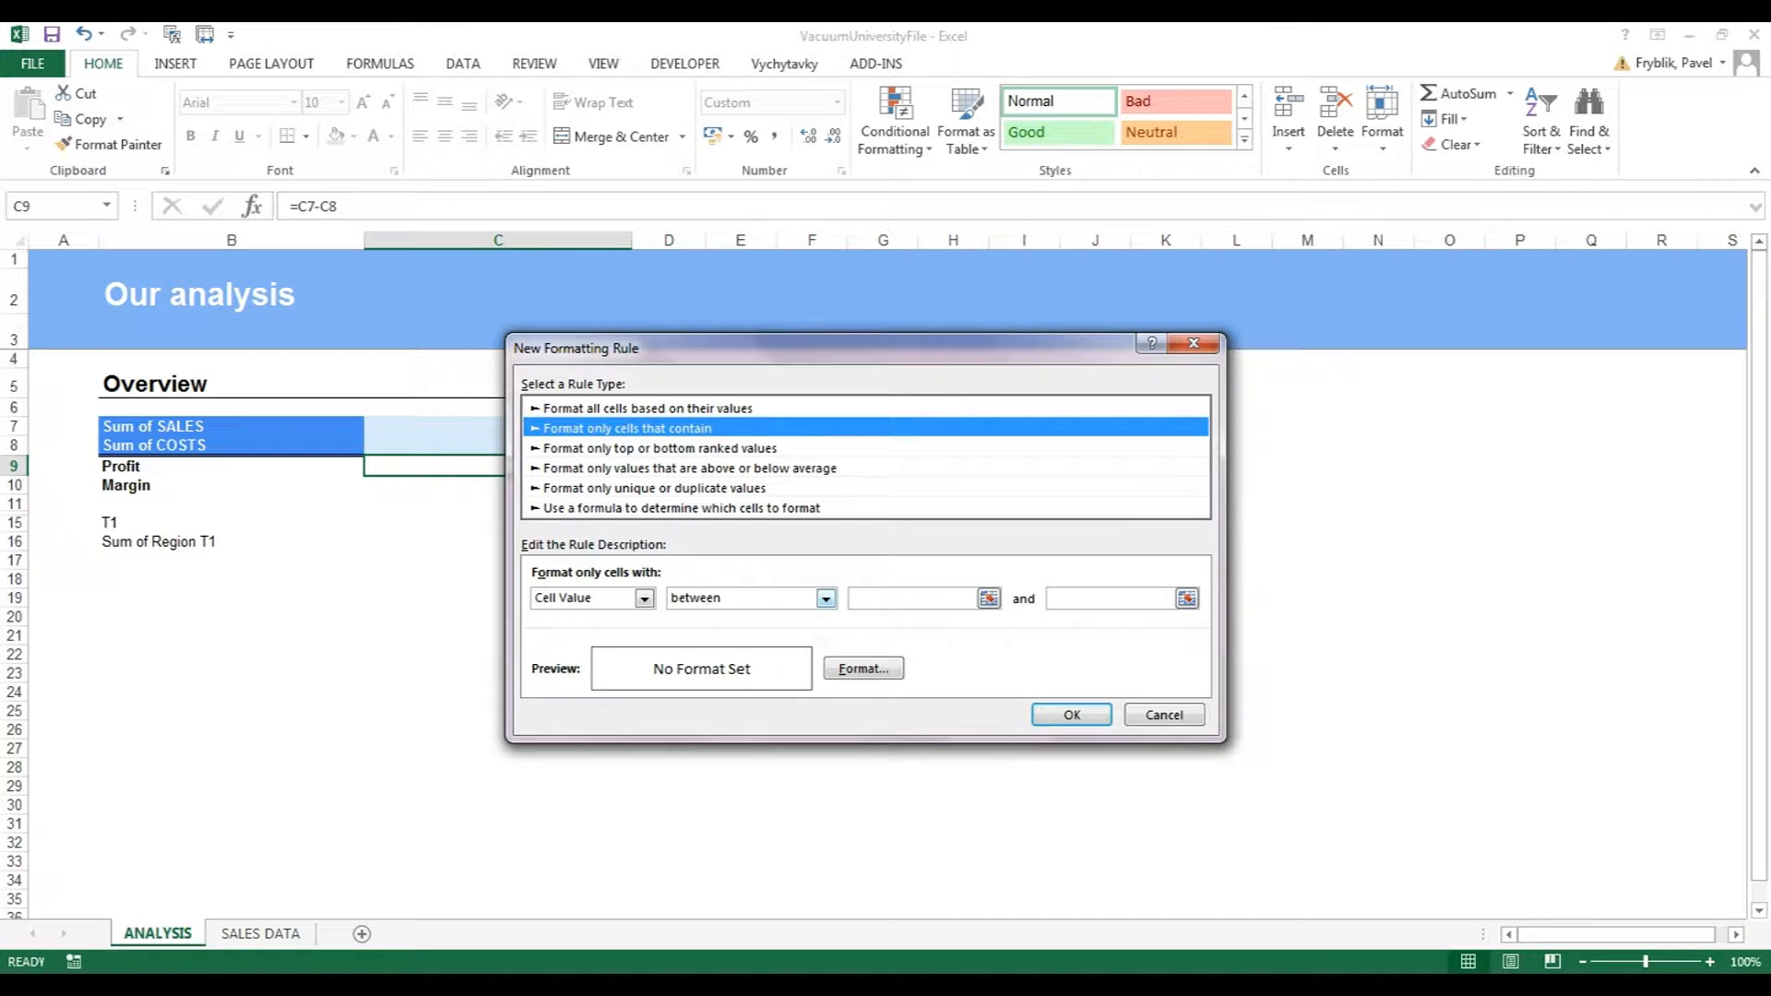
Set the C9 rule condition to cell value greater than or equal to 0.
{"action": "left_click", "coordinate": [826, 598]}
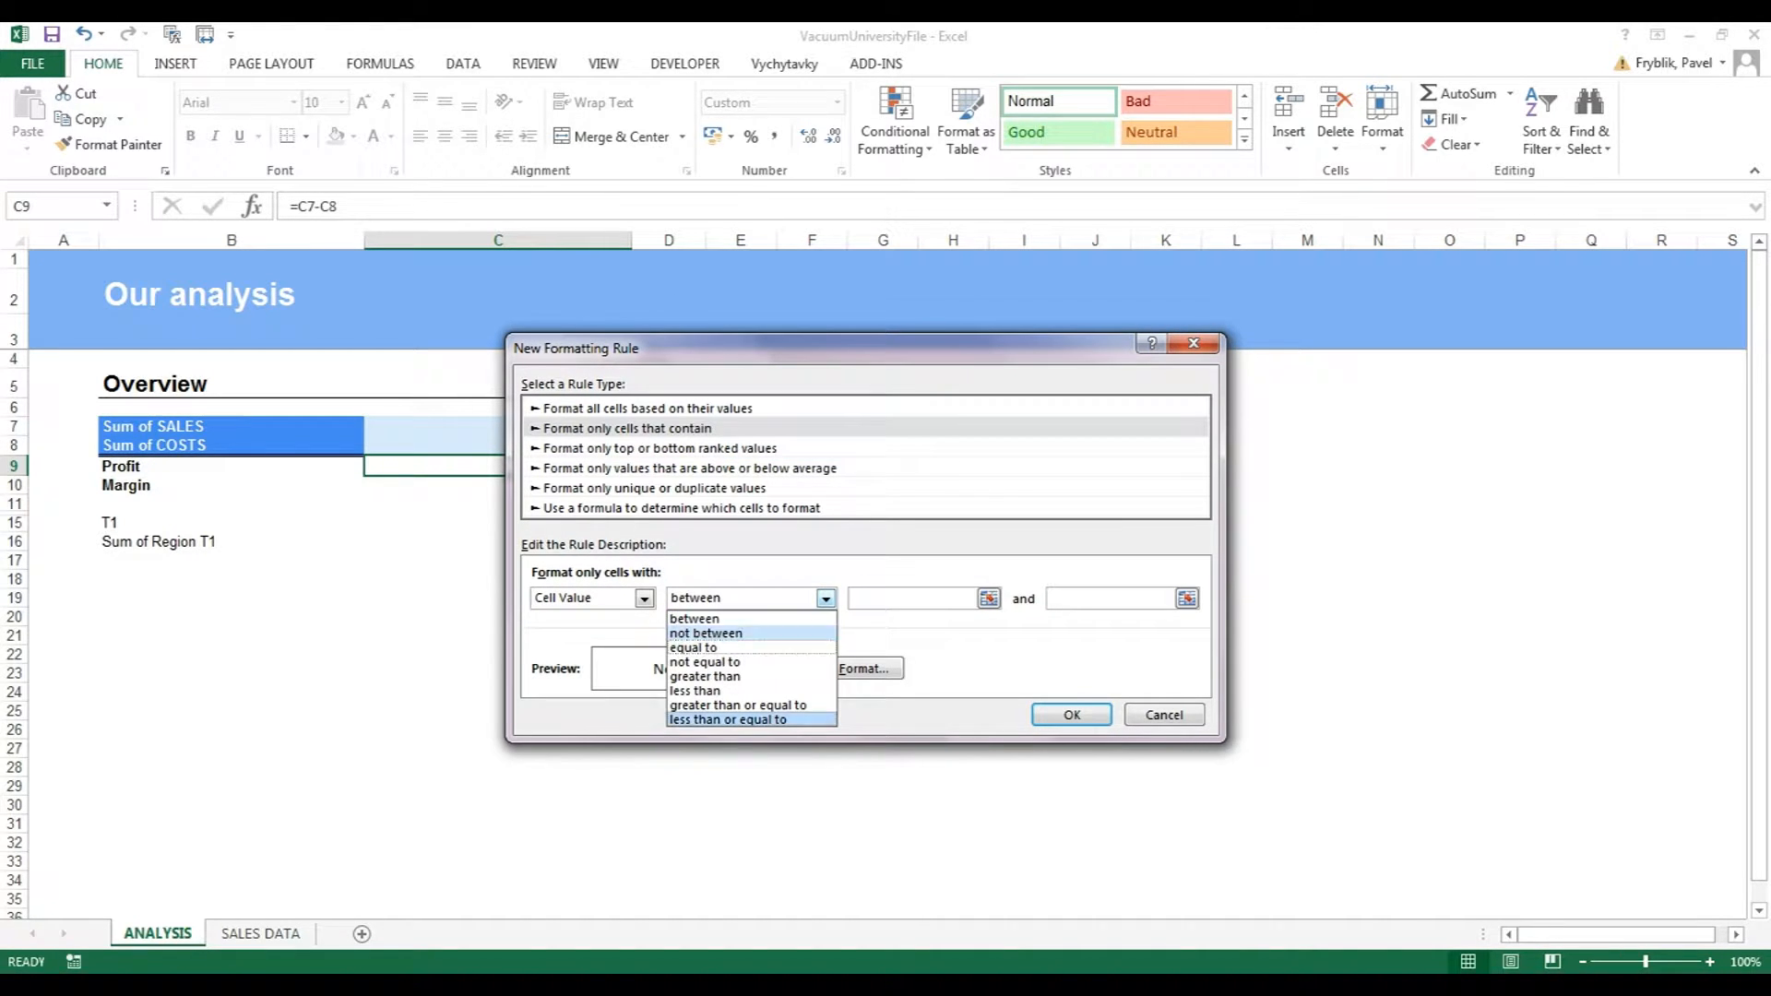
{"action": "left_click", "coordinate": [738, 706]}
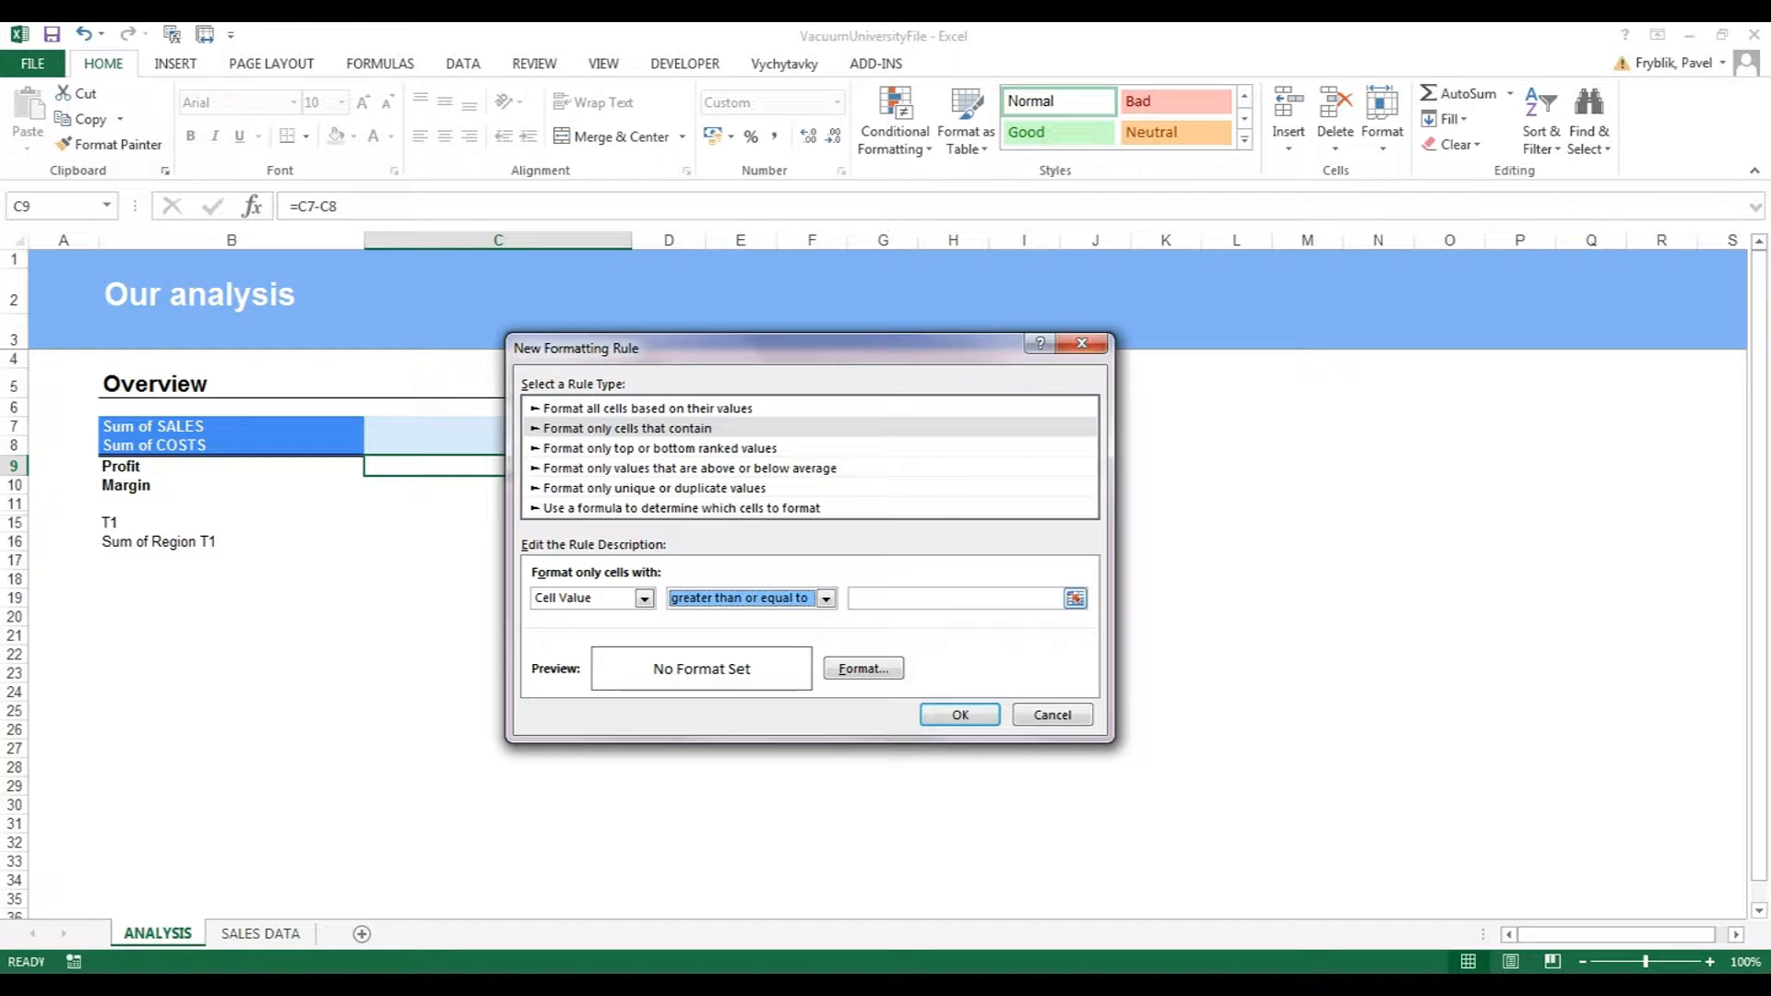
{"action": "key", "text": "Tab"}
{"action": "type", "text": "0"}
Format matching cells with a green fill and bold white text, and save the rule.
{"action": "left_click", "coordinate": [863, 669]}
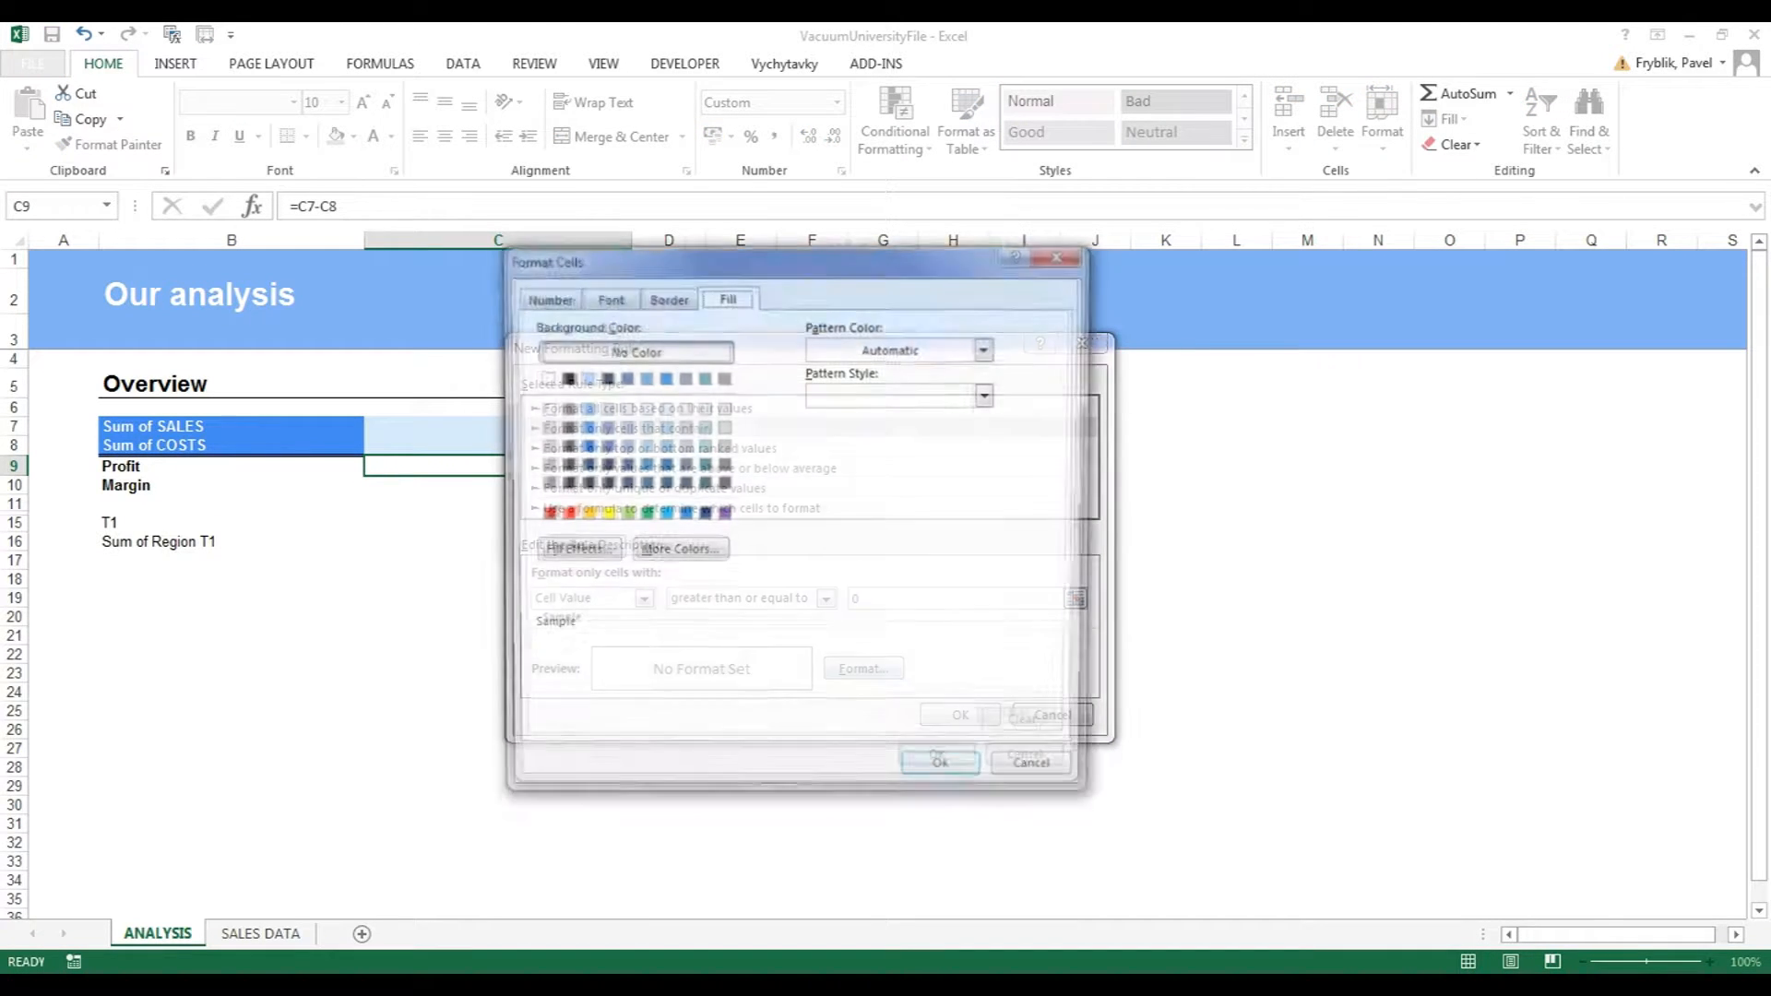
{"action": "left_click", "coordinate": [623, 513]}
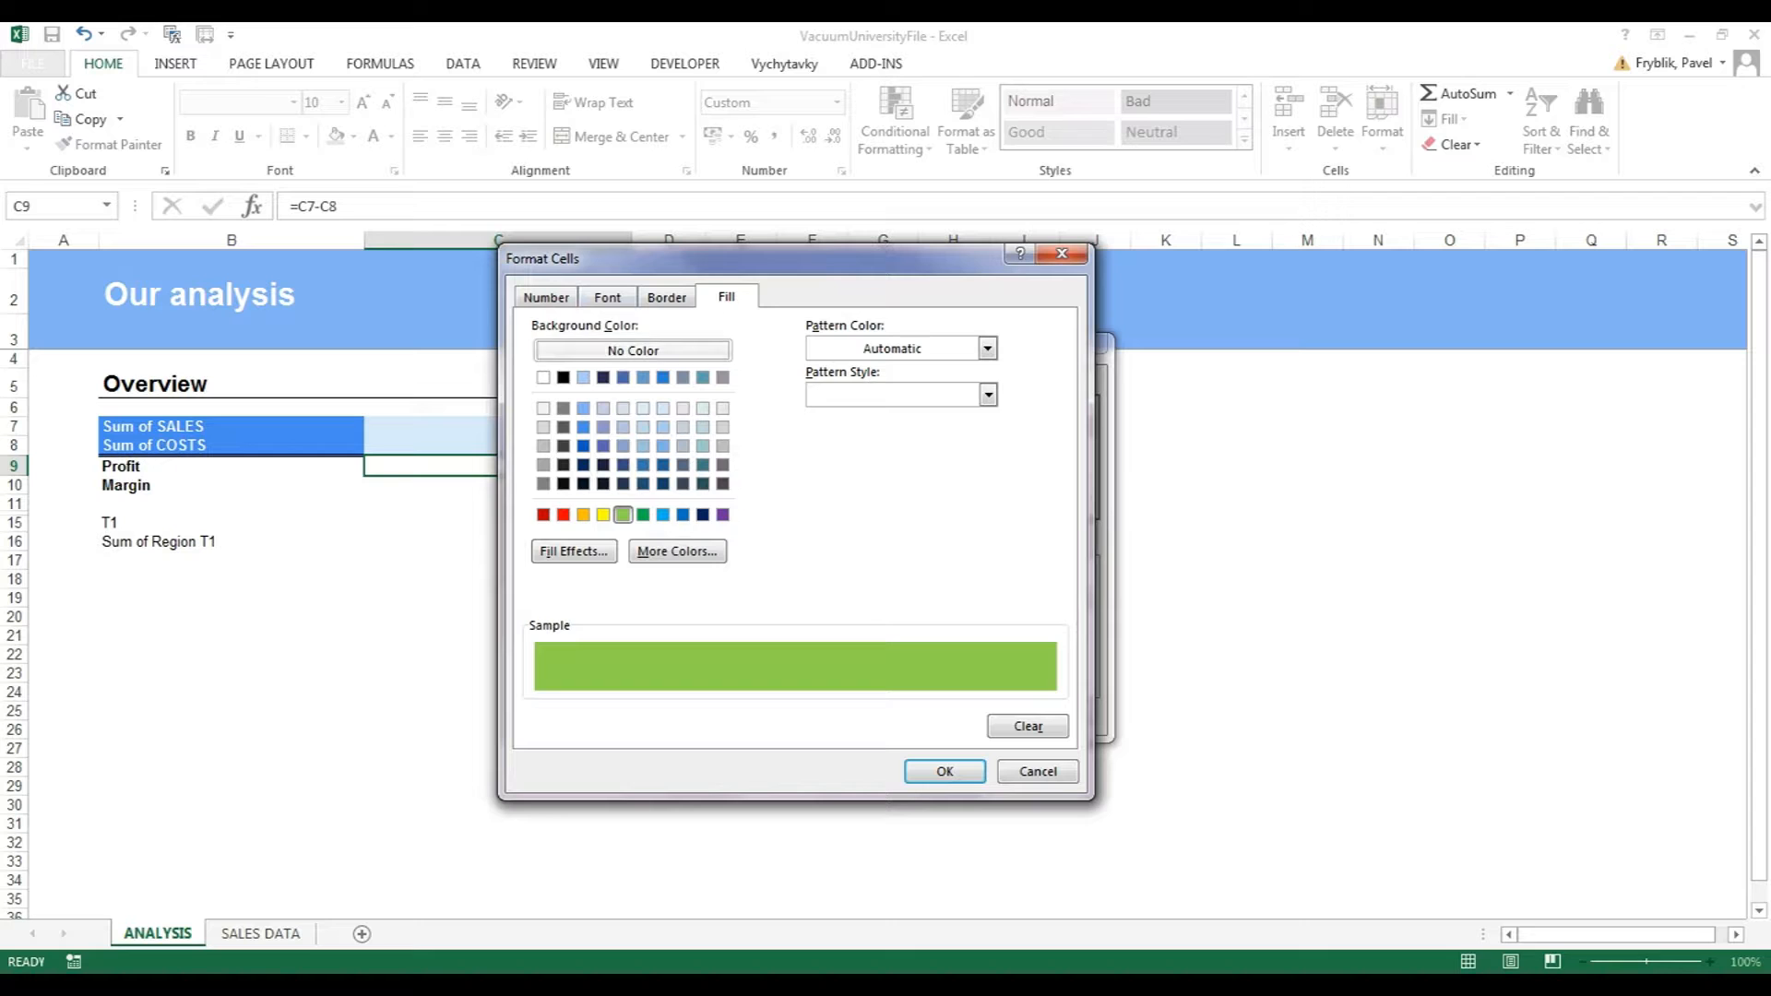
{"action": "left_click", "coordinate": [607, 296]}
{"action": "left_click", "coordinate": [839, 396]}
{"action": "left_click", "coordinate": [943, 480]}
{"action": "left_click", "coordinate": [833, 555]}
{"action": "left_click", "coordinate": [945, 771]}
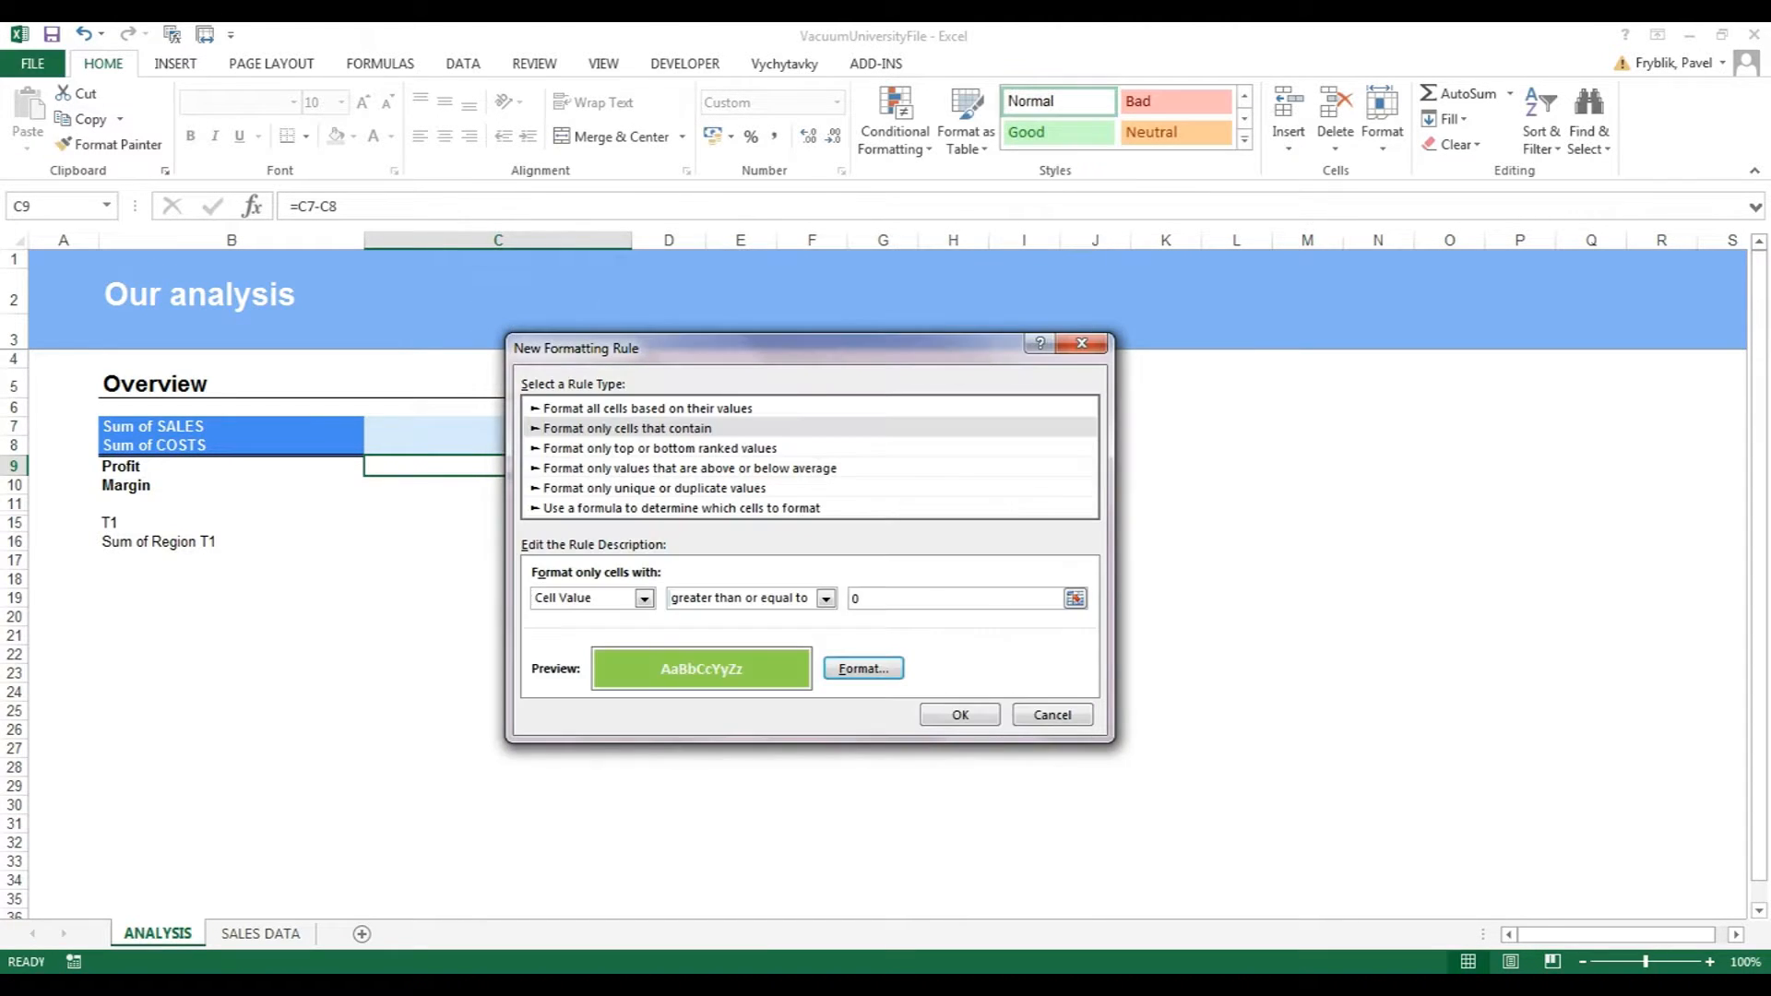
{"action": "left_click", "coordinate": [959, 715]}
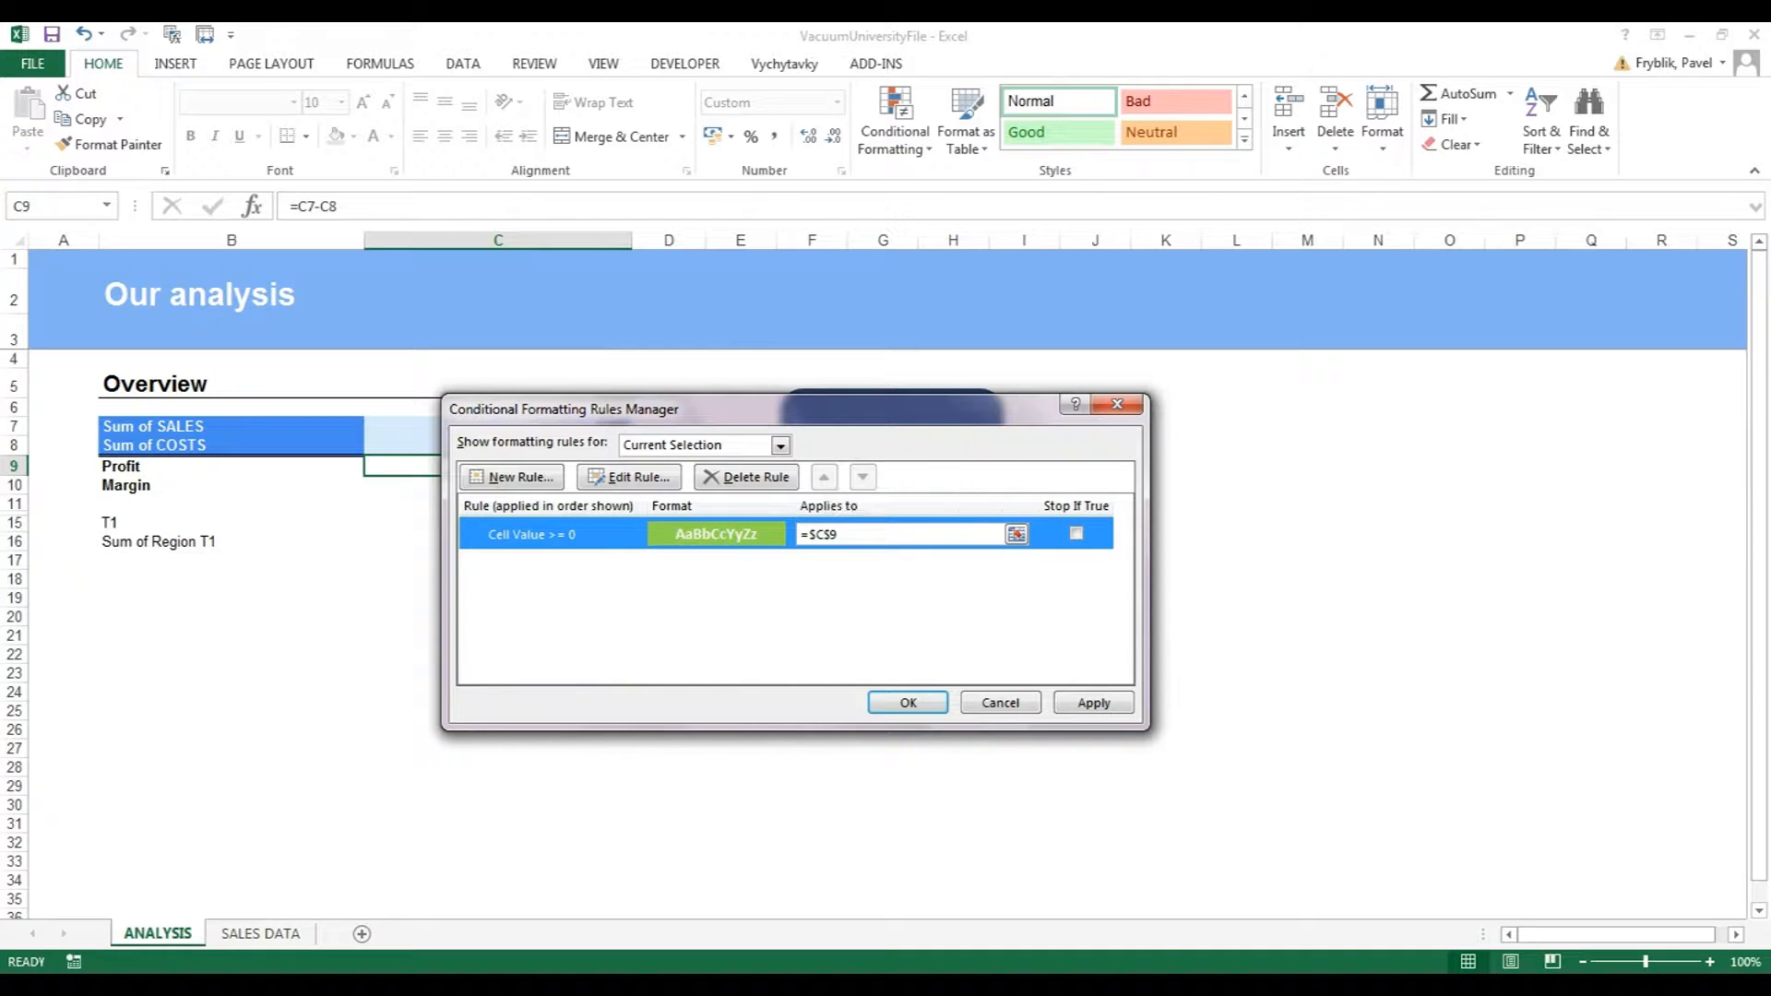
Start a second cell-value rule for C9 with the condition less than 0.
{"action": "left_click", "coordinate": [512, 477]}
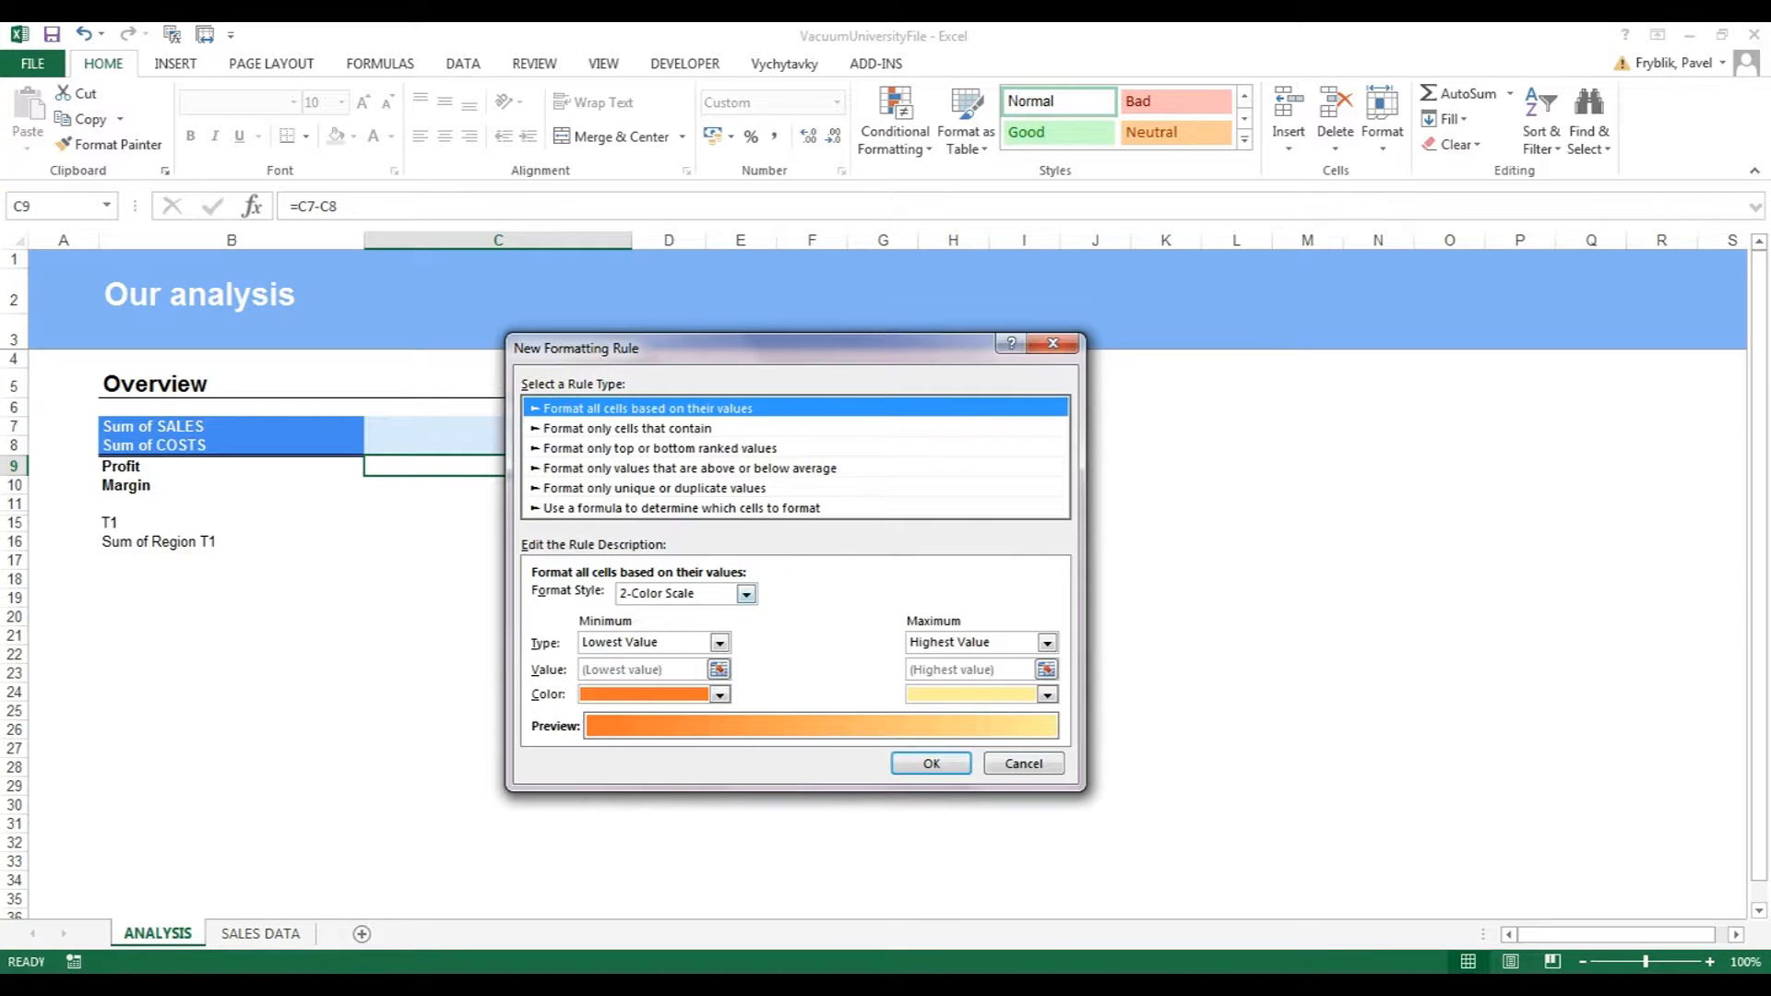
{"action": "left_click", "coordinate": [627, 429]}
{"action": "left_click", "coordinate": [825, 599]}
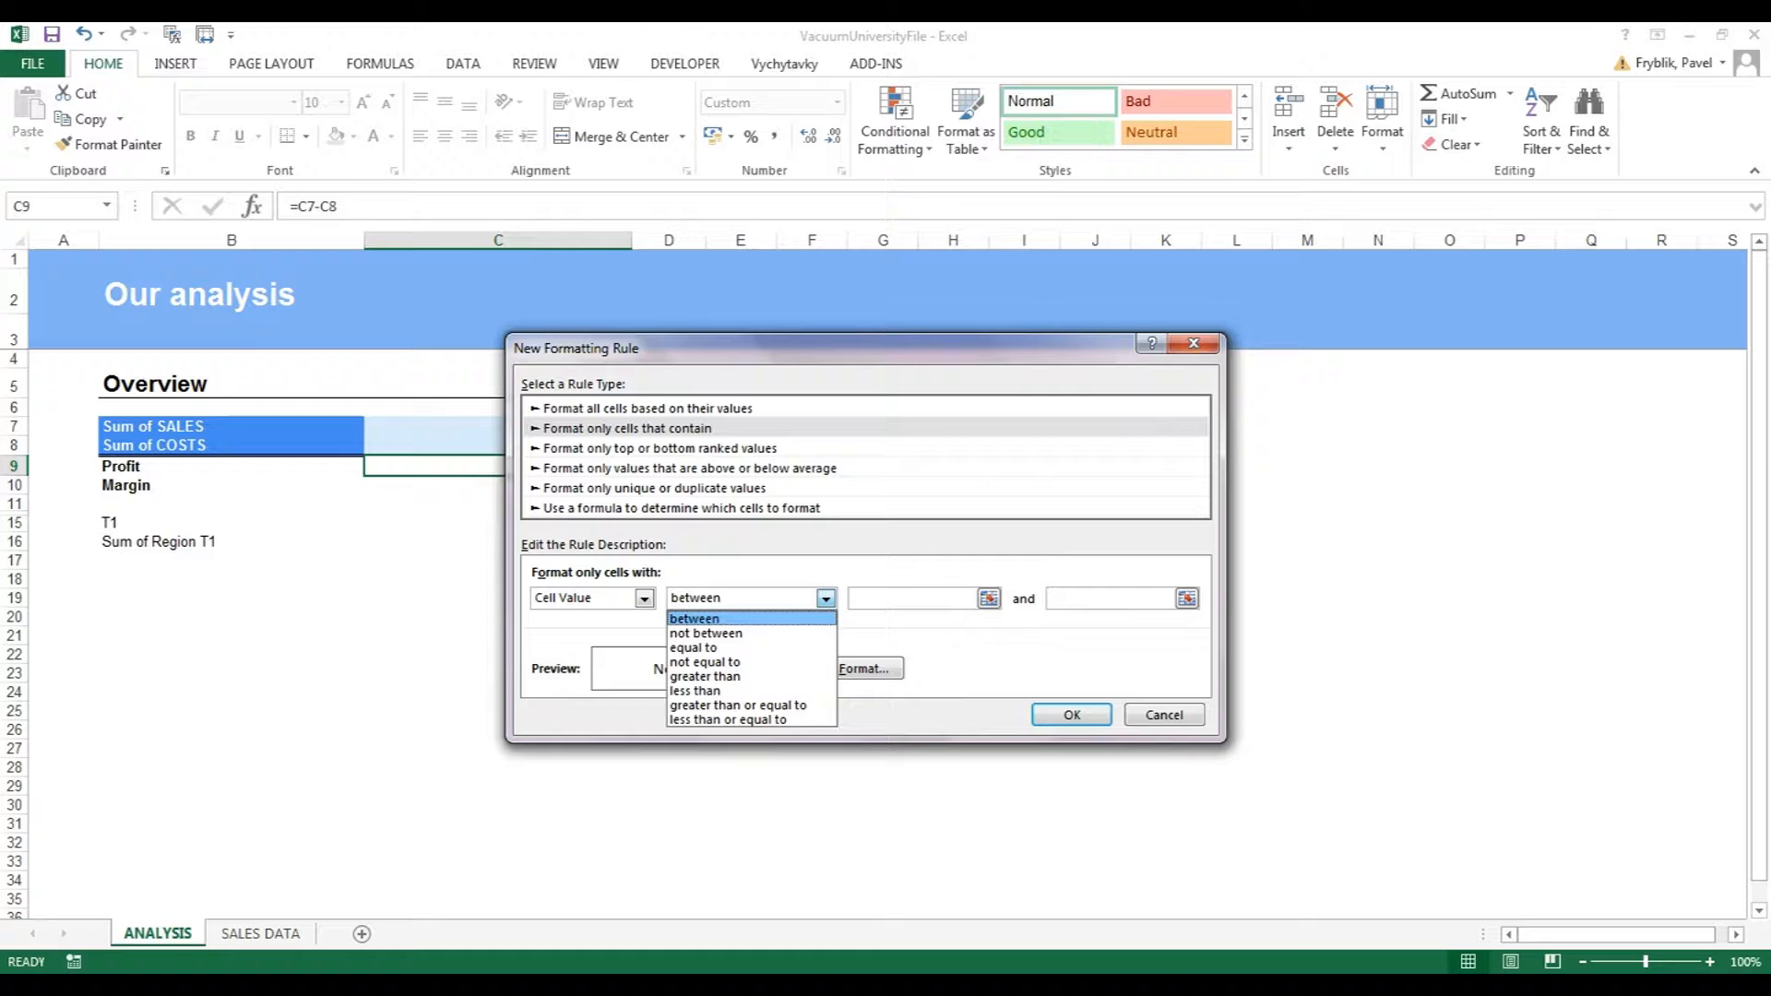
{"action": "left_click", "coordinate": [729, 693]}
{"action": "left_click", "coordinate": [955, 599]}
{"action": "type", "text": "0"}
Format the below-zero rule with a red fill and white italic text, and save it.
{"action": "left_click", "coordinate": [863, 668]}
{"action": "left_click", "coordinate": [725, 297]}
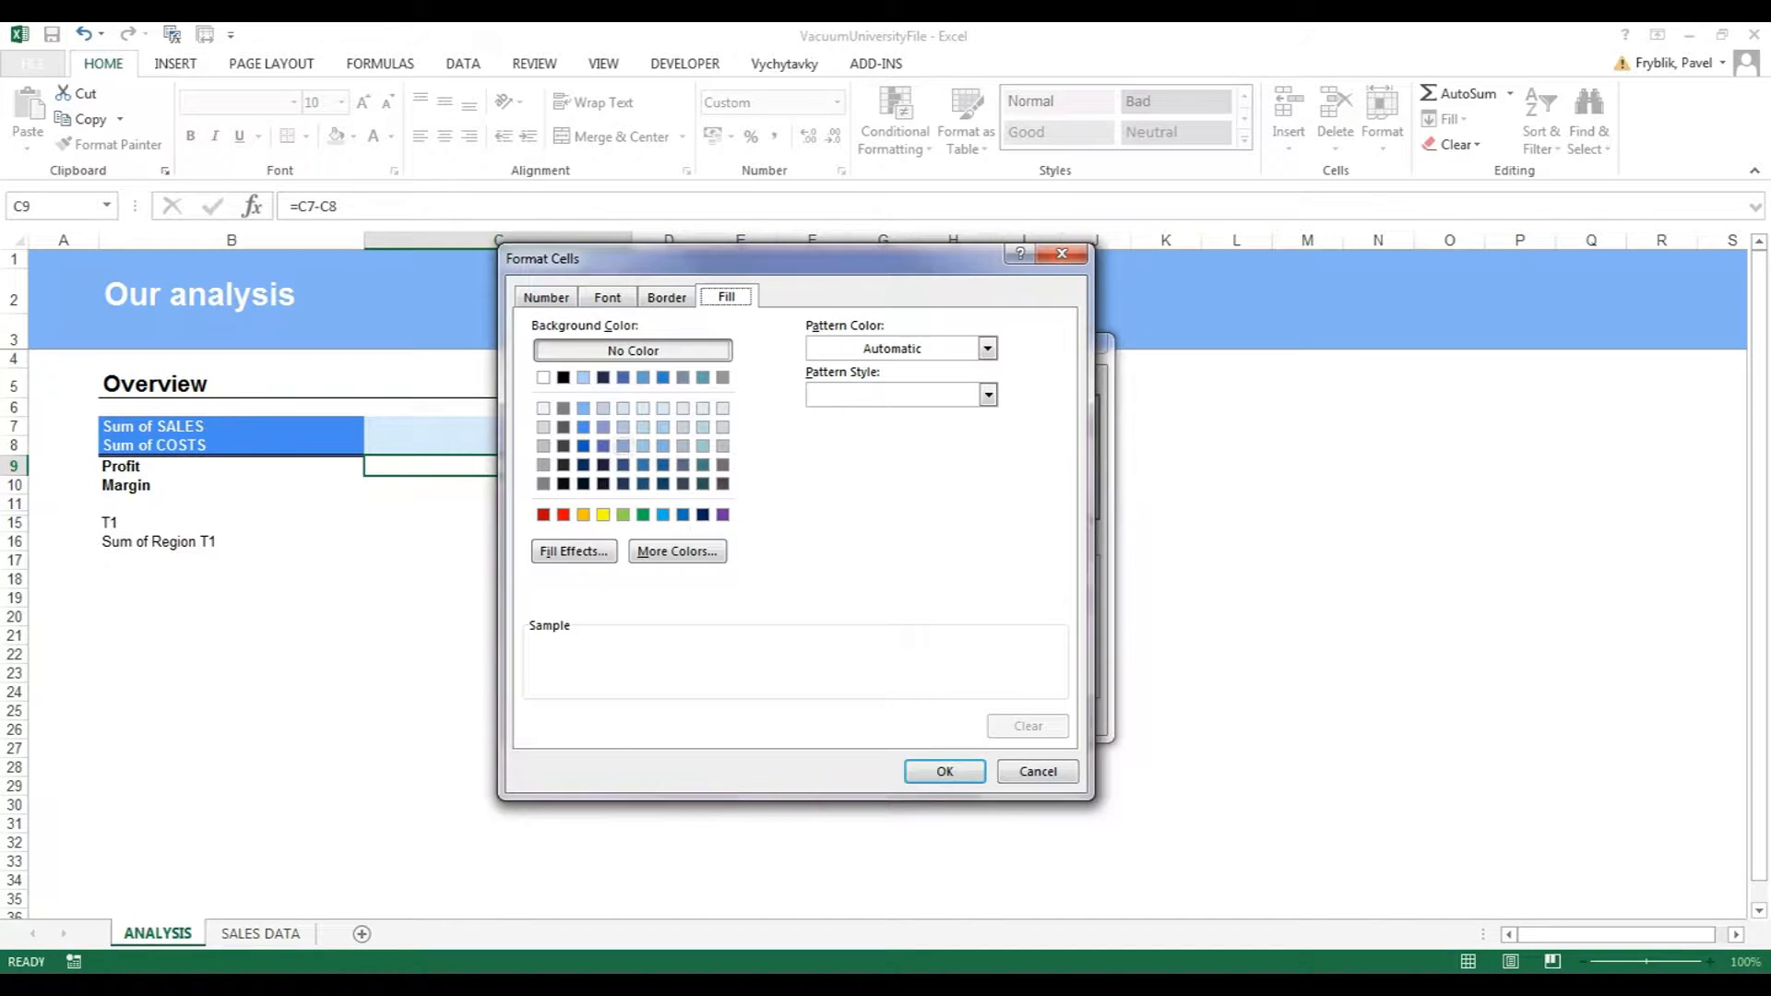
{"action": "left_click", "coordinate": [559, 510]}
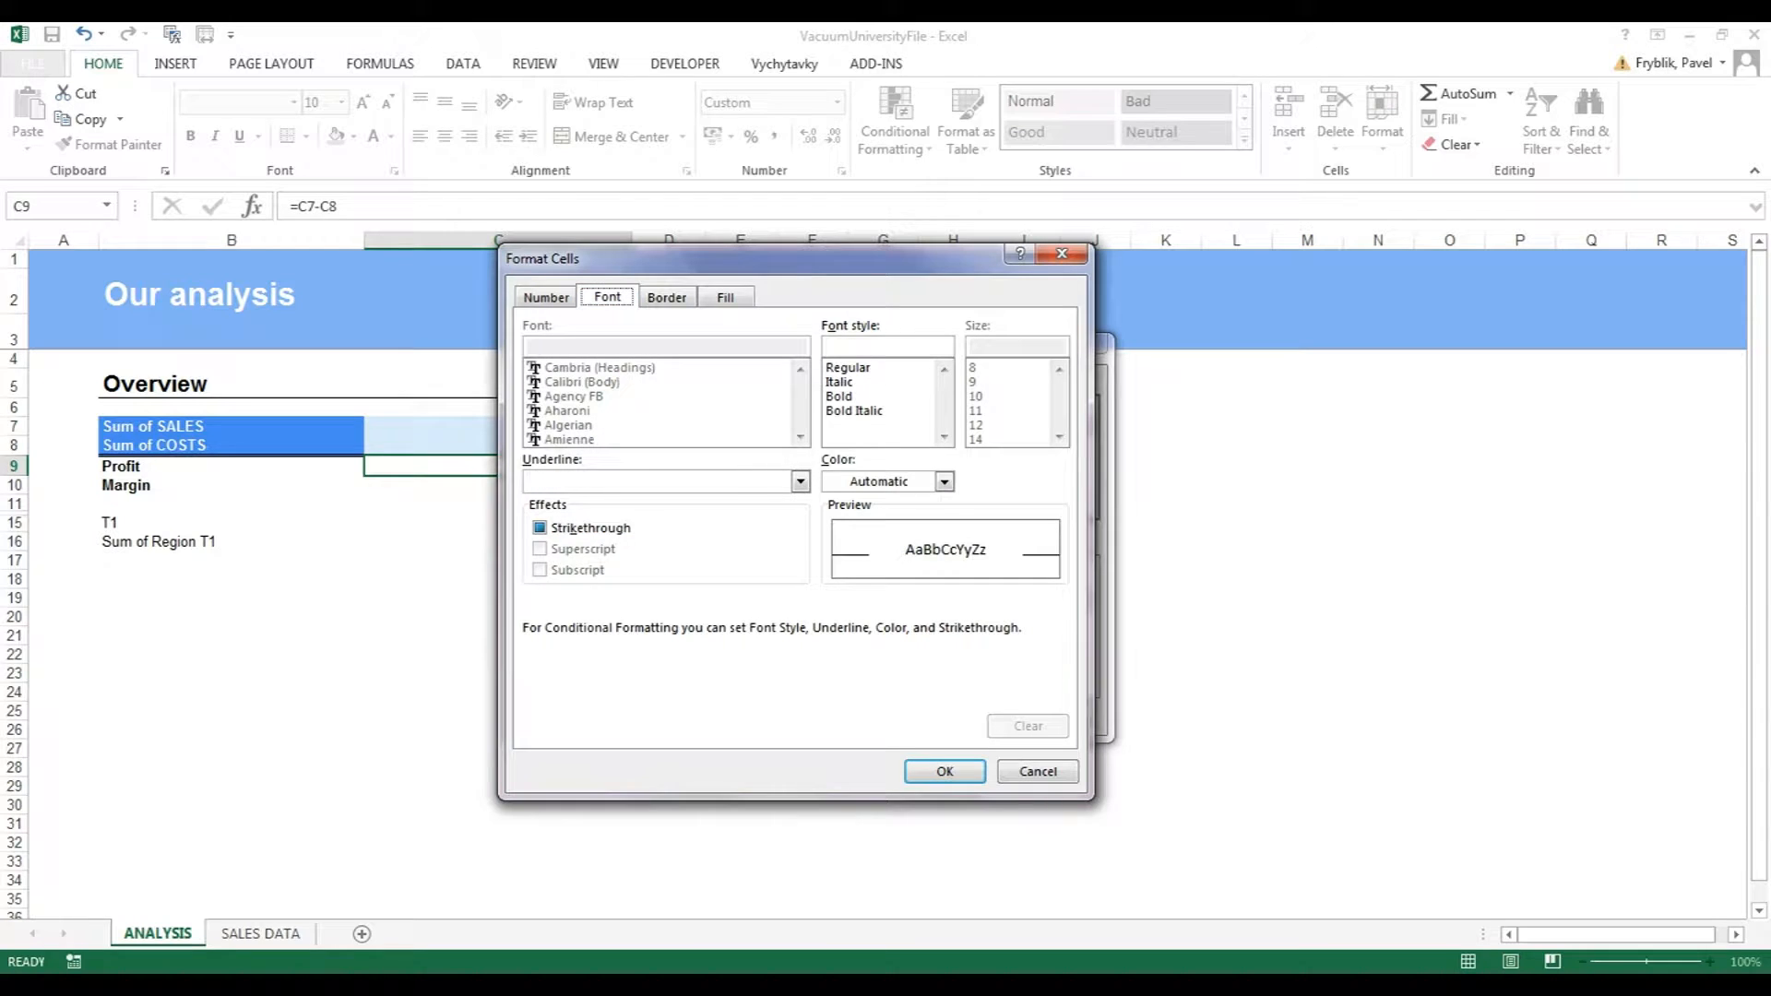
{"action": "left_click", "coordinate": [840, 382]}
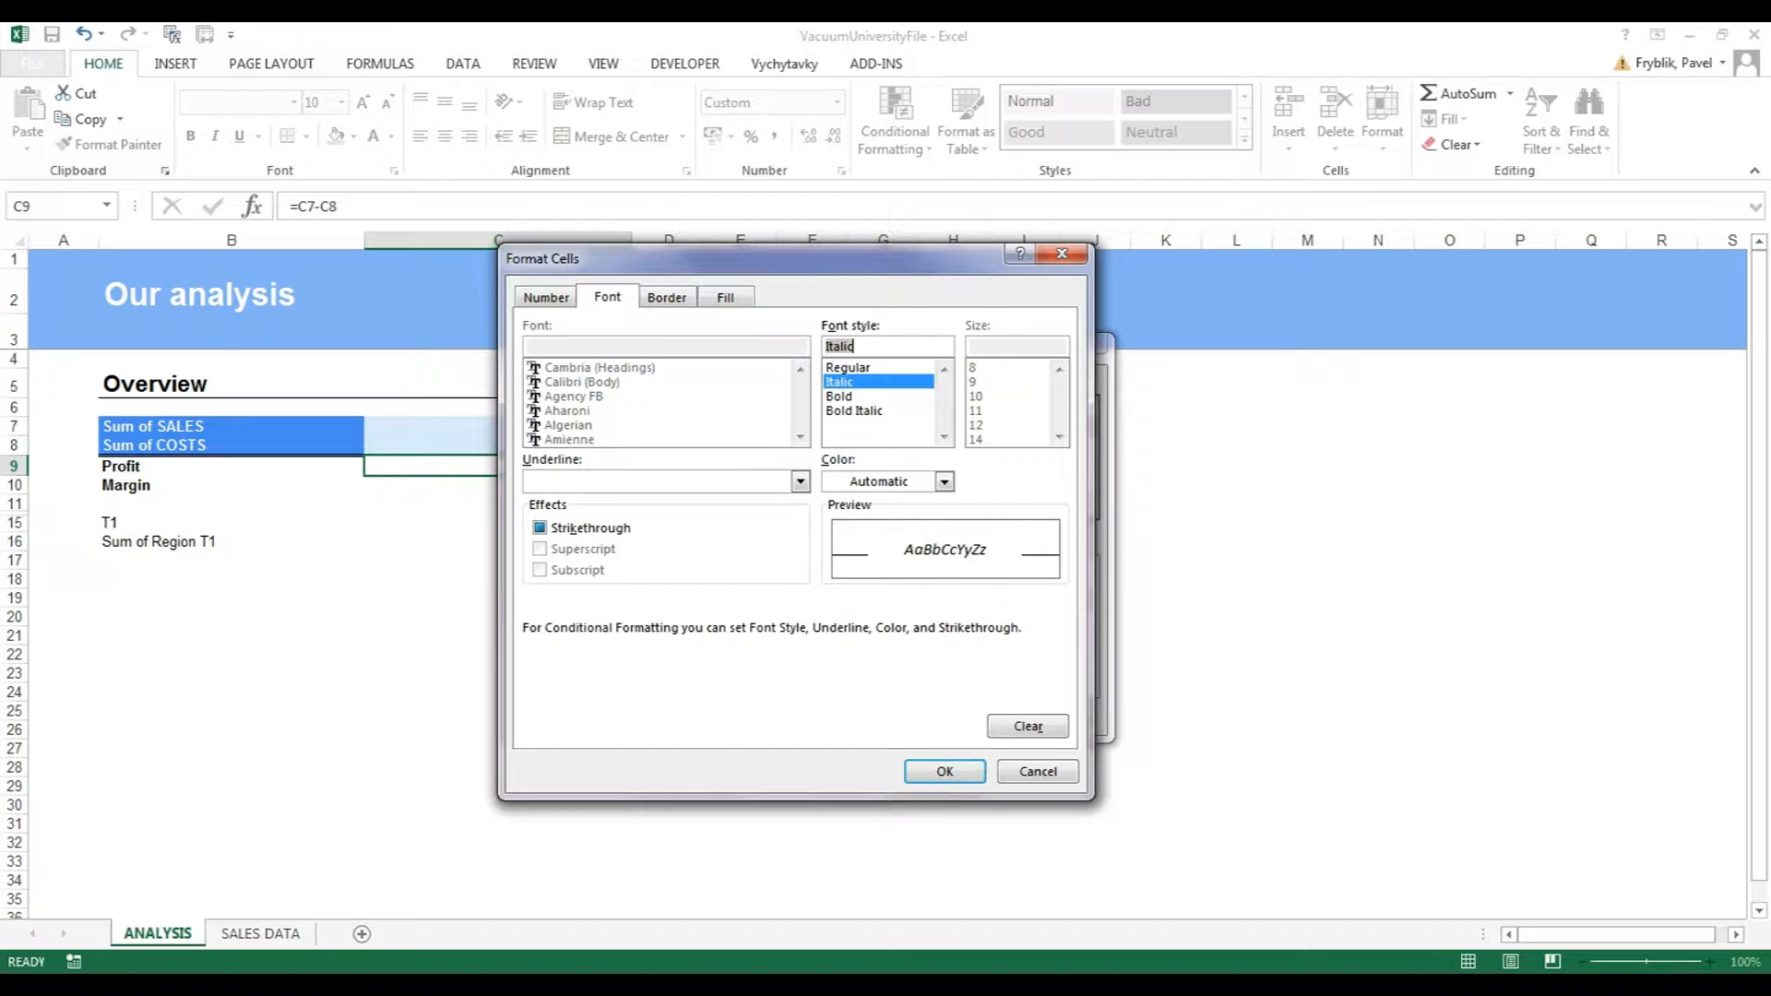
{"action": "left_click", "coordinate": [945, 481]}
{"action": "left_click", "coordinate": [833, 557]}
{"action": "left_click", "coordinate": [945, 771]}
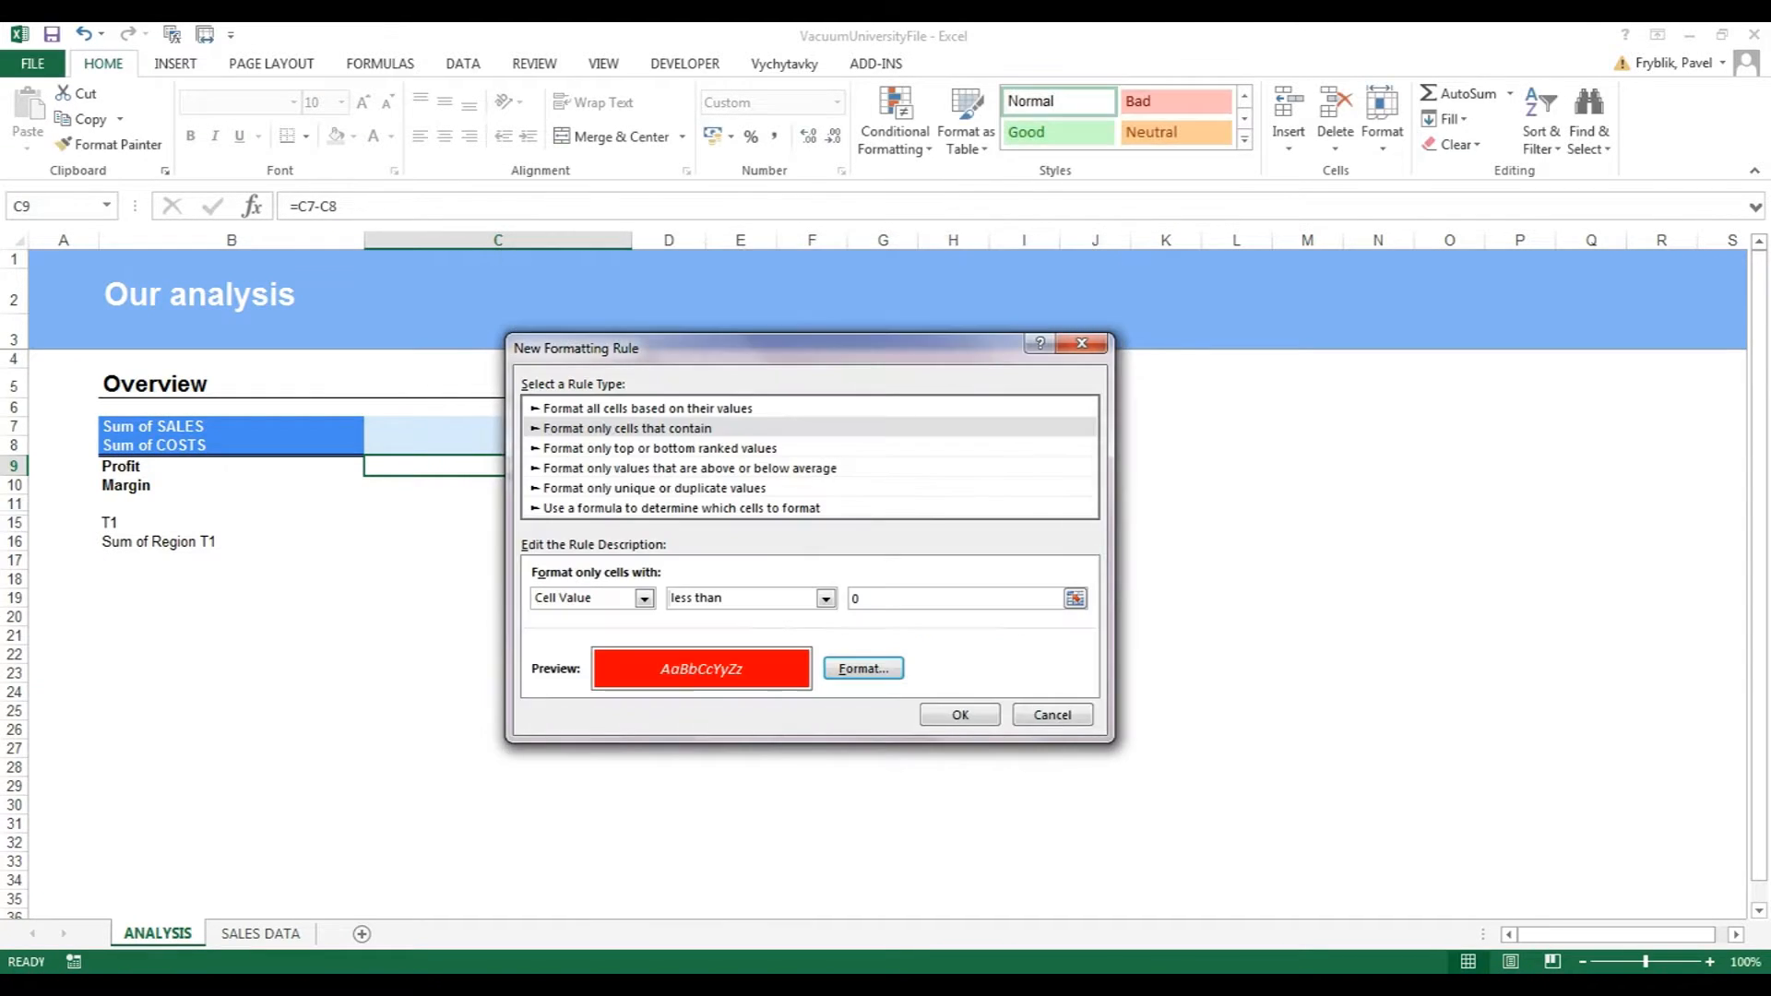
{"action": "left_click", "coordinate": [959, 715]}
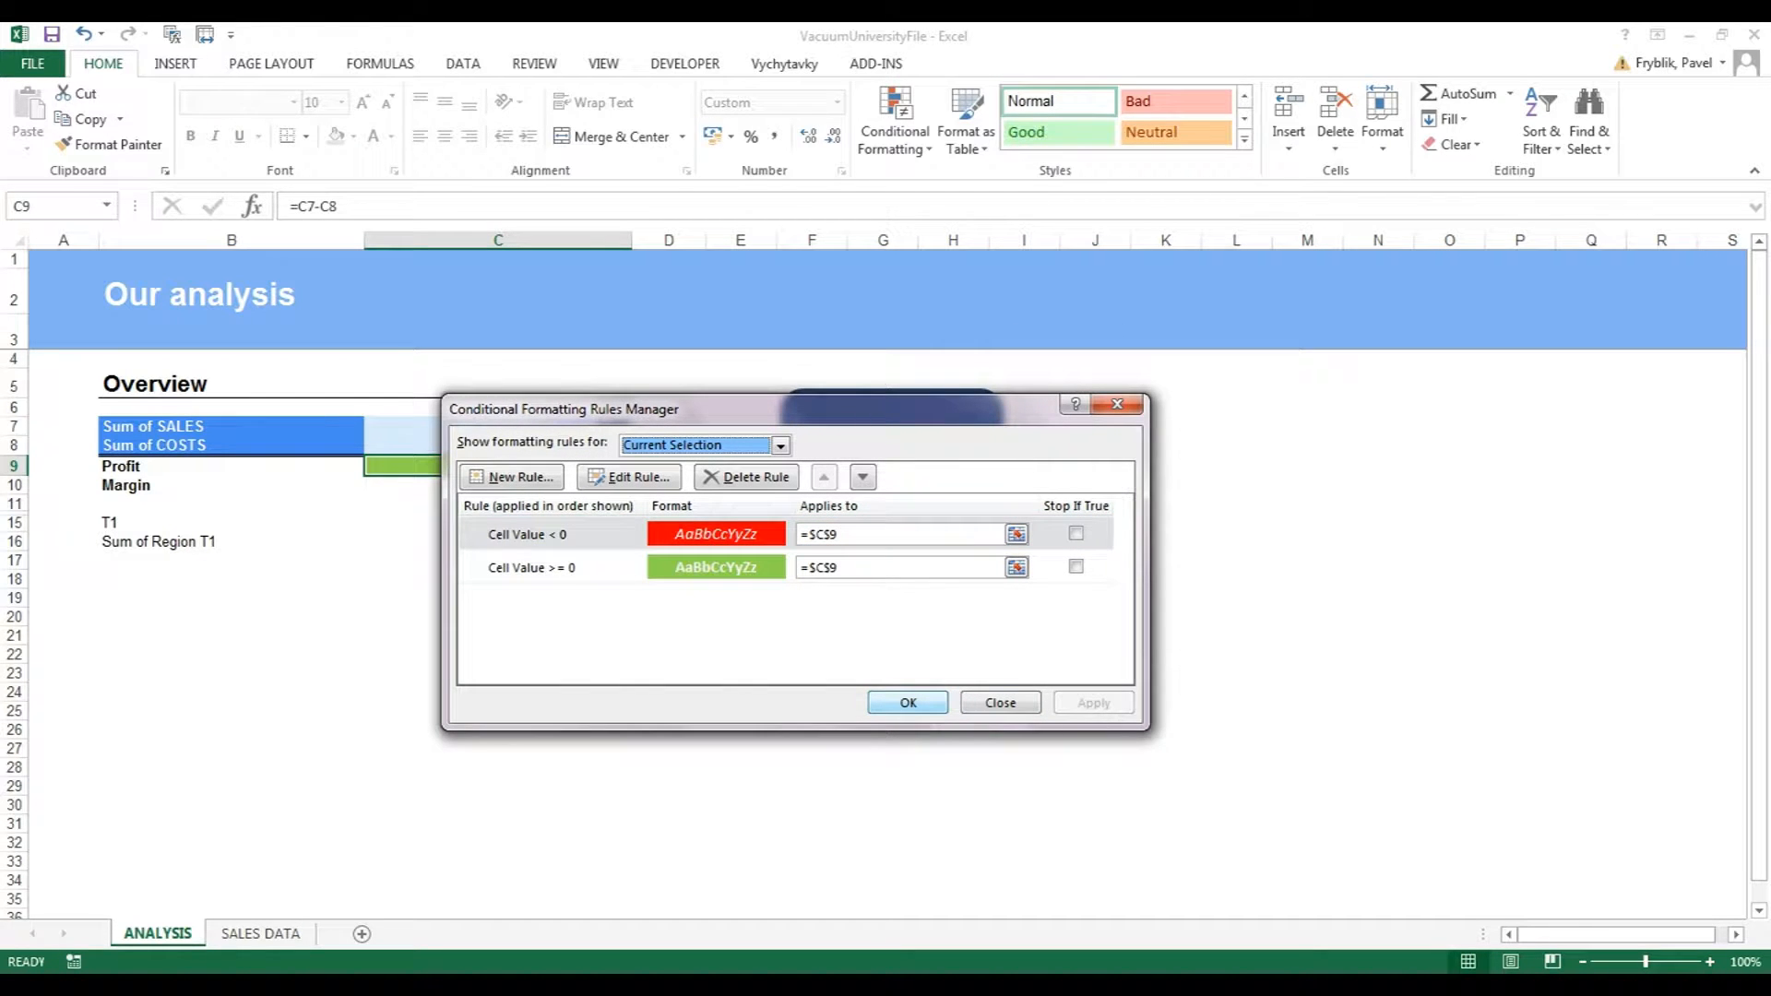
Apply both Profit rules and close the Rules Manager.
{"action": "left_click_drag", "start_coordinate": [646, 408], "coordinate": [878, 359]}
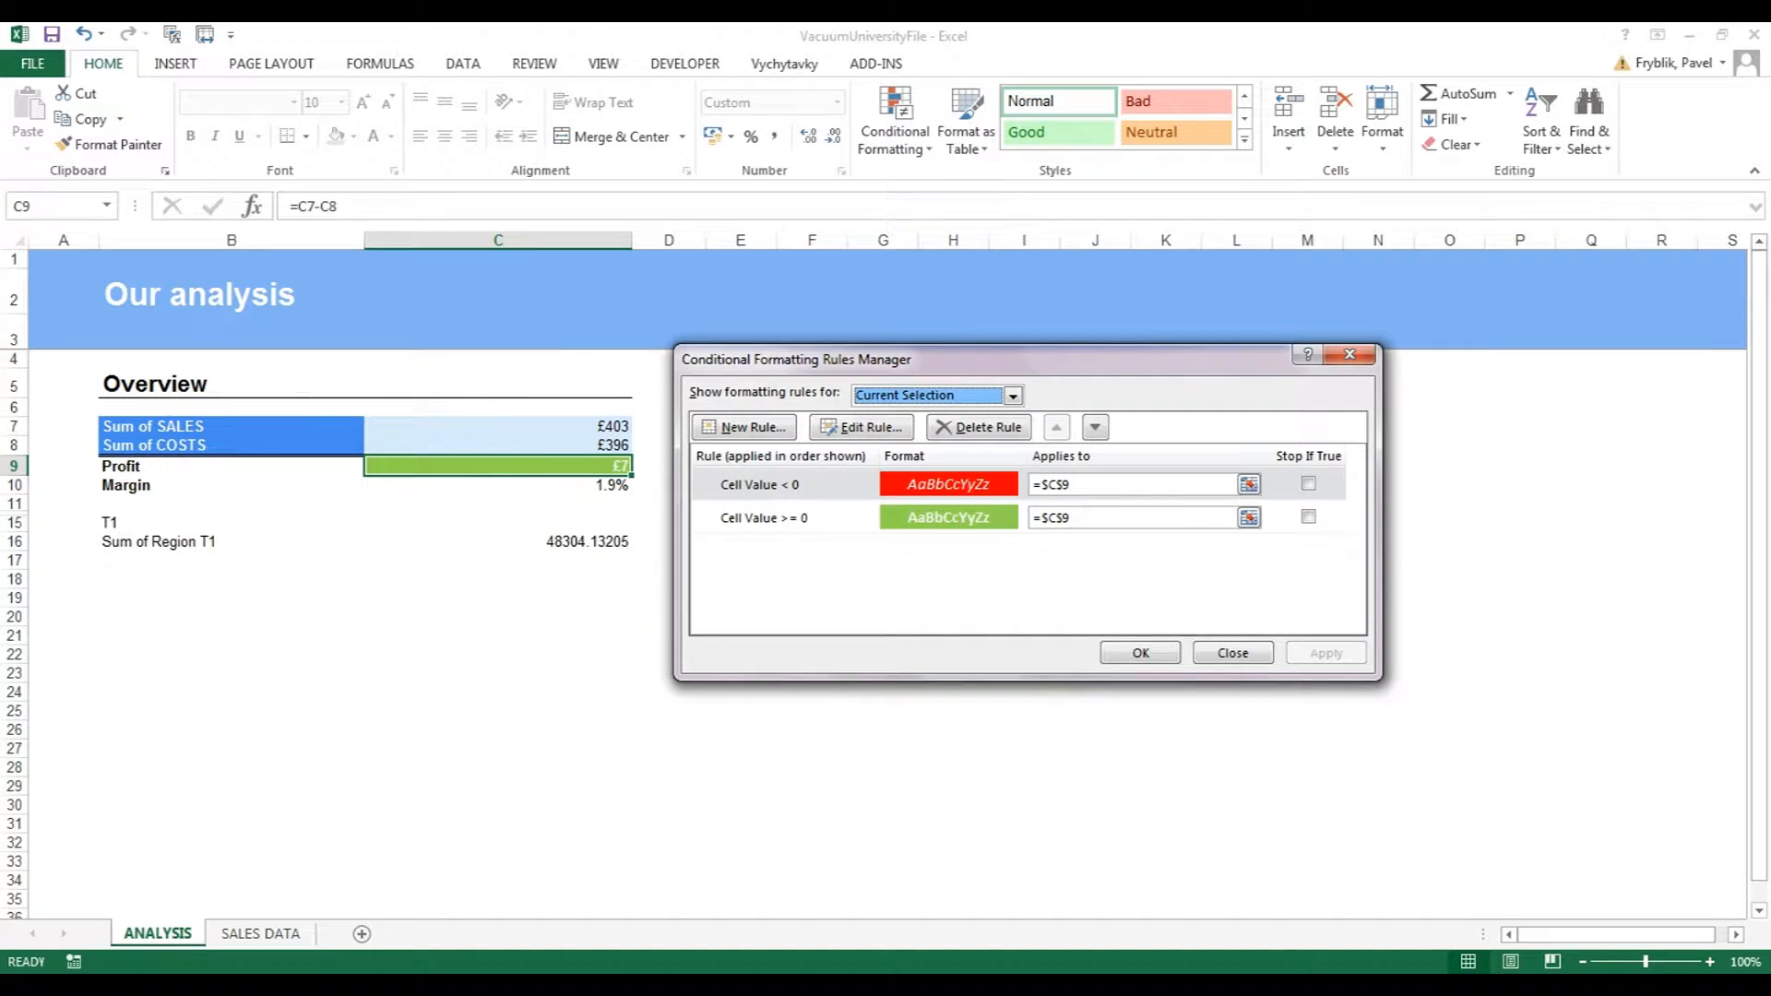
{"action": "left_click", "coordinate": [1140, 653]}
{"action": "left_click", "coordinate": [554, 636]}
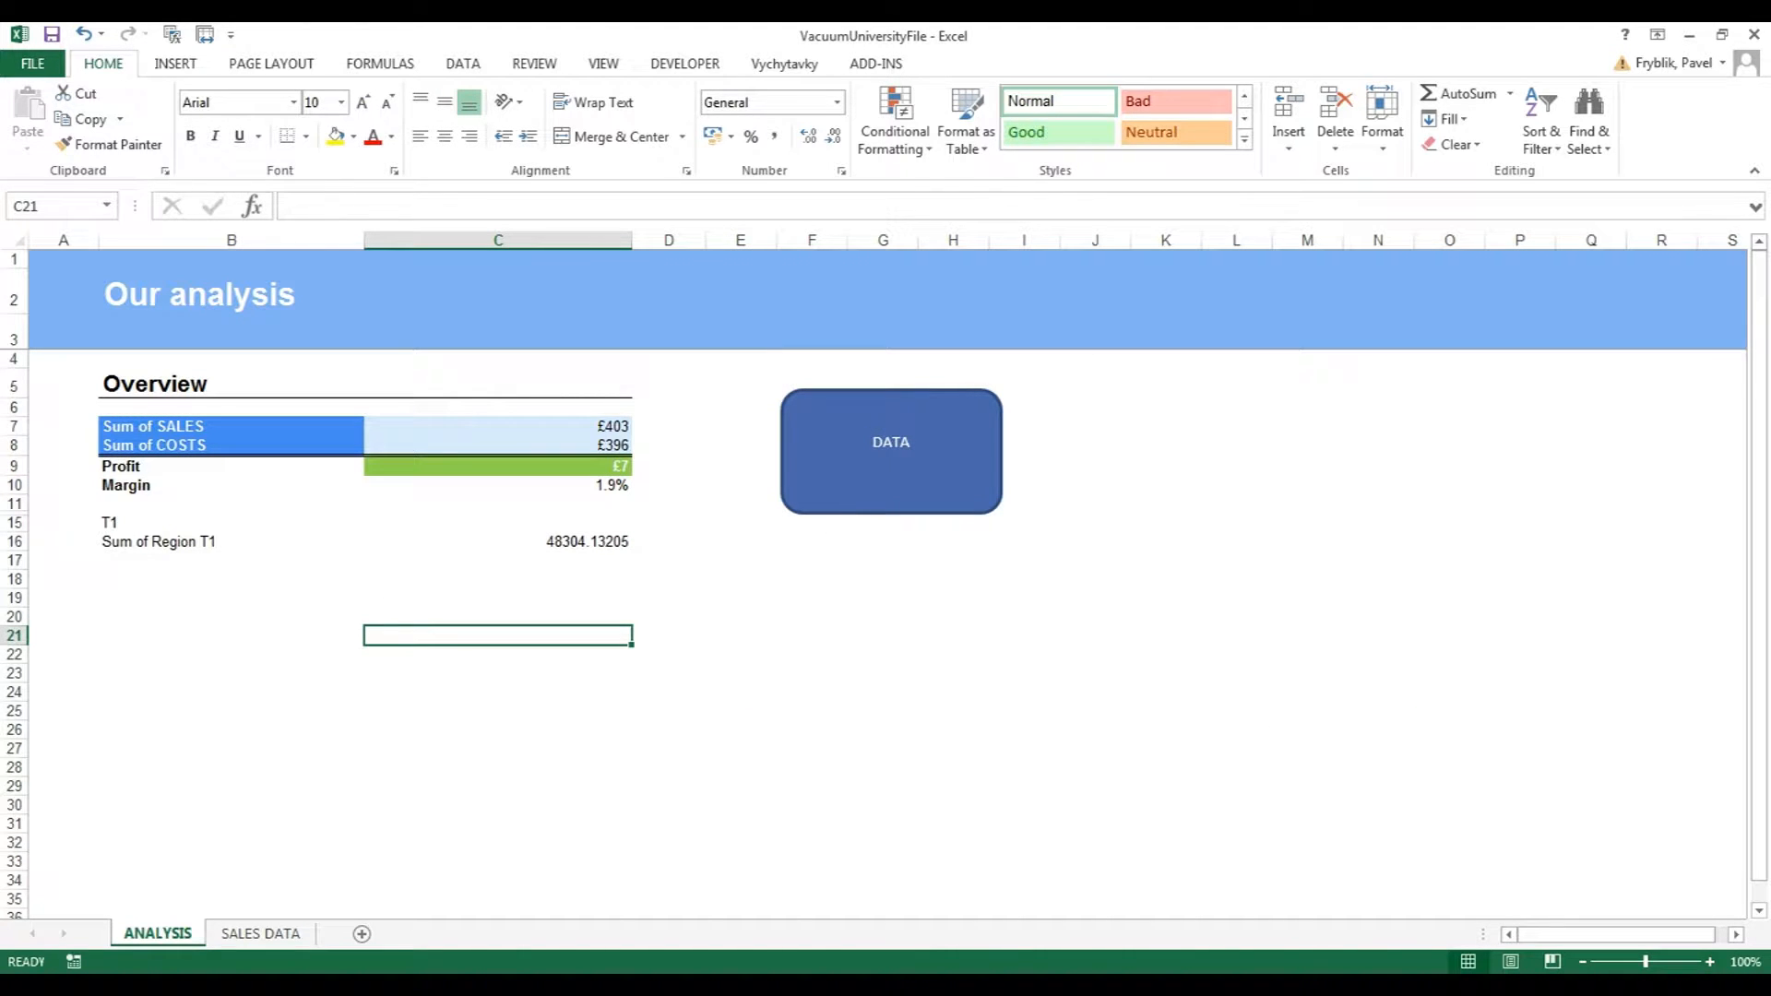
Test the rules by entering 500 as costs in C8, then undo it.
{"action": "left_click", "coordinate": [553, 446]}
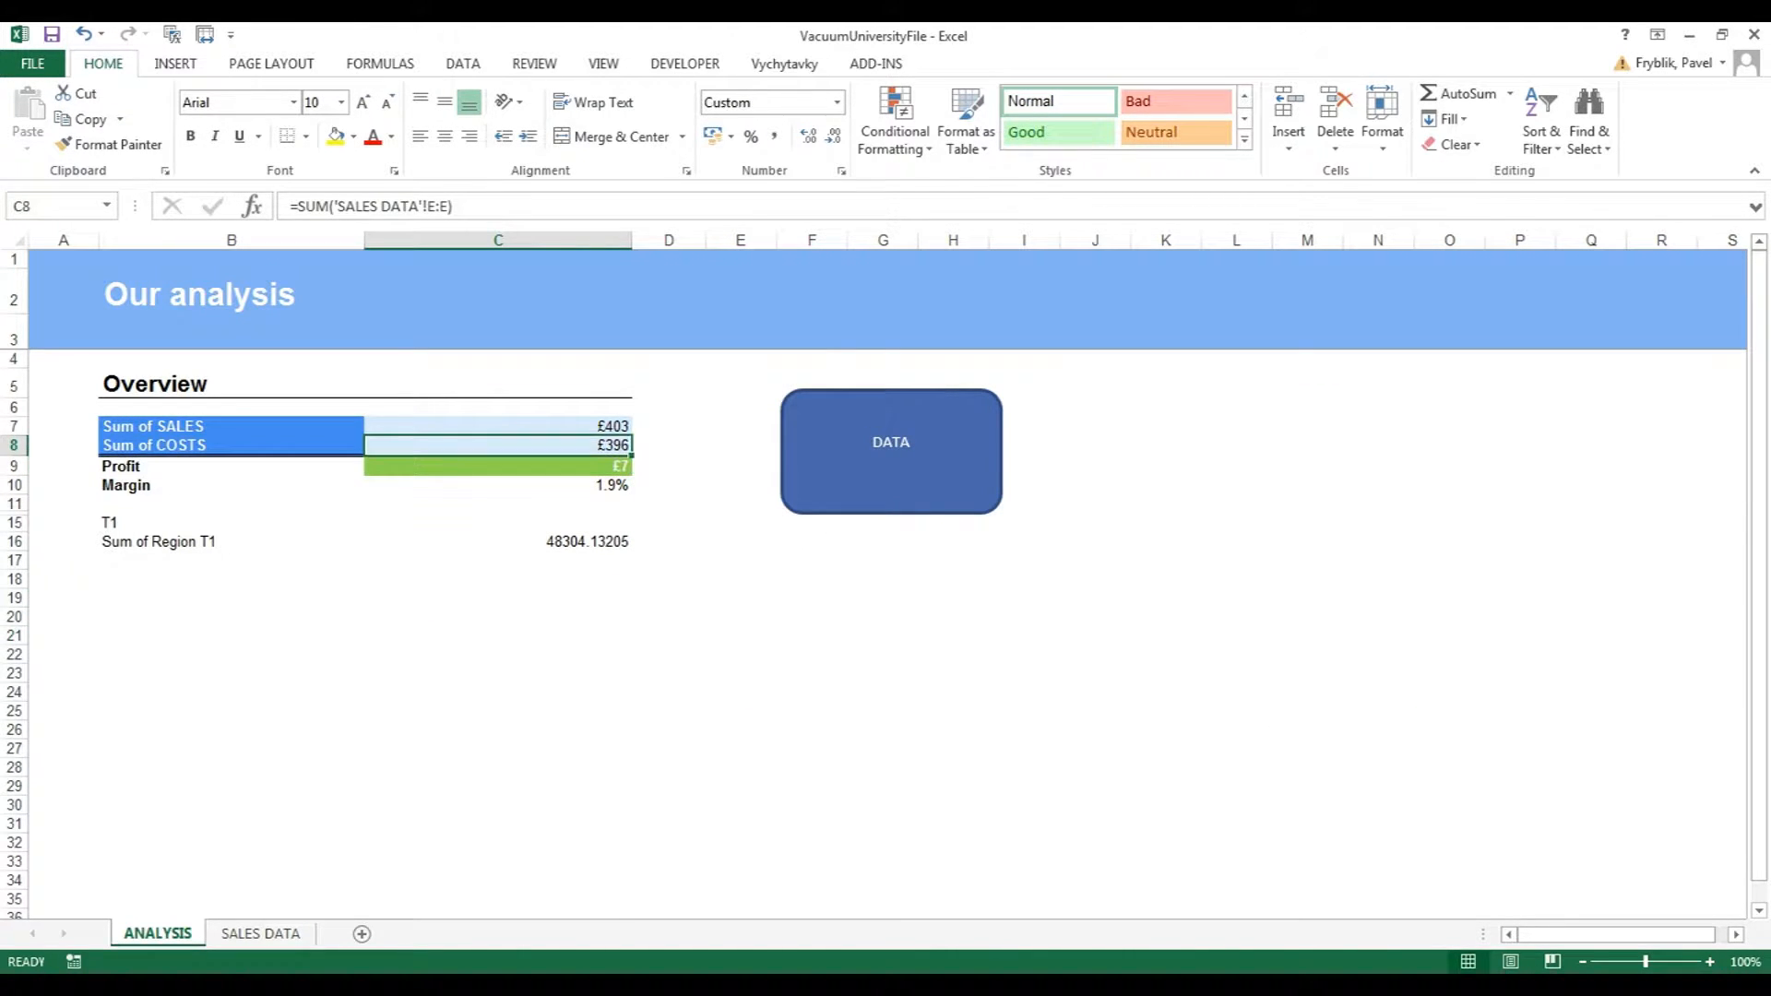
{"action": "type", "text": "500"}
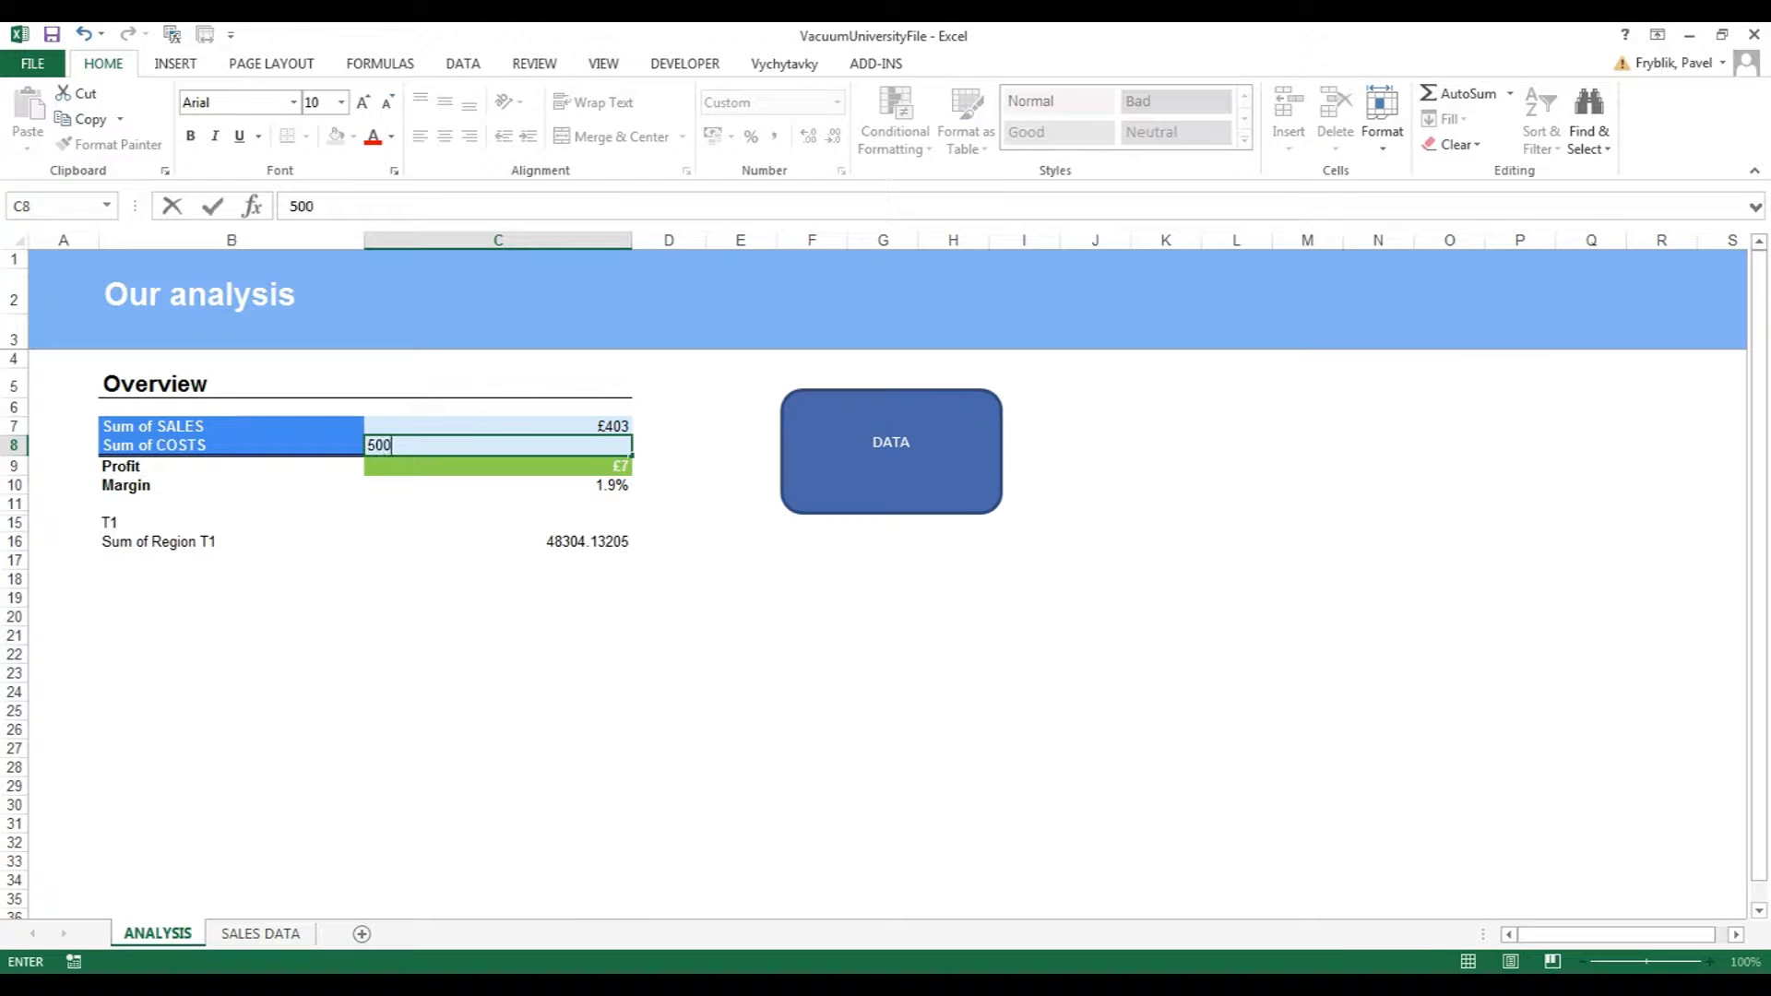
{"action": "type", "text": "000"}
{"action": "key", "text": "Return"}
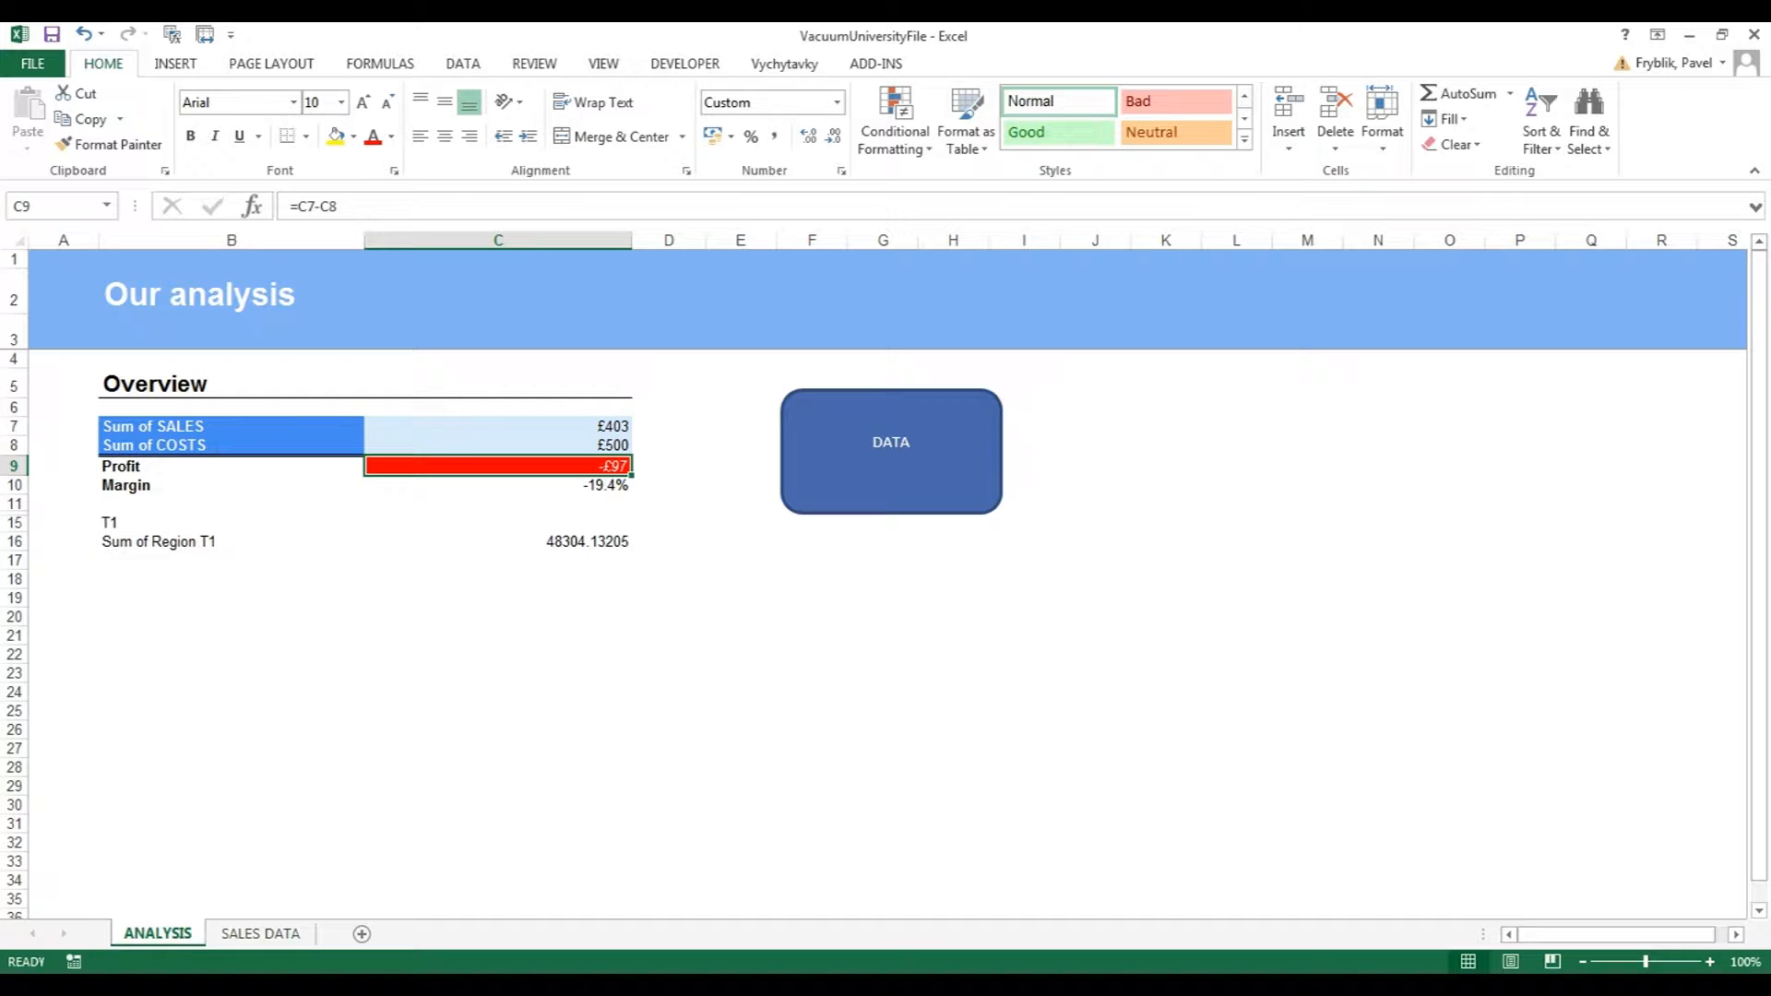
{"action": "key", "text": "ctrl+z"}
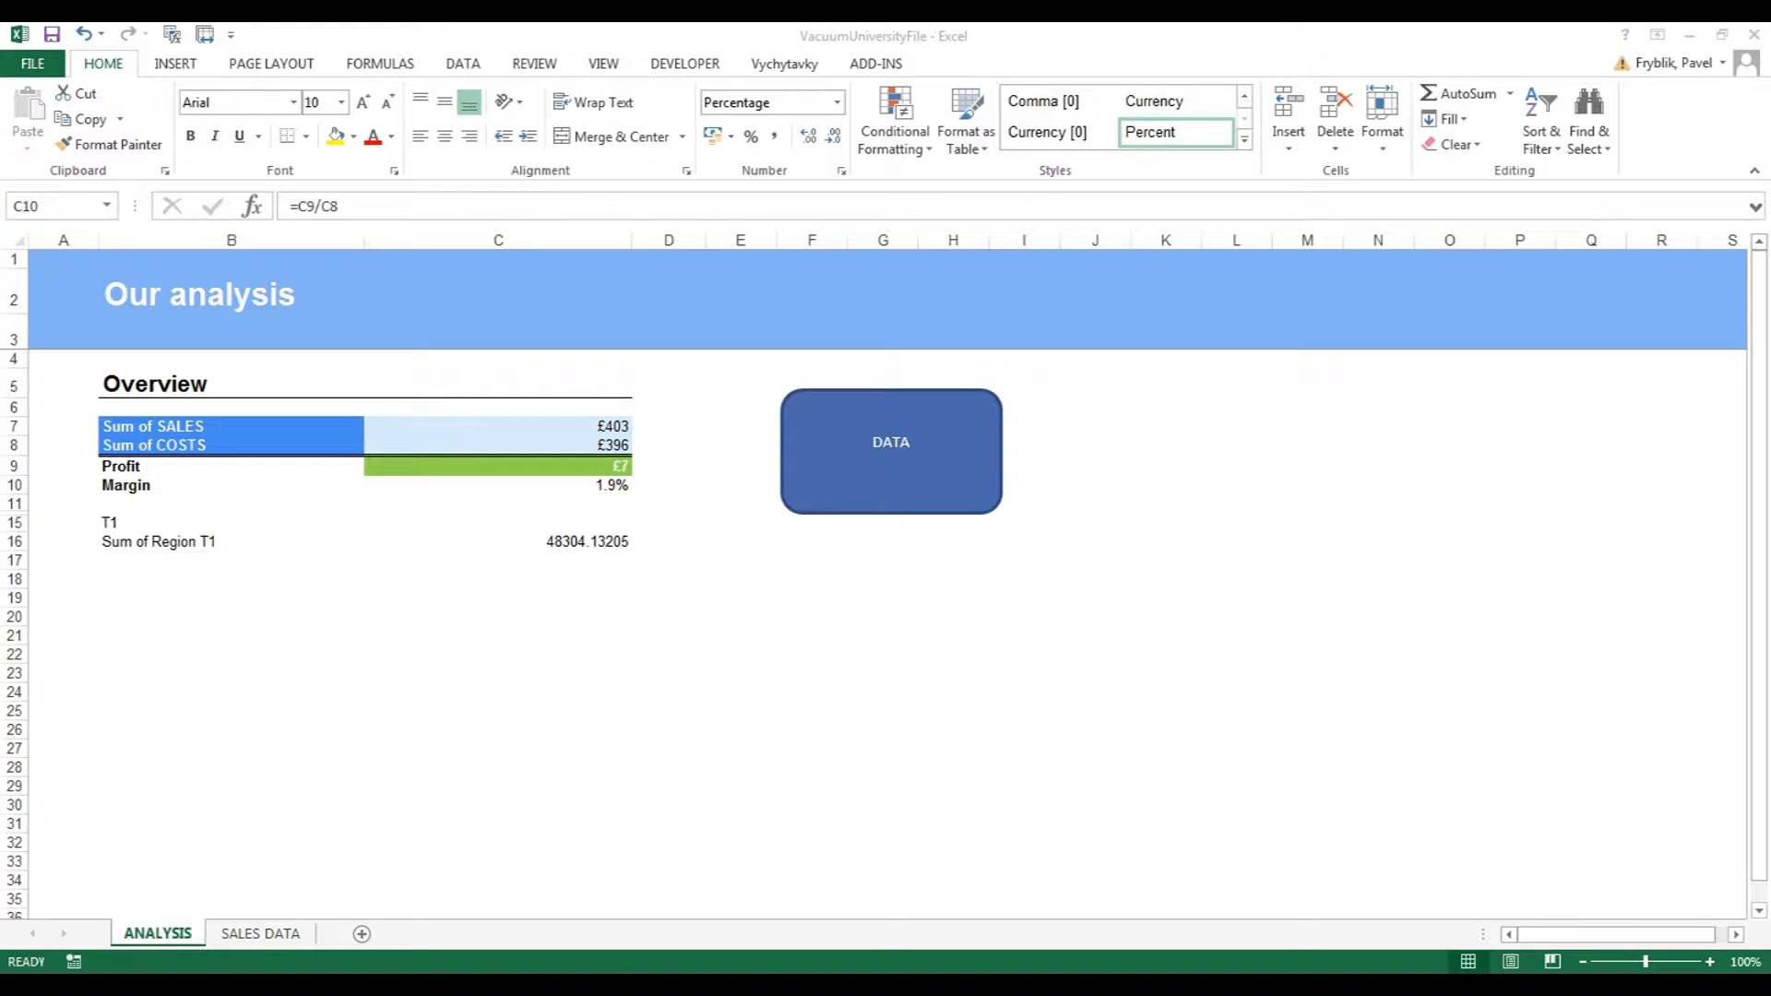
Create a new formula rule for C10 using =IF(C10>0,True,False).
{"action": "left_click", "coordinate": [895, 120]}
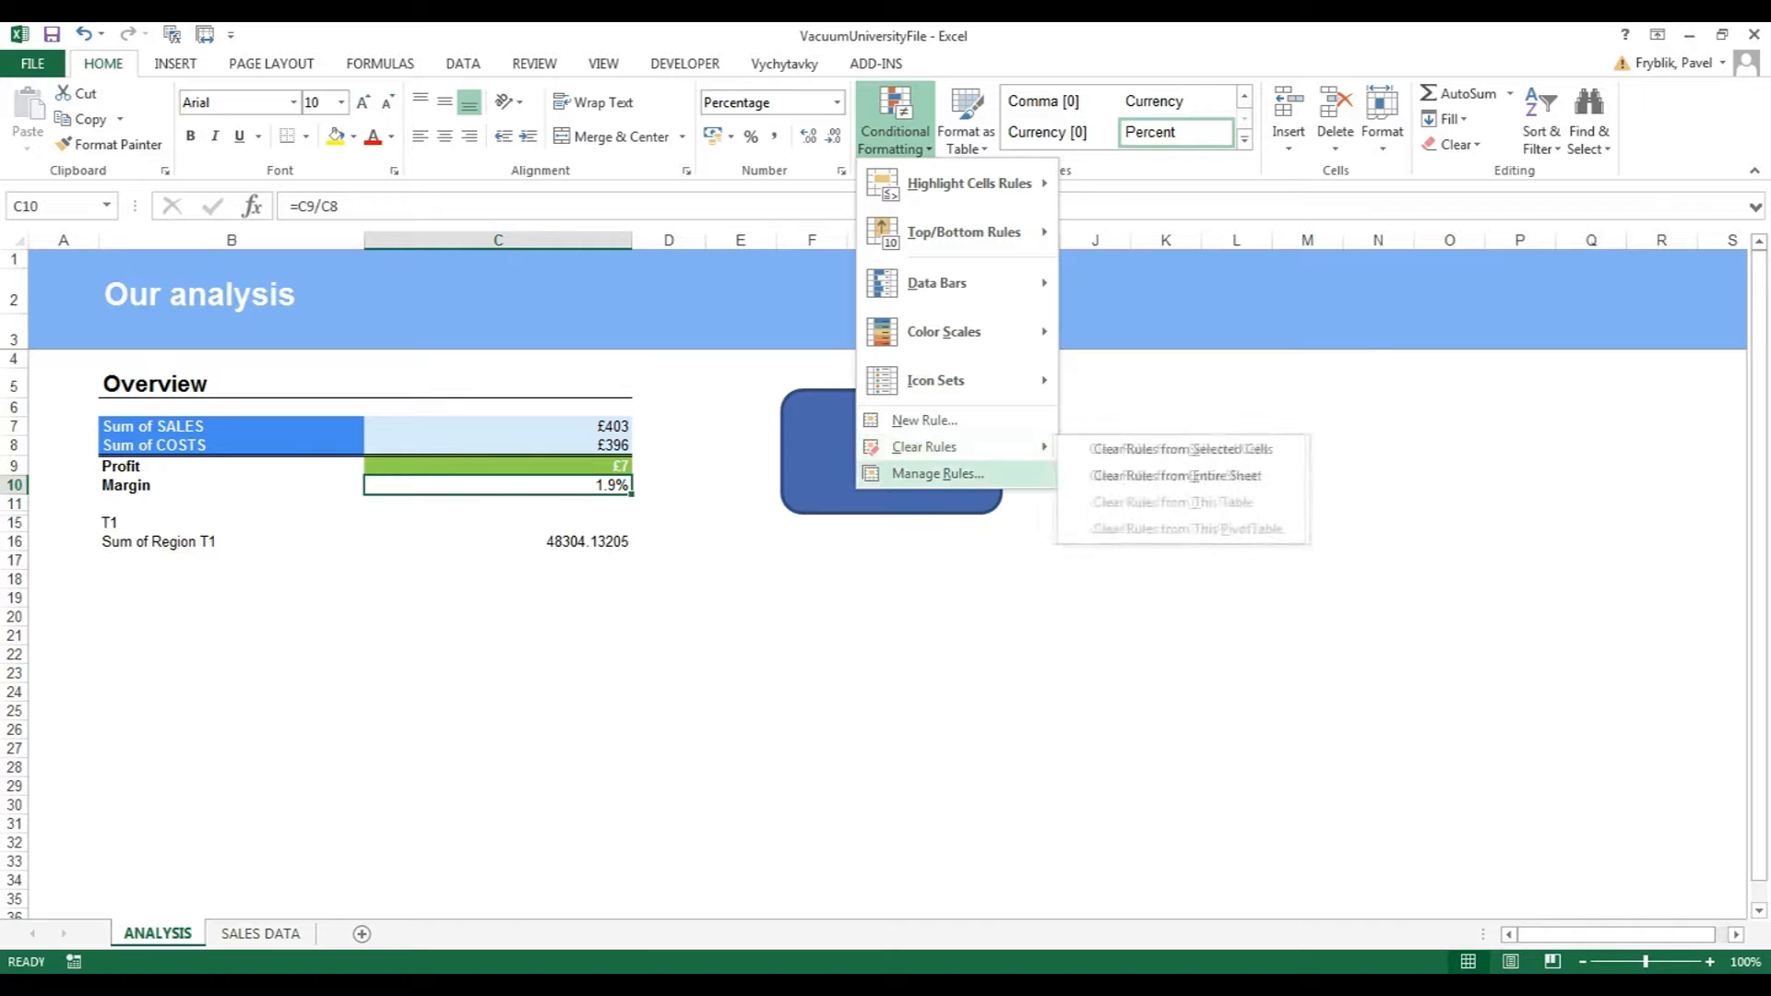
{"action": "left_click", "coordinate": [923, 471]}
{"action": "left_click", "coordinate": [745, 427]}
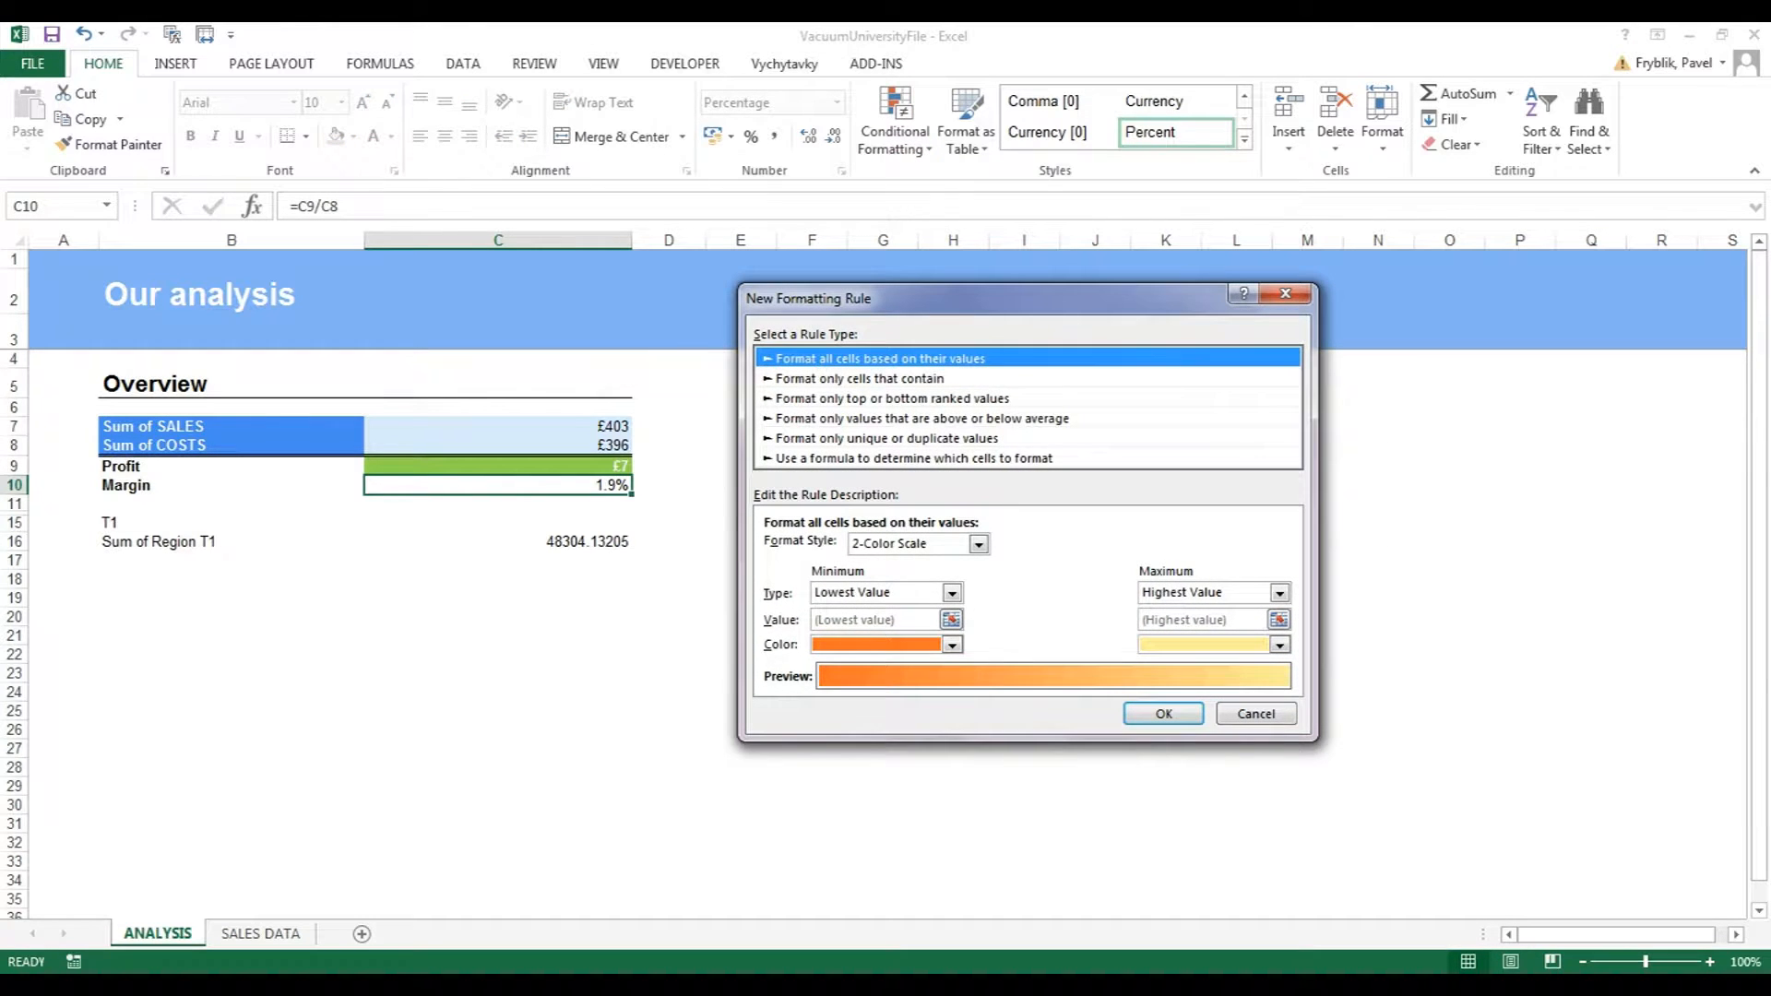
{"action": "left_click", "coordinate": [913, 458]}
{"action": "left_click", "coordinate": [936, 549]}
{"action": "type", "text": "="}
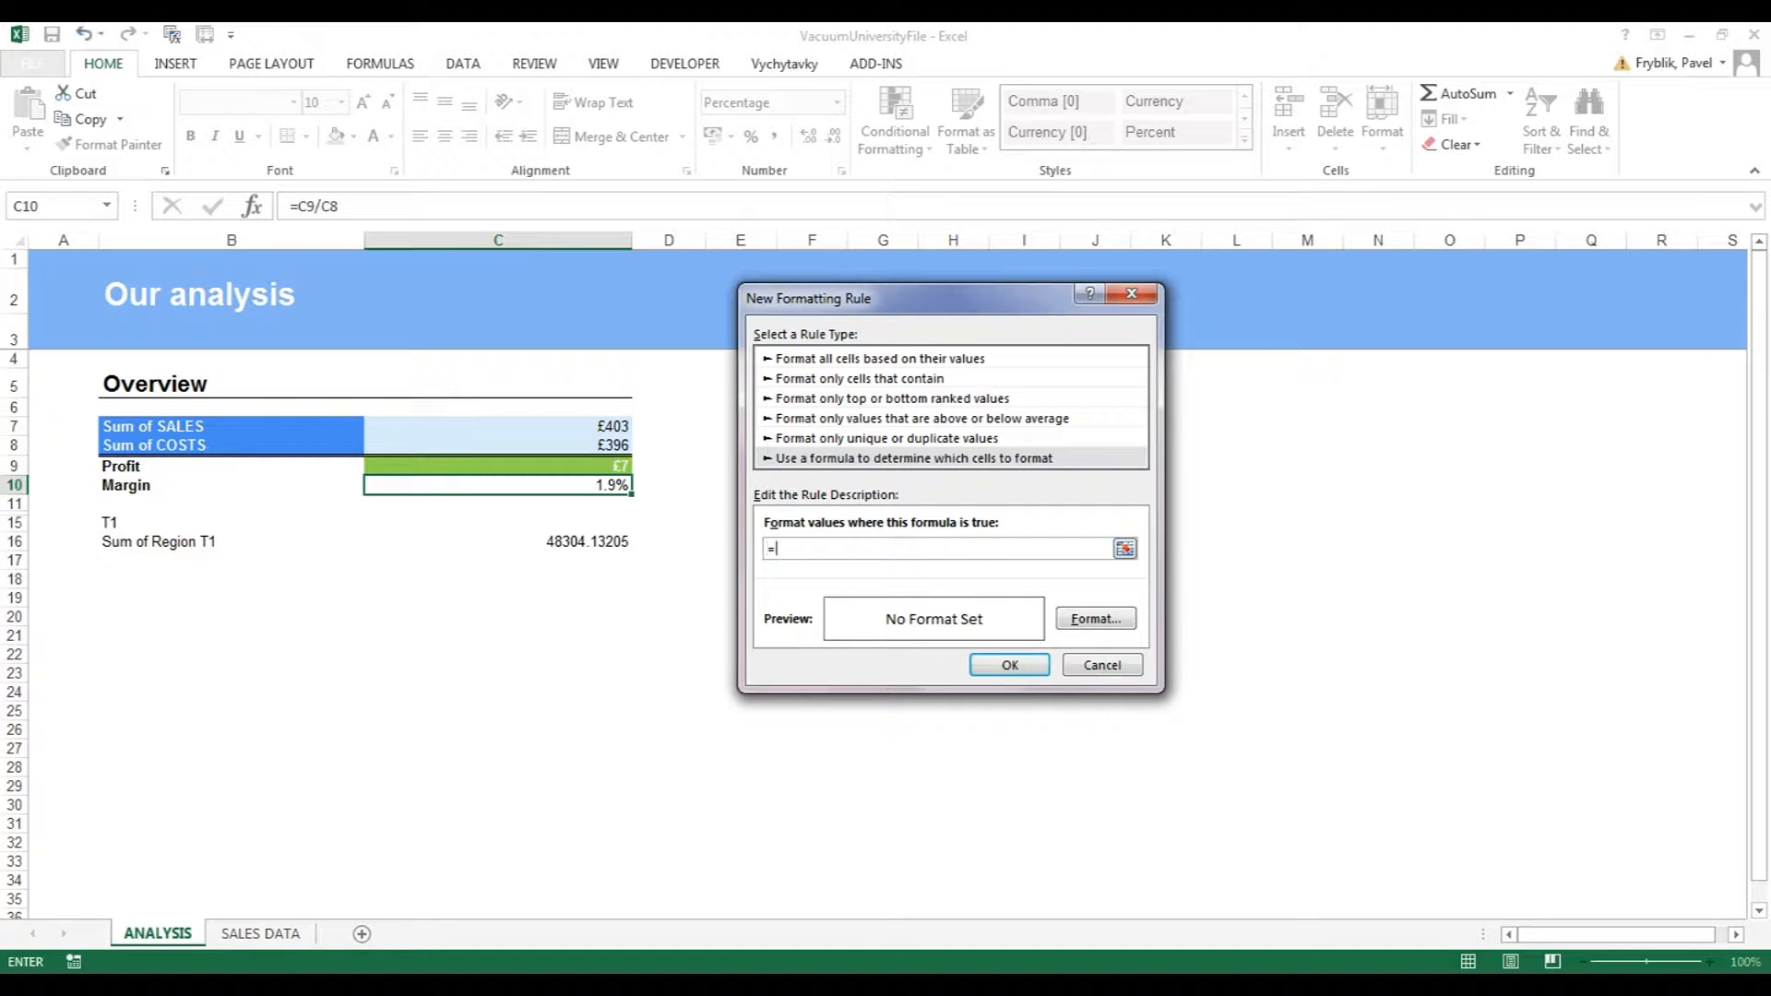
{"action": "type", "text": "If(C10>0,True,False"}
Give the Margin formula rule a green fill and apply it.
{"action": "left_click", "coordinate": [1096, 618]}
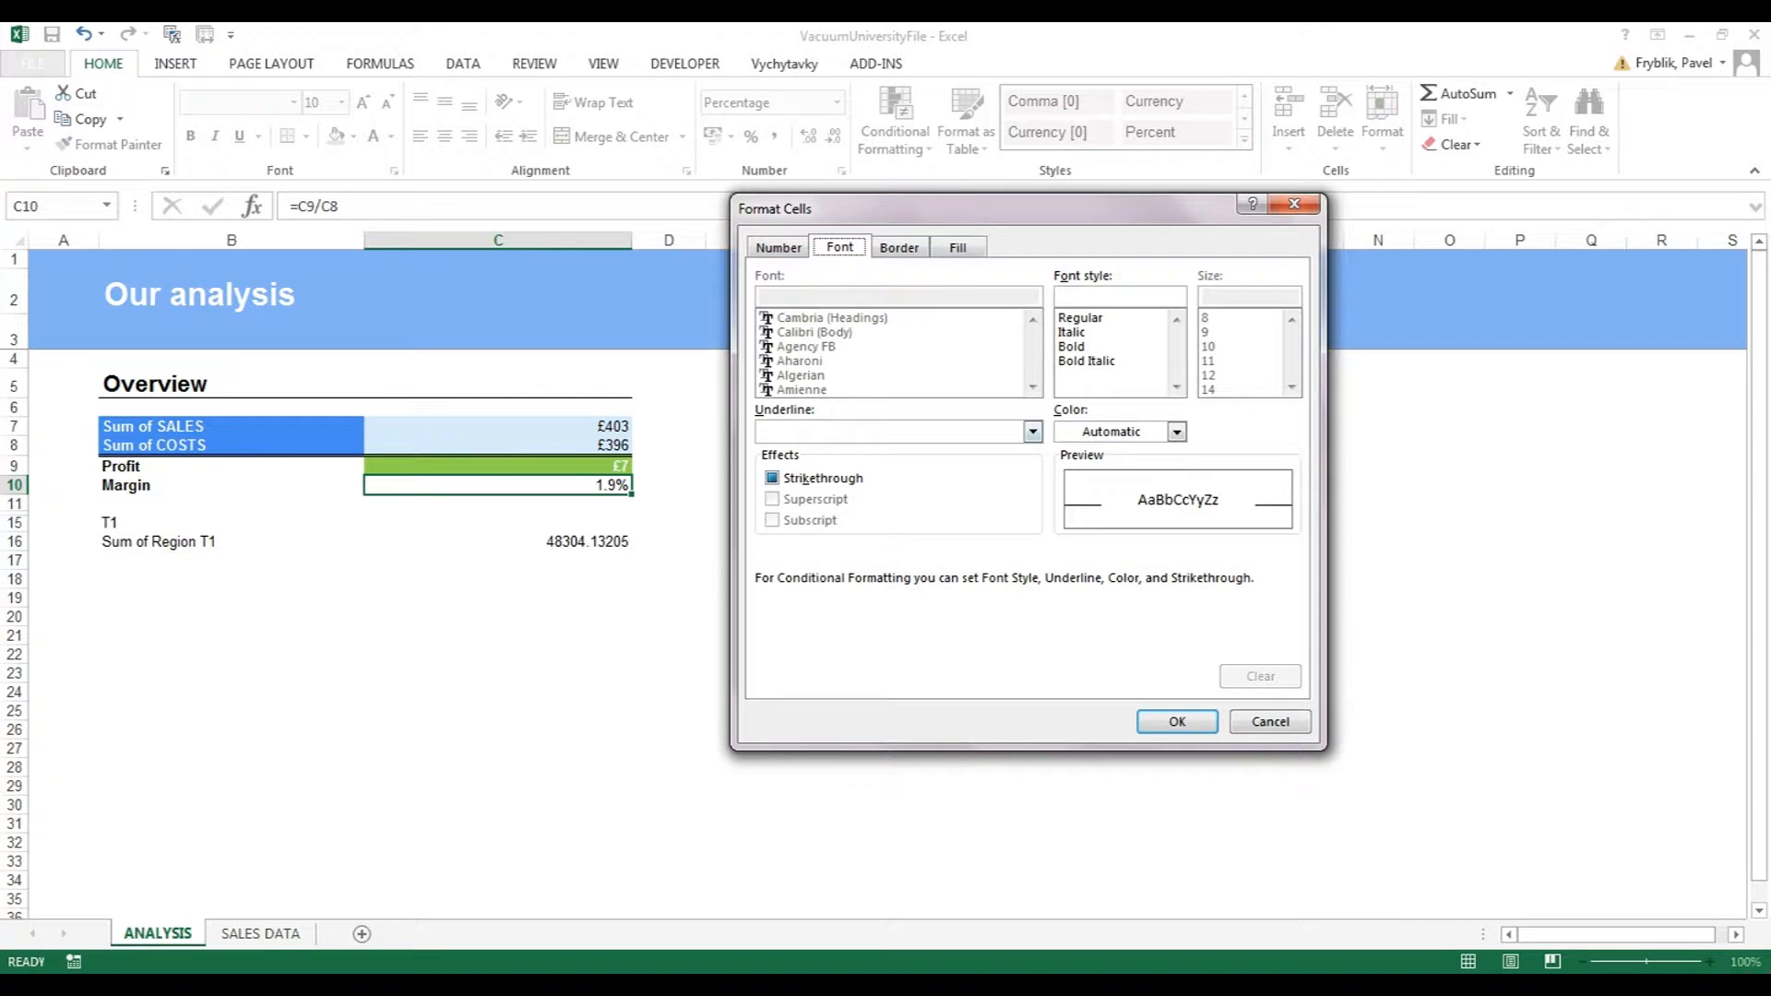
{"action": "left_click", "coordinate": [957, 247]}
{"action": "left_click", "coordinate": [855, 464]}
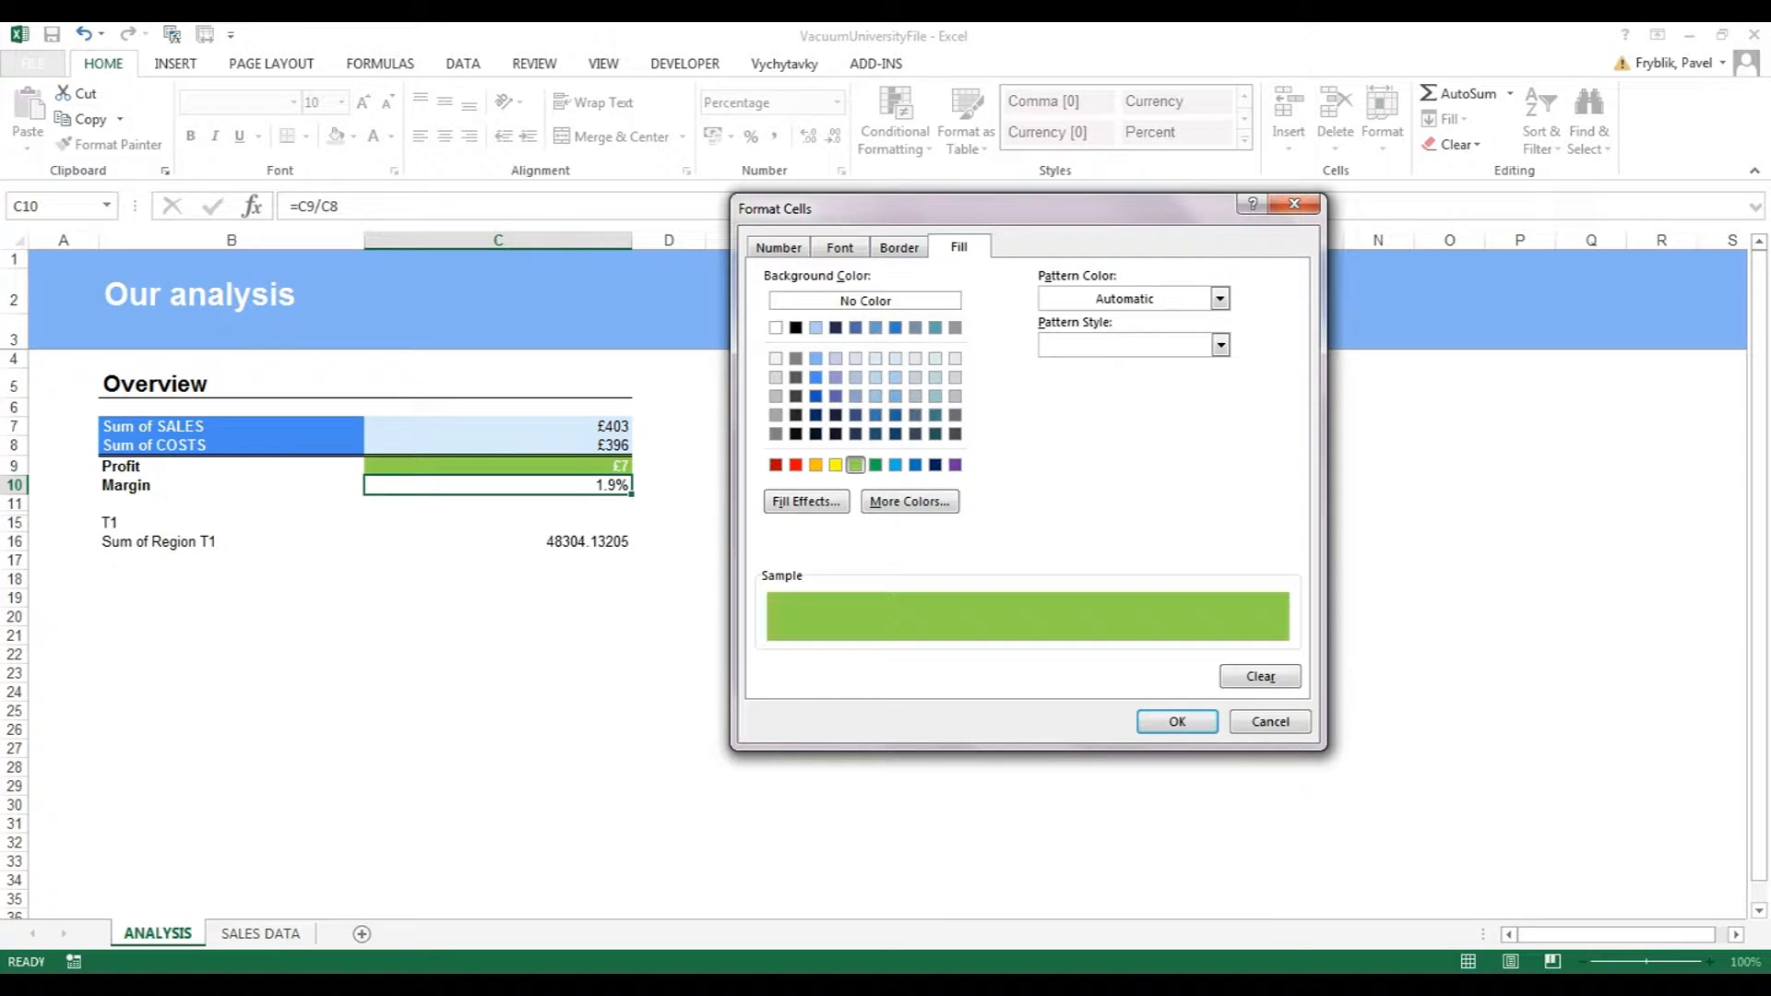
{"action": "left_click", "coordinate": [1177, 722]}
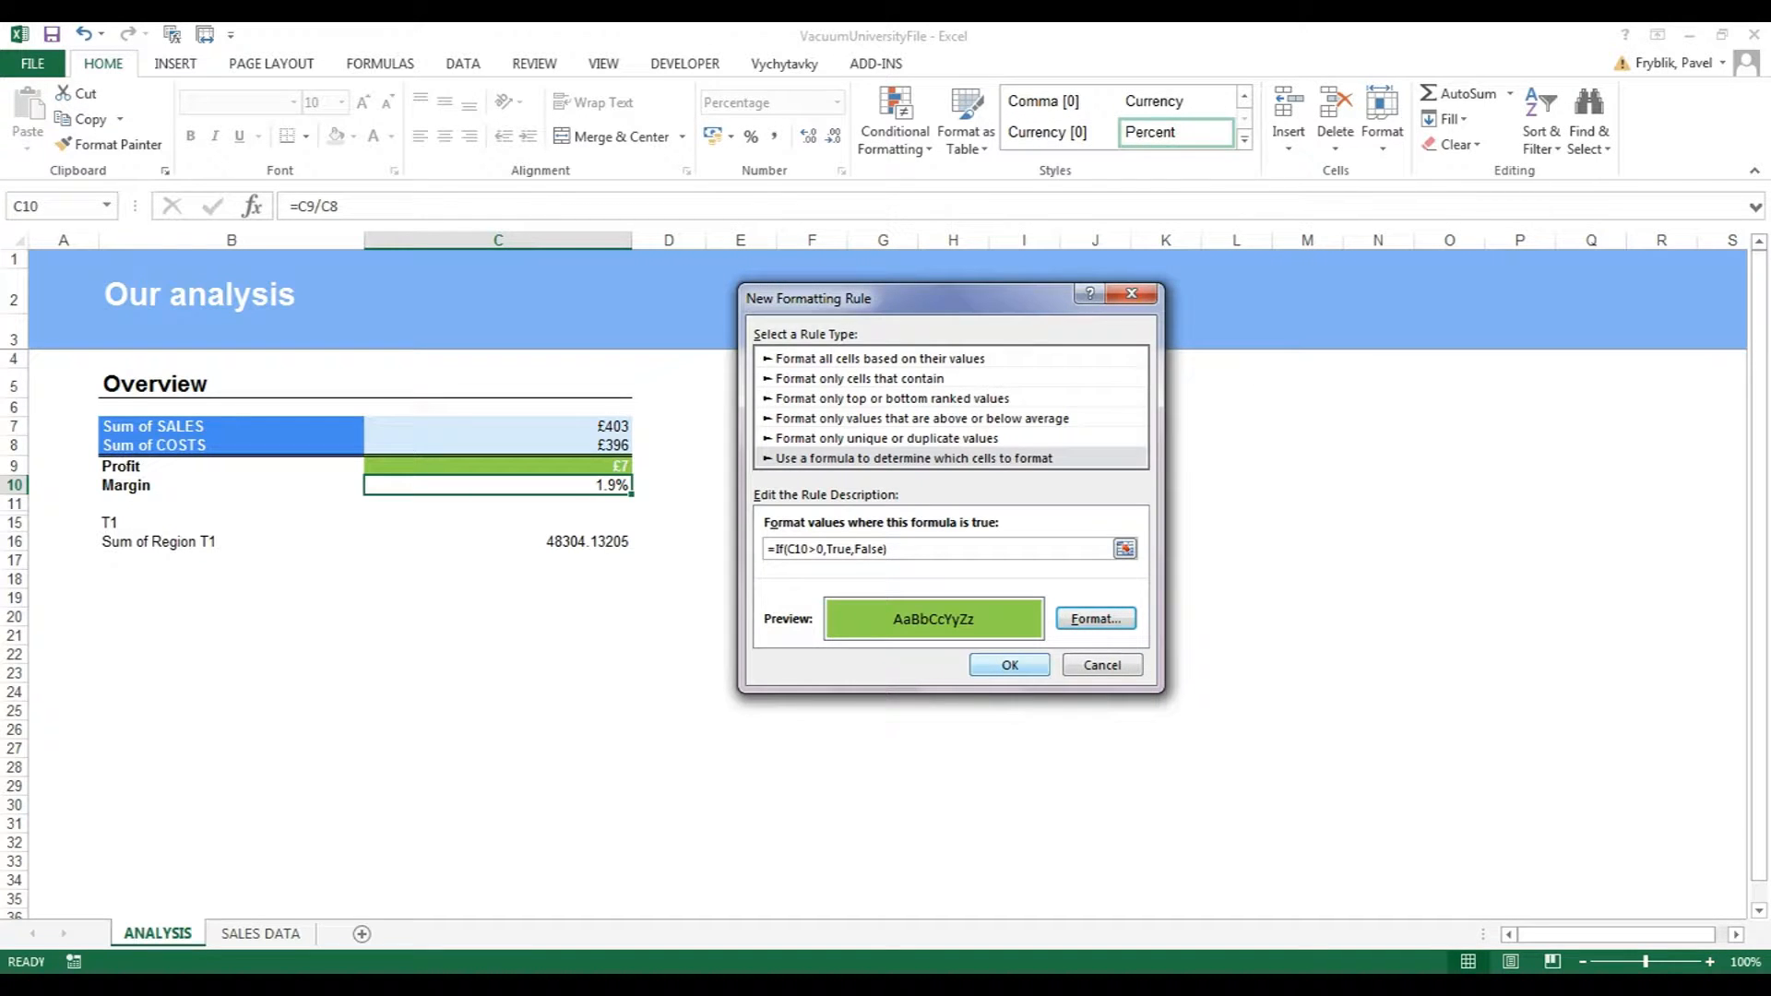
{"action": "key", "text": "Return"}
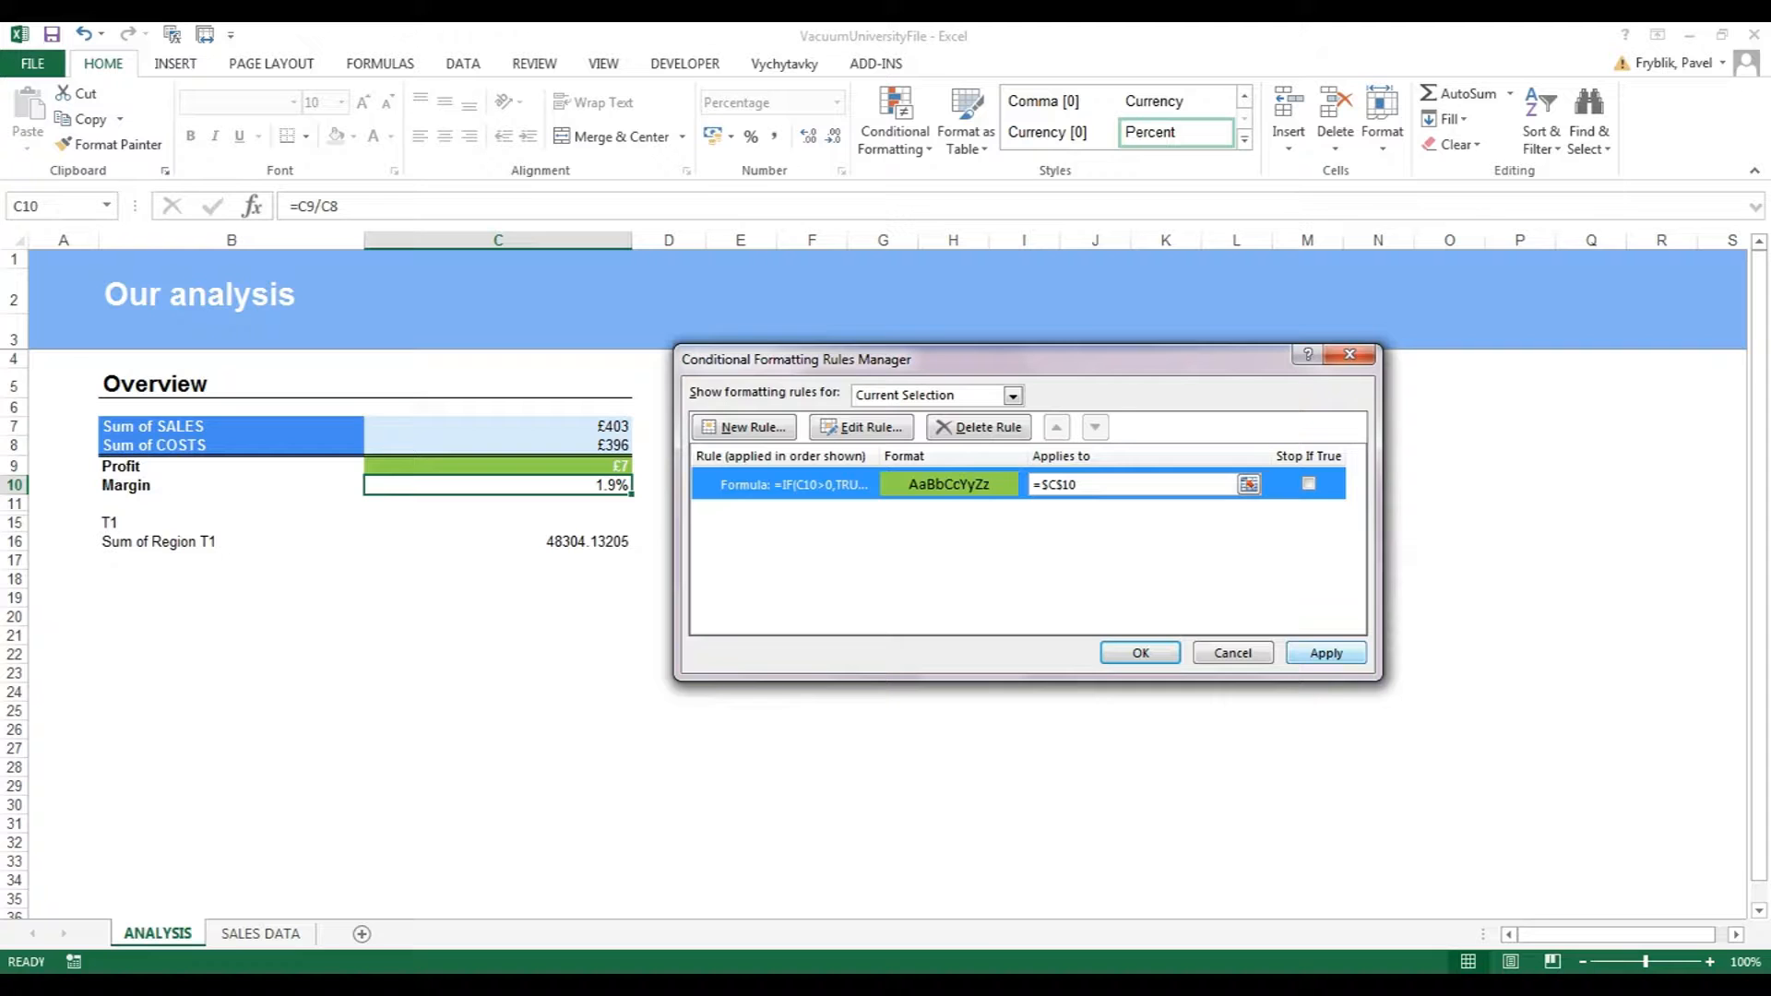
{"action": "left_click", "coordinate": [1326, 653]}
{"action": "left_click", "coordinate": [1141, 653]}
{"action": "left_click", "coordinate": [883, 617]}
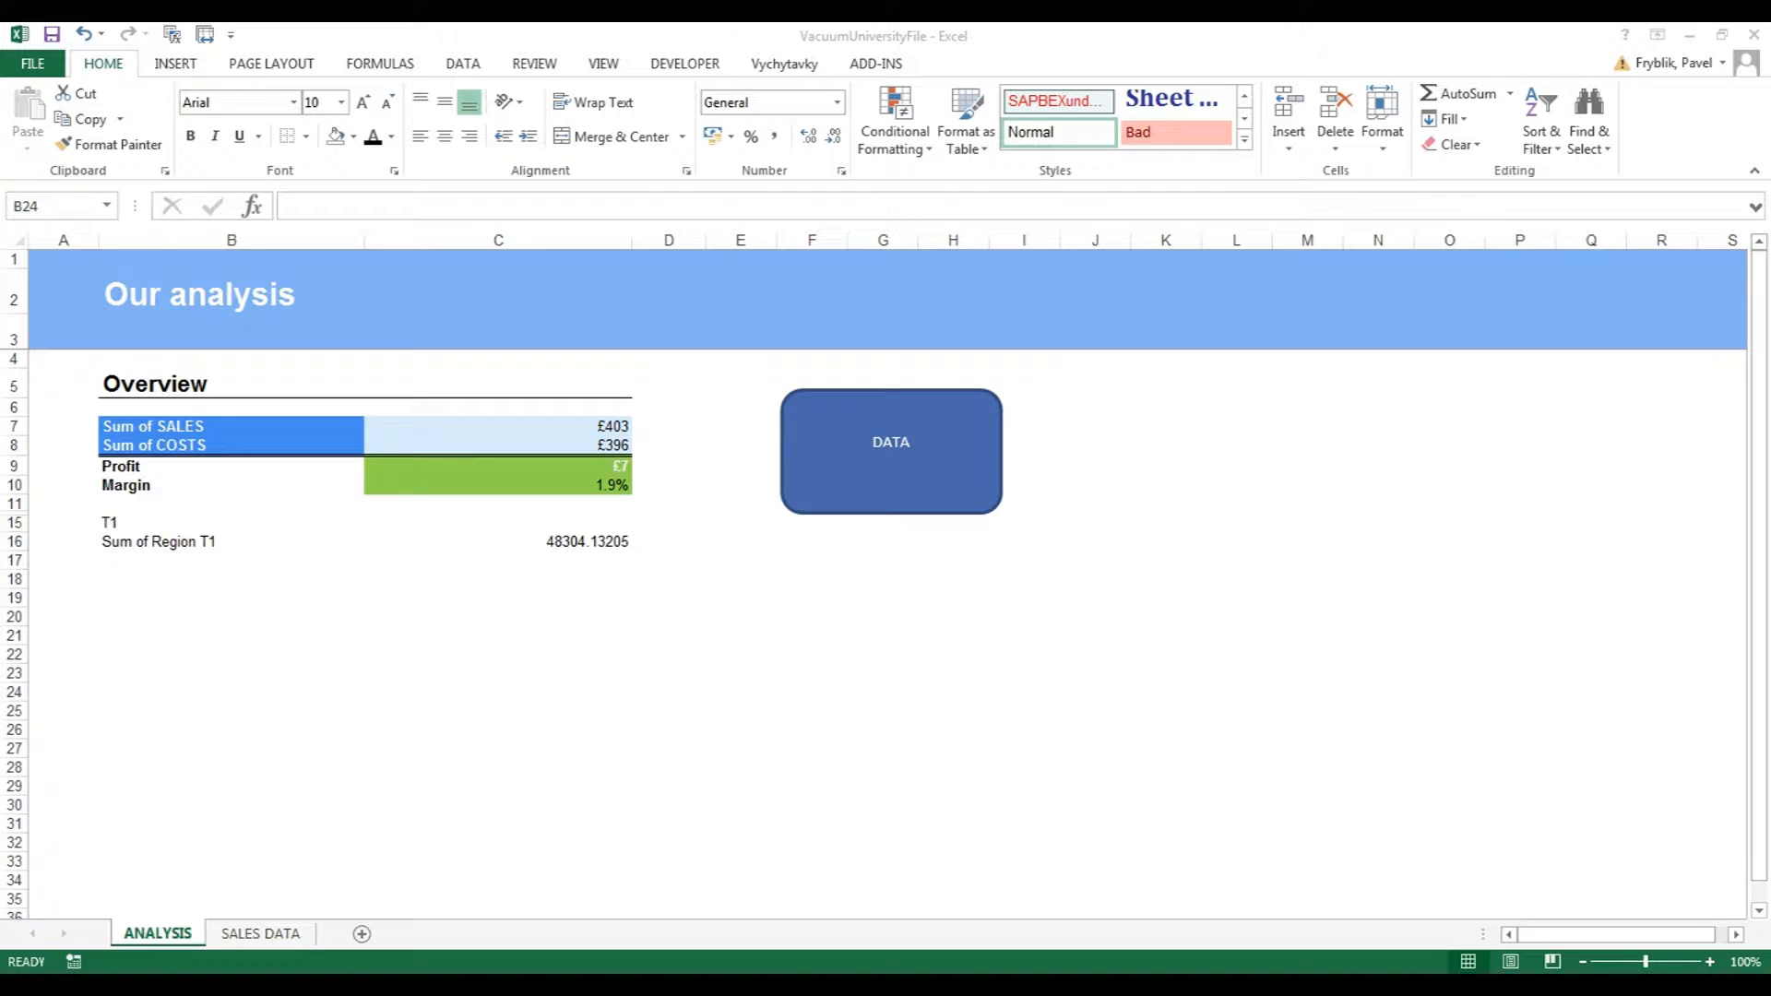
Switch to the SALES DATA sheet and select the Mth Sales column data.
{"action": "key", "text": "alt+Tab"}
{"action": "left_click", "coordinate": [249, 899]}
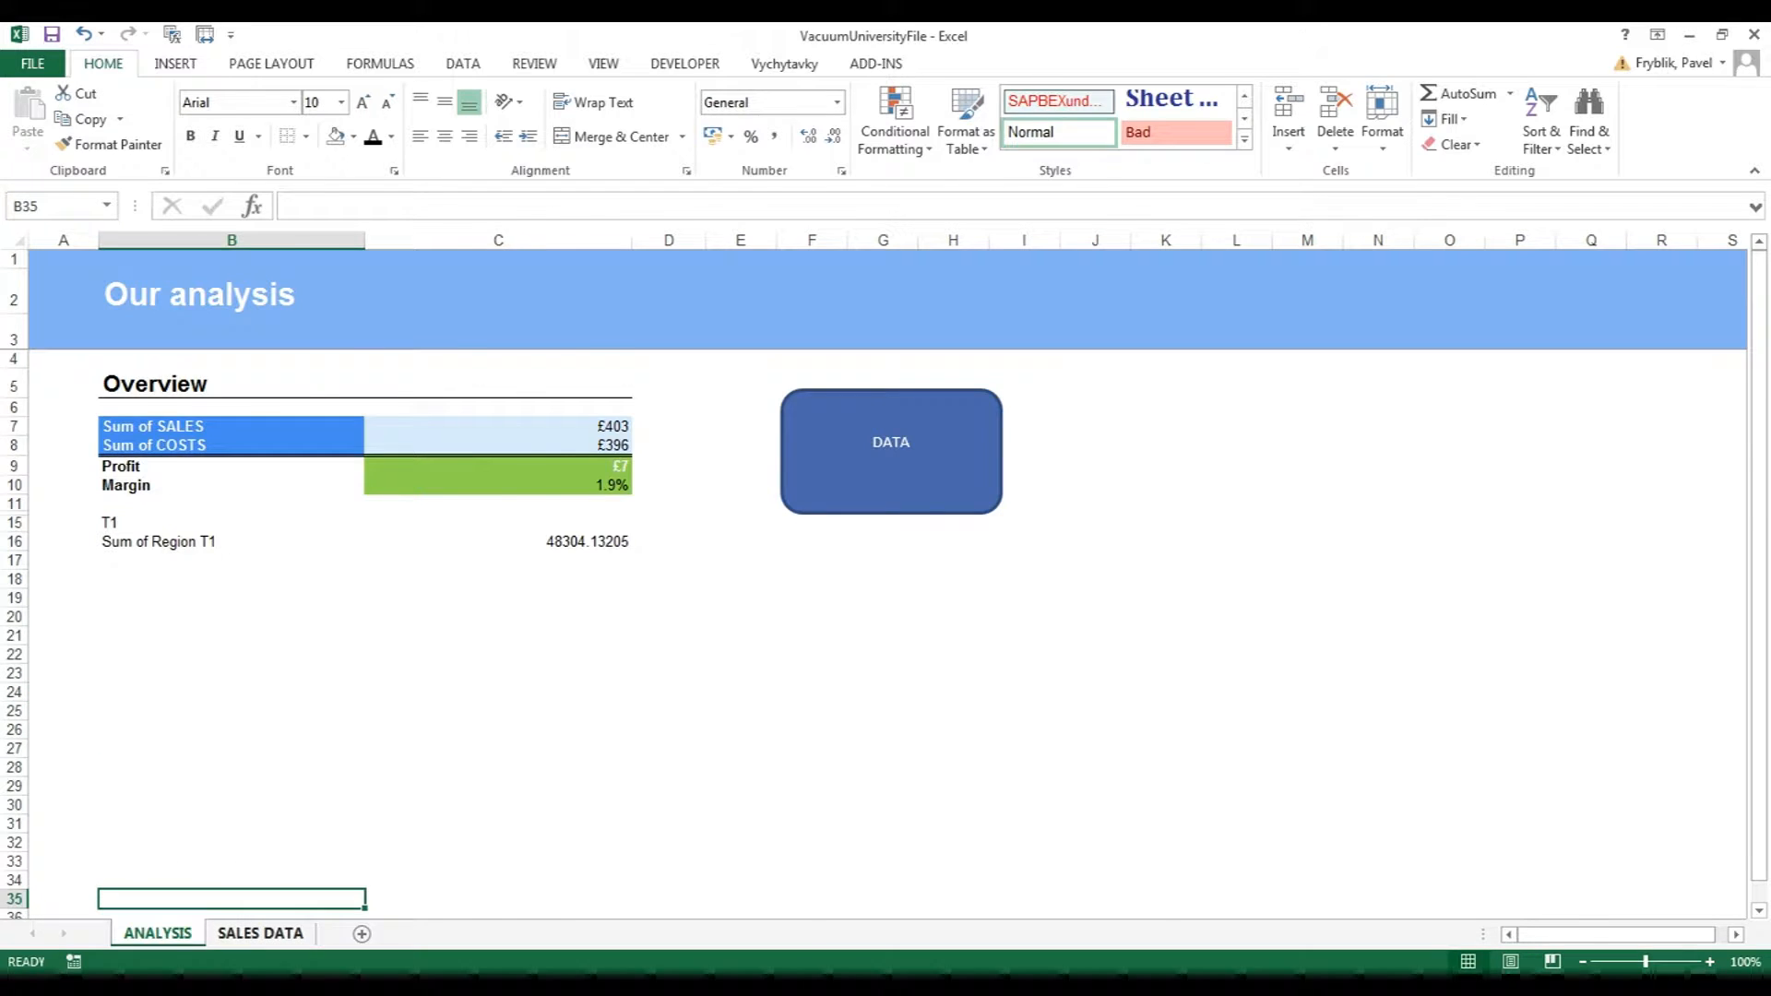
{"action": "left_click", "coordinate": [261, 933]}
{"action": "left_click", "coordinate": [404, 353]}
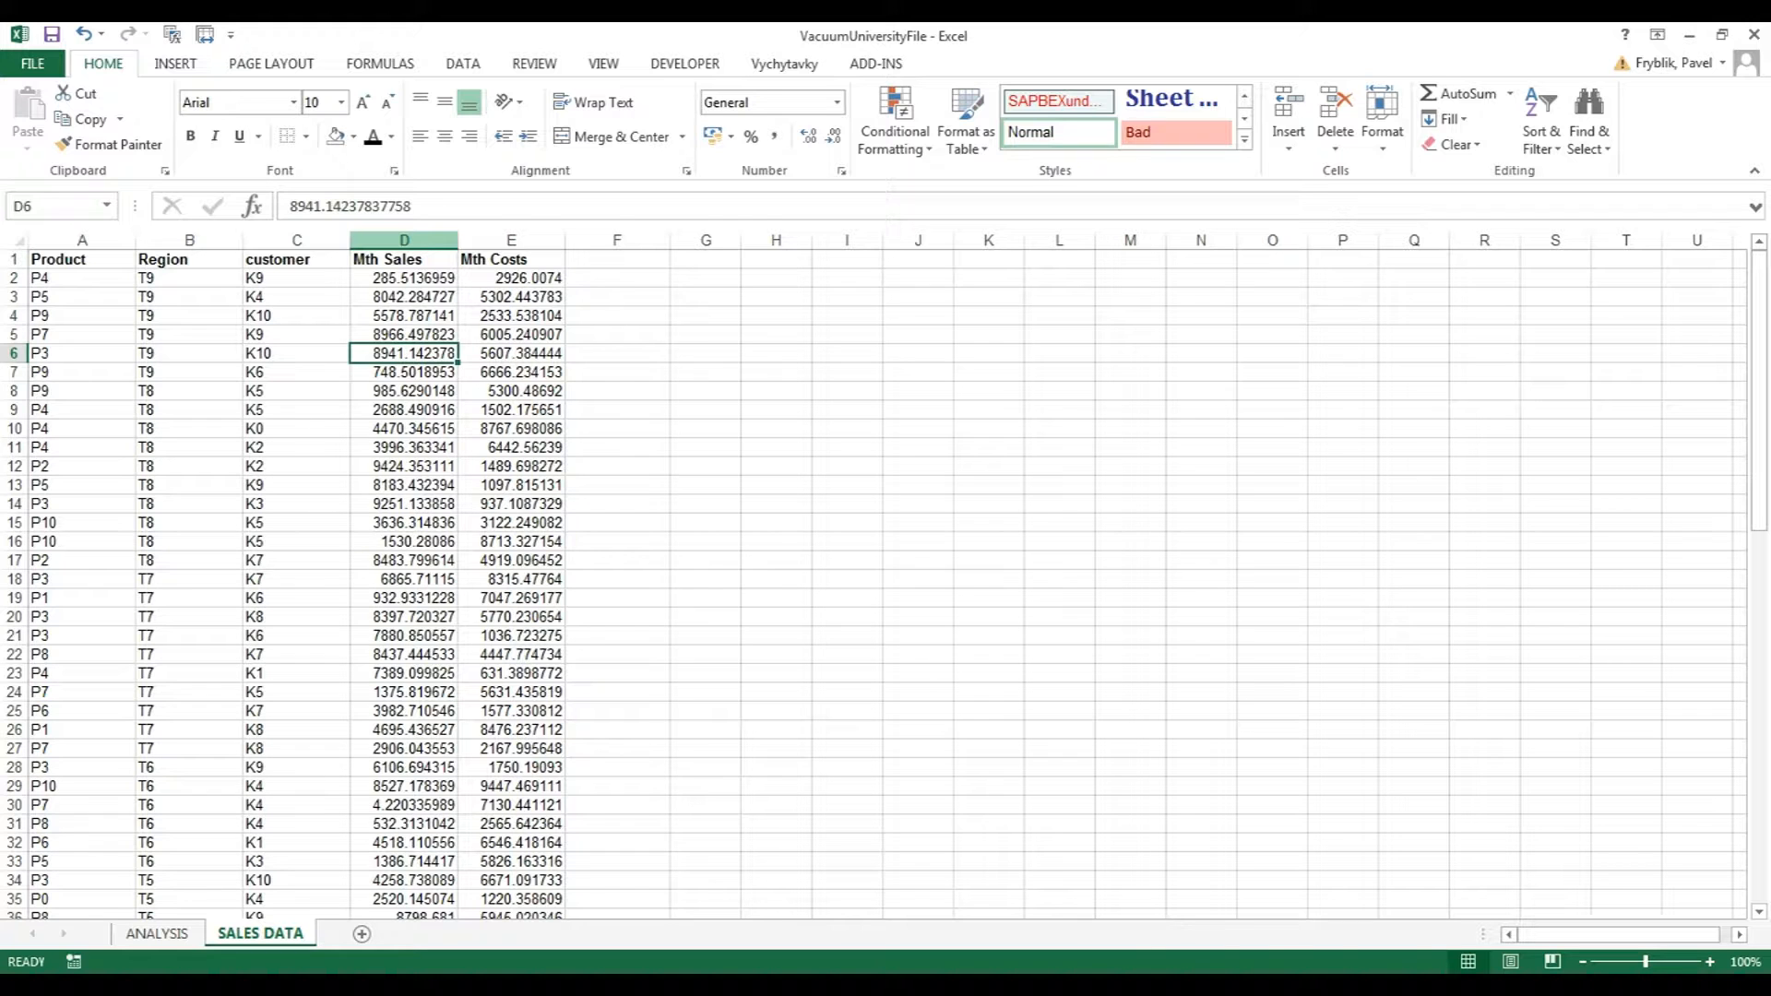
{"action": "key", "text": "ctrl+Up"}
{"action": "key", "text": "ctrl+shift+Down"}
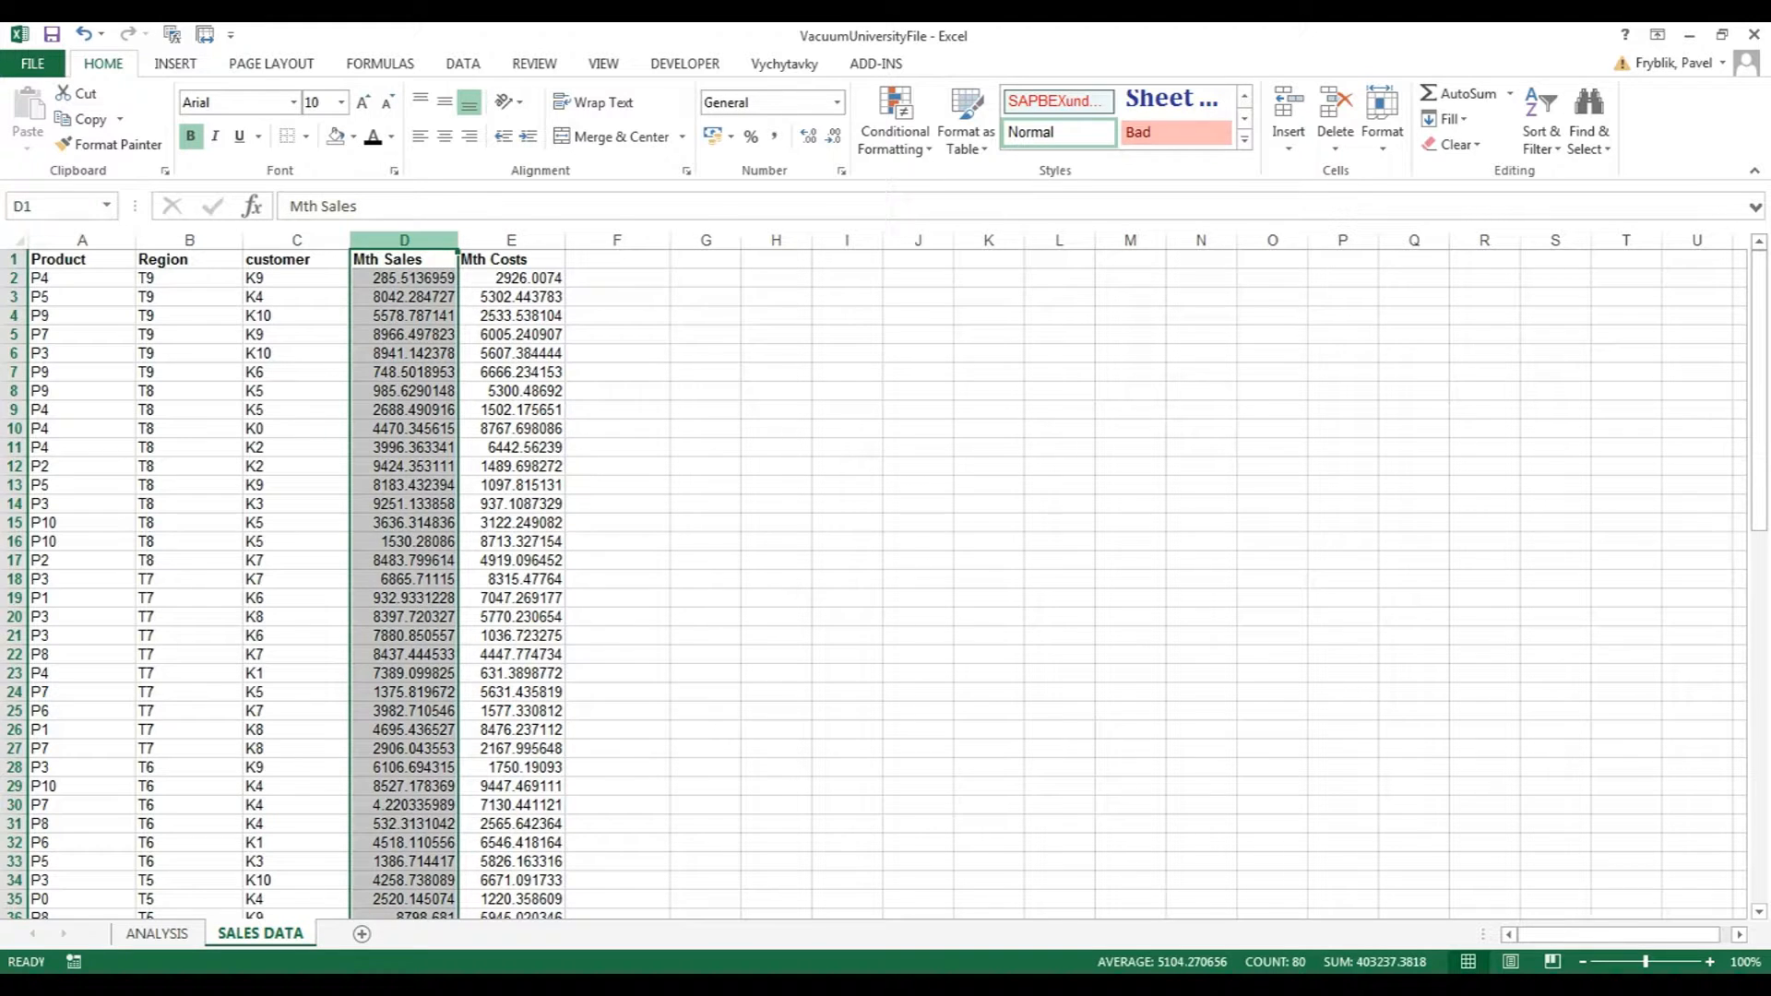
Open the Rules Manager for the selection, cancelling an unfinished new rule.
{"action": "key", "text": "ctrl+n"}
{"action": "left_click", "coordinate": [895, 121]}
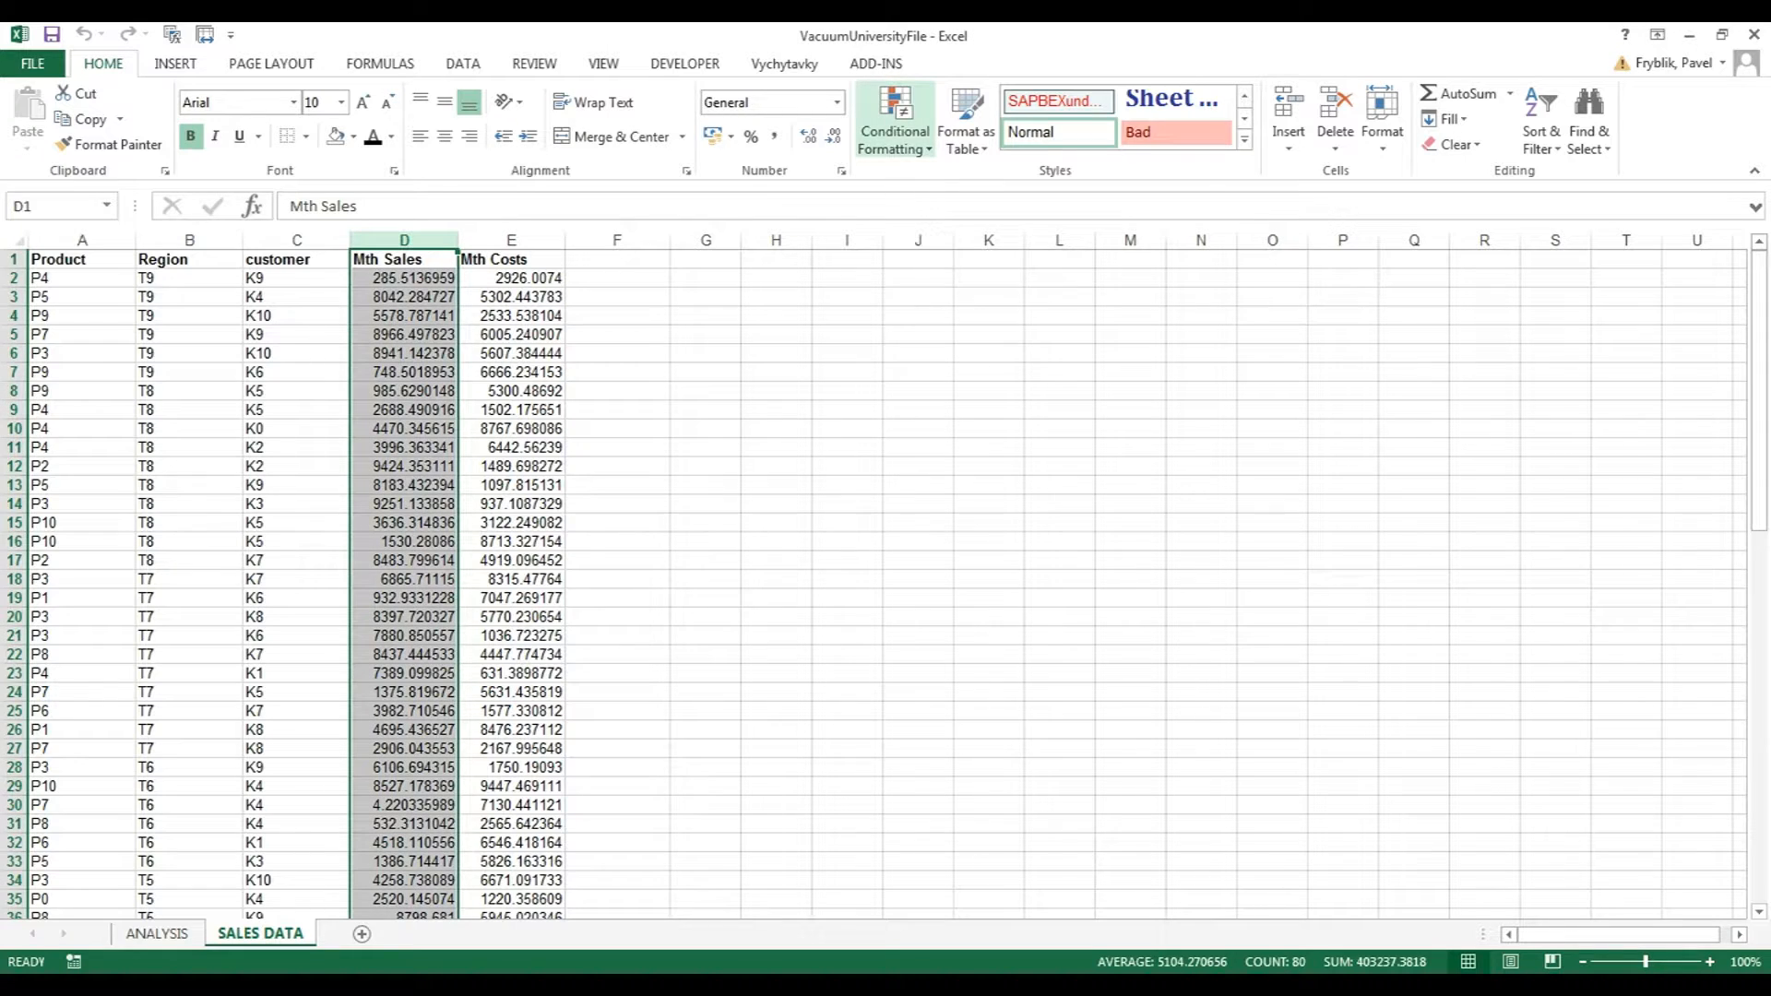
{"action": "left_click", "coordinate": [894, 121]}
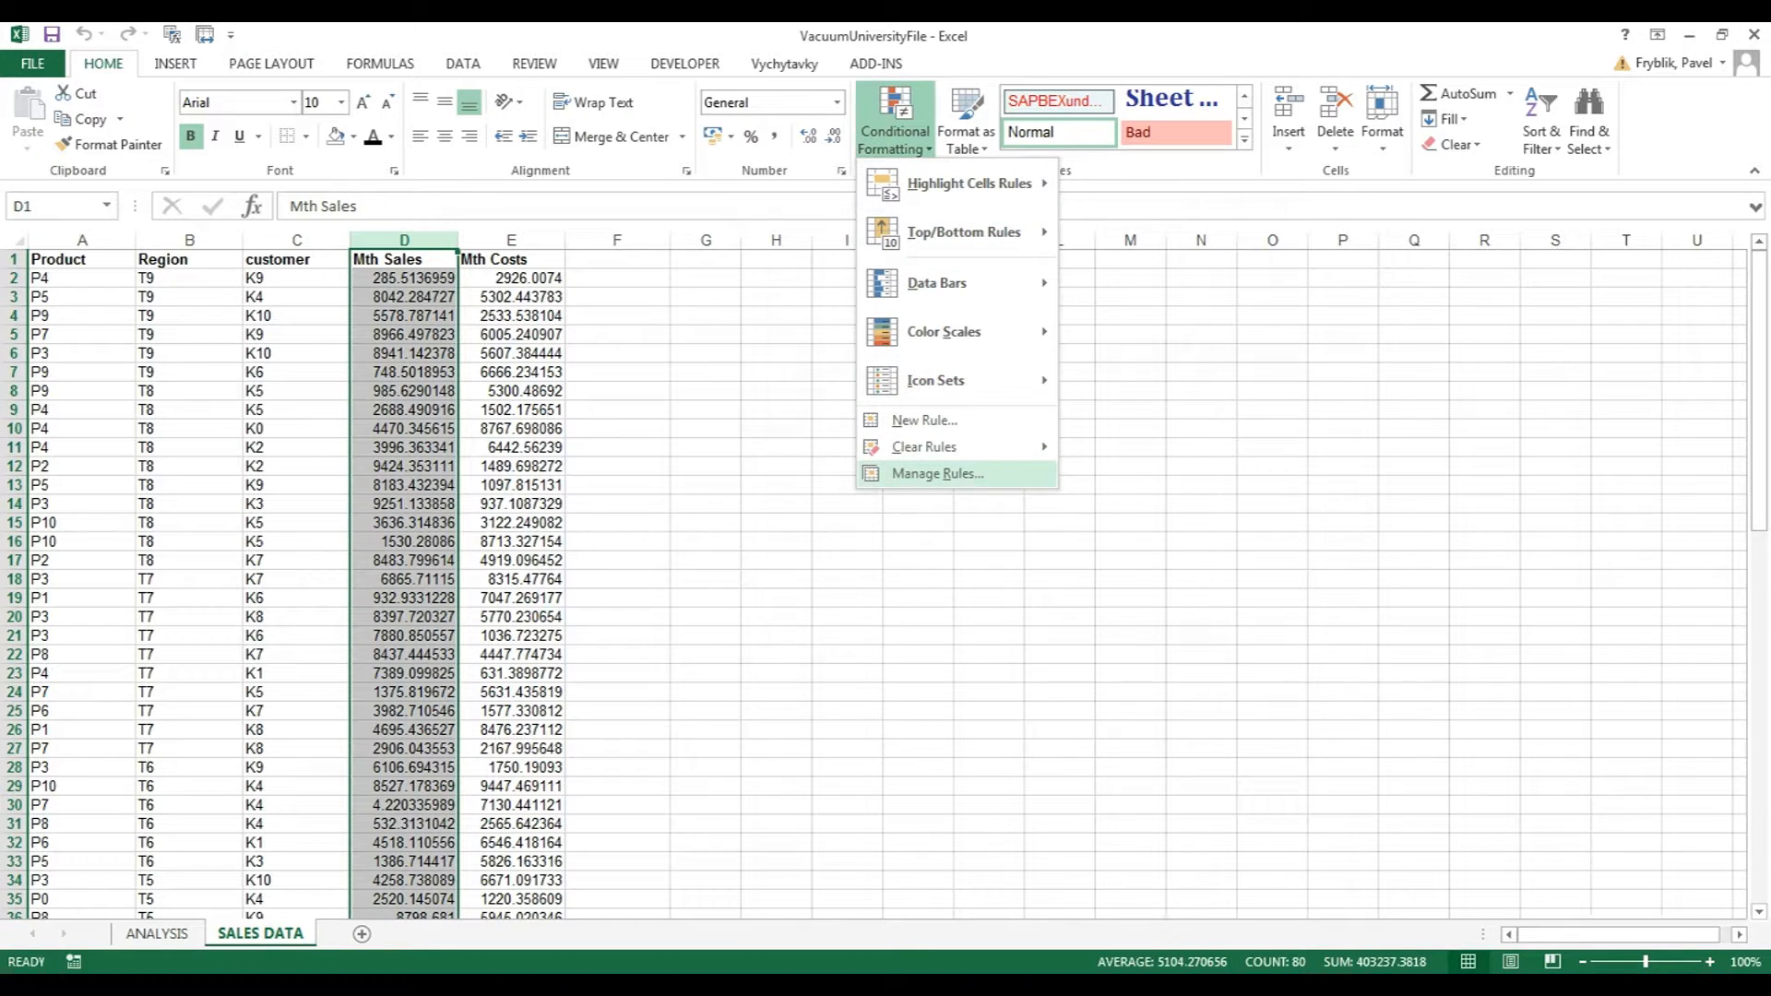
{"action": "left_click", "coordinate": [937, 473]}
{"action": "left_click", "coordinate": [744, 427]}
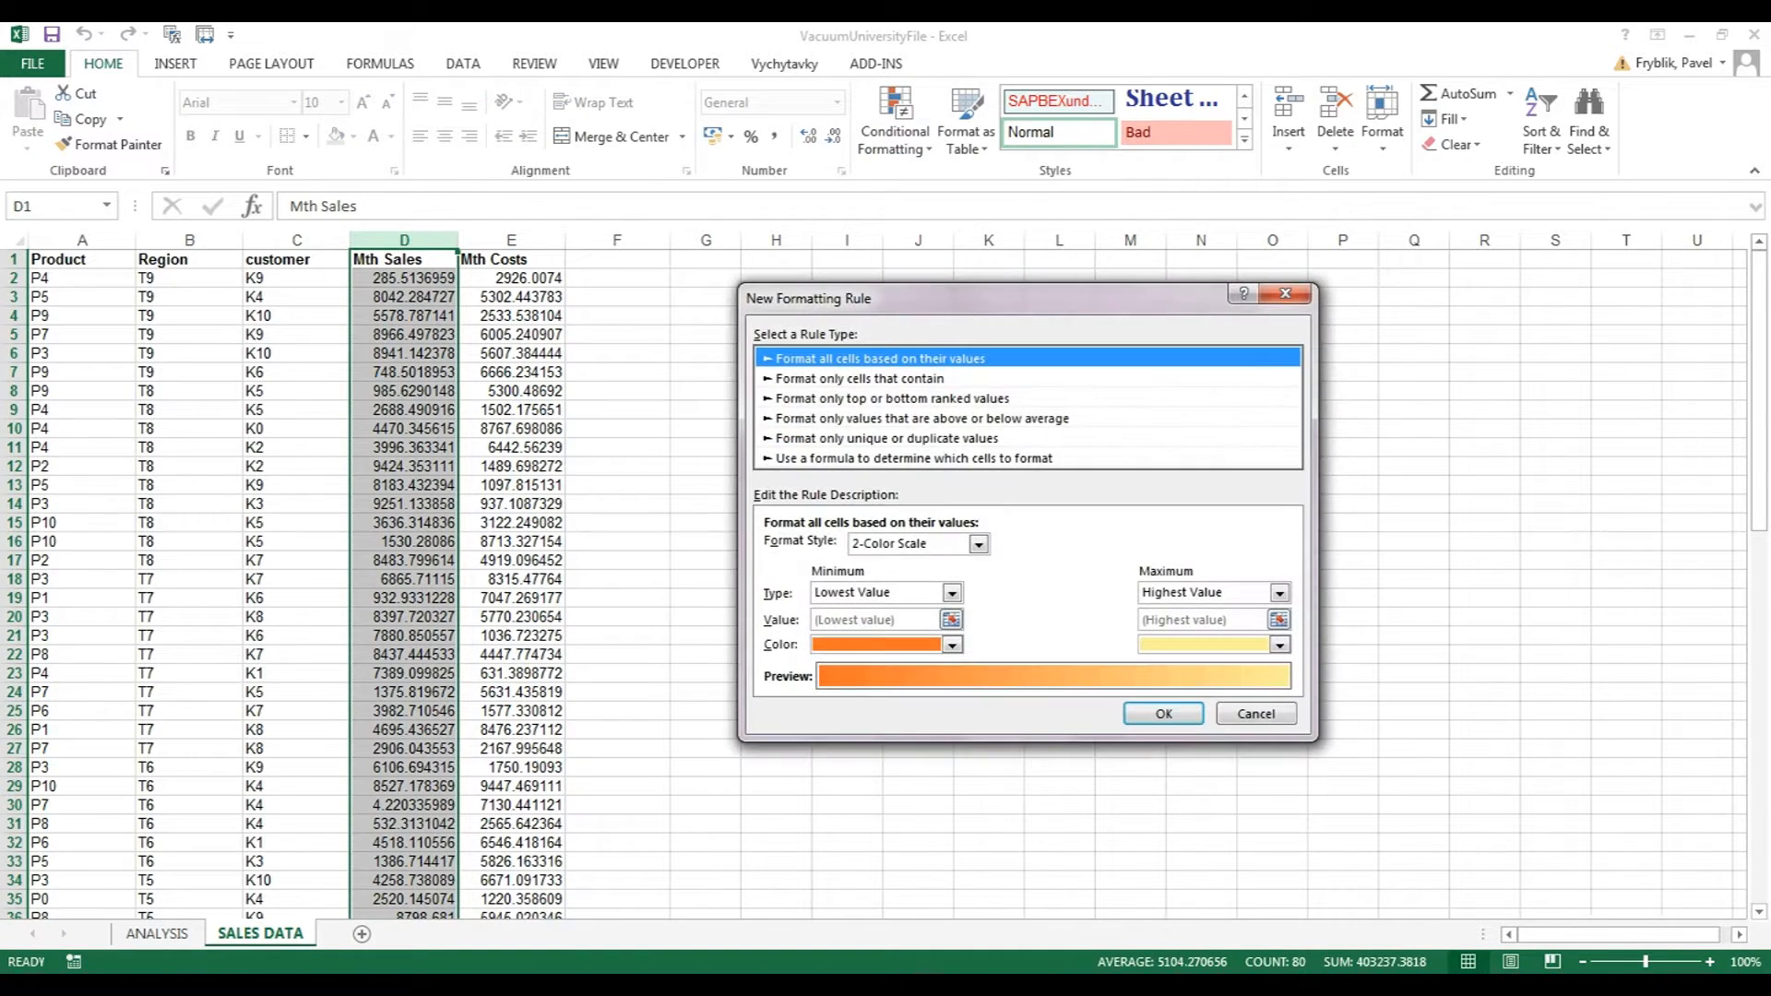
{"action": "left_click", "coordinate": [860, 378]}
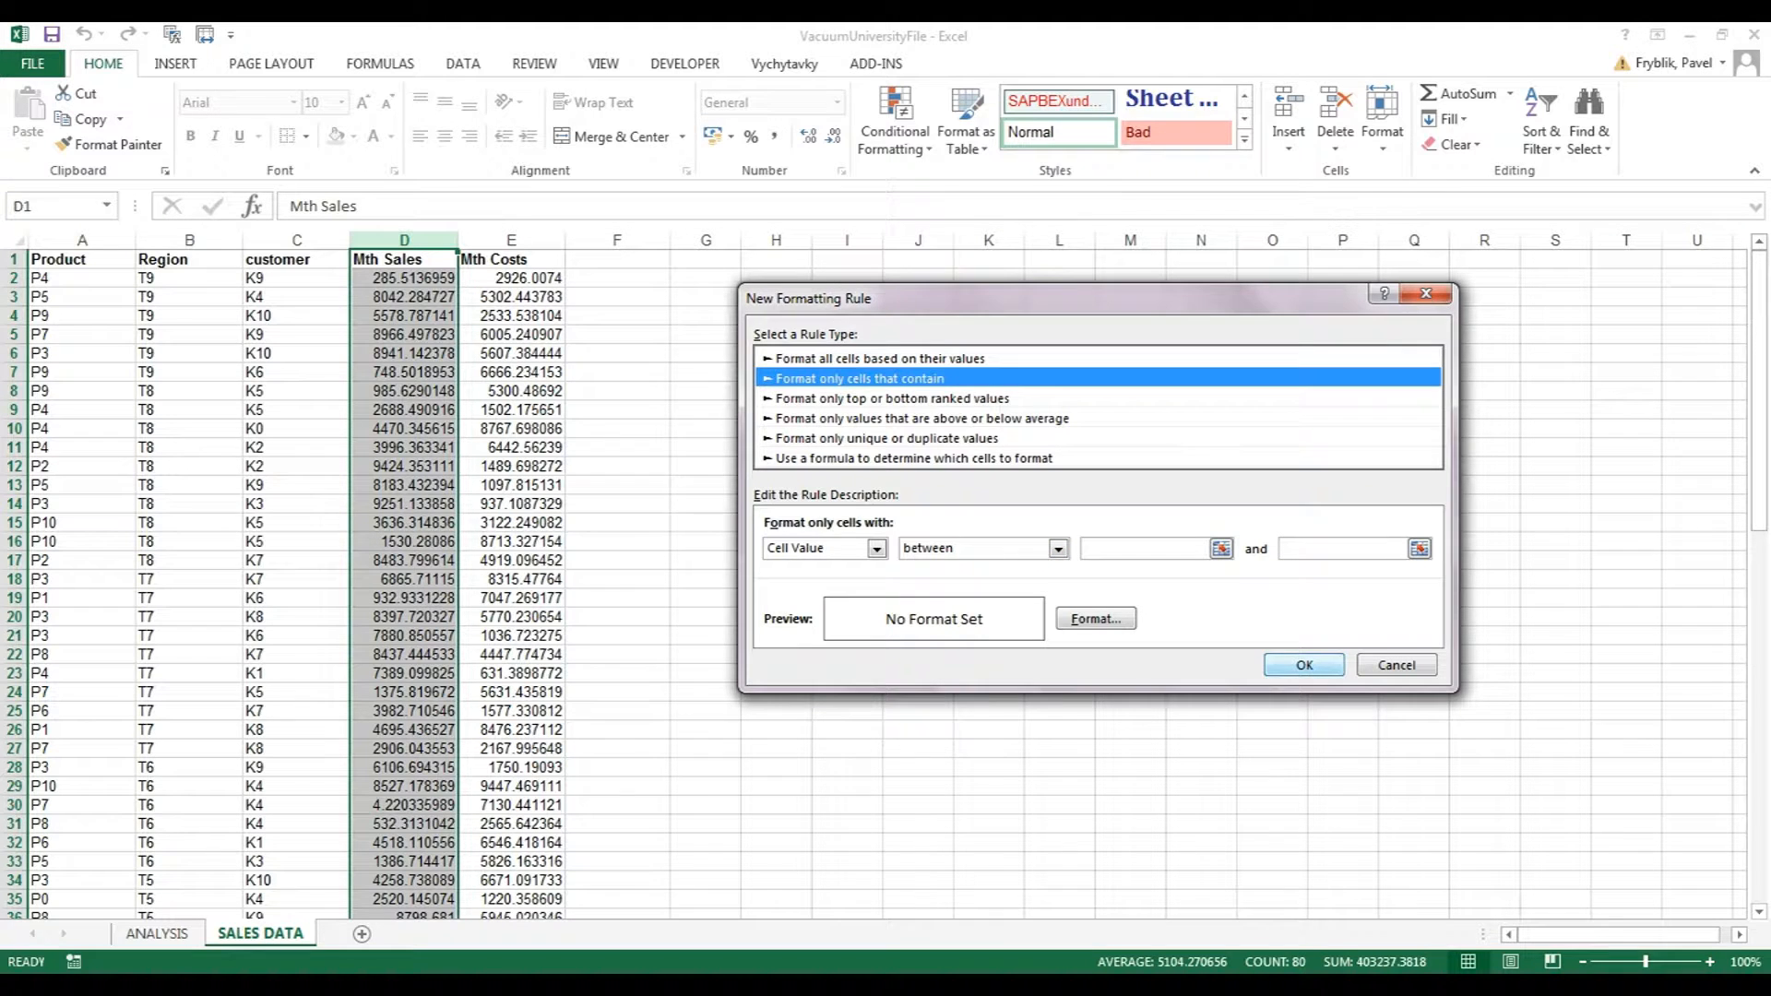
{"action": "key", "text": "Return"}
{"action": "key", "text": "Return"}
{"action": "left_click", "coordinate": [1396, 665]}
{"action": "left_click", "coordinate": [1013, 396]}
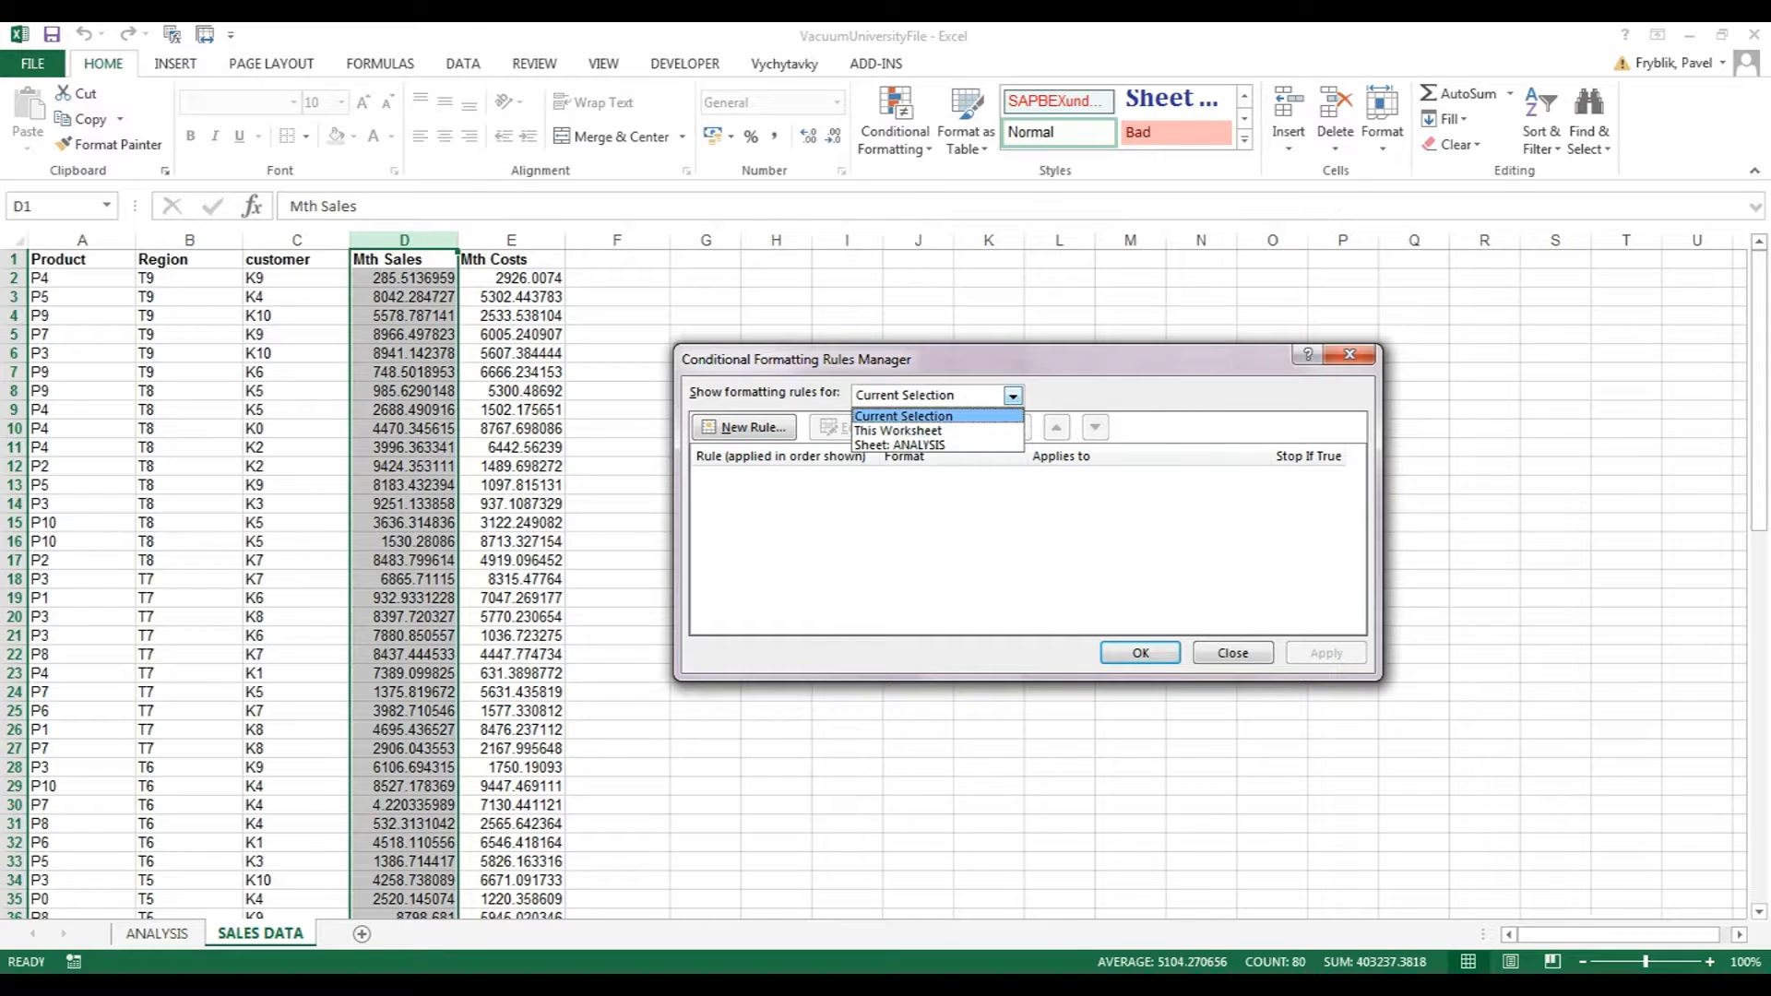
{"action": "left_click", "coordinate": [904, 416]}
Add a rule giving Mth Sales values greater than 1000 a green fill.
{"action": "left_click", "coordinate": [744, 427]}
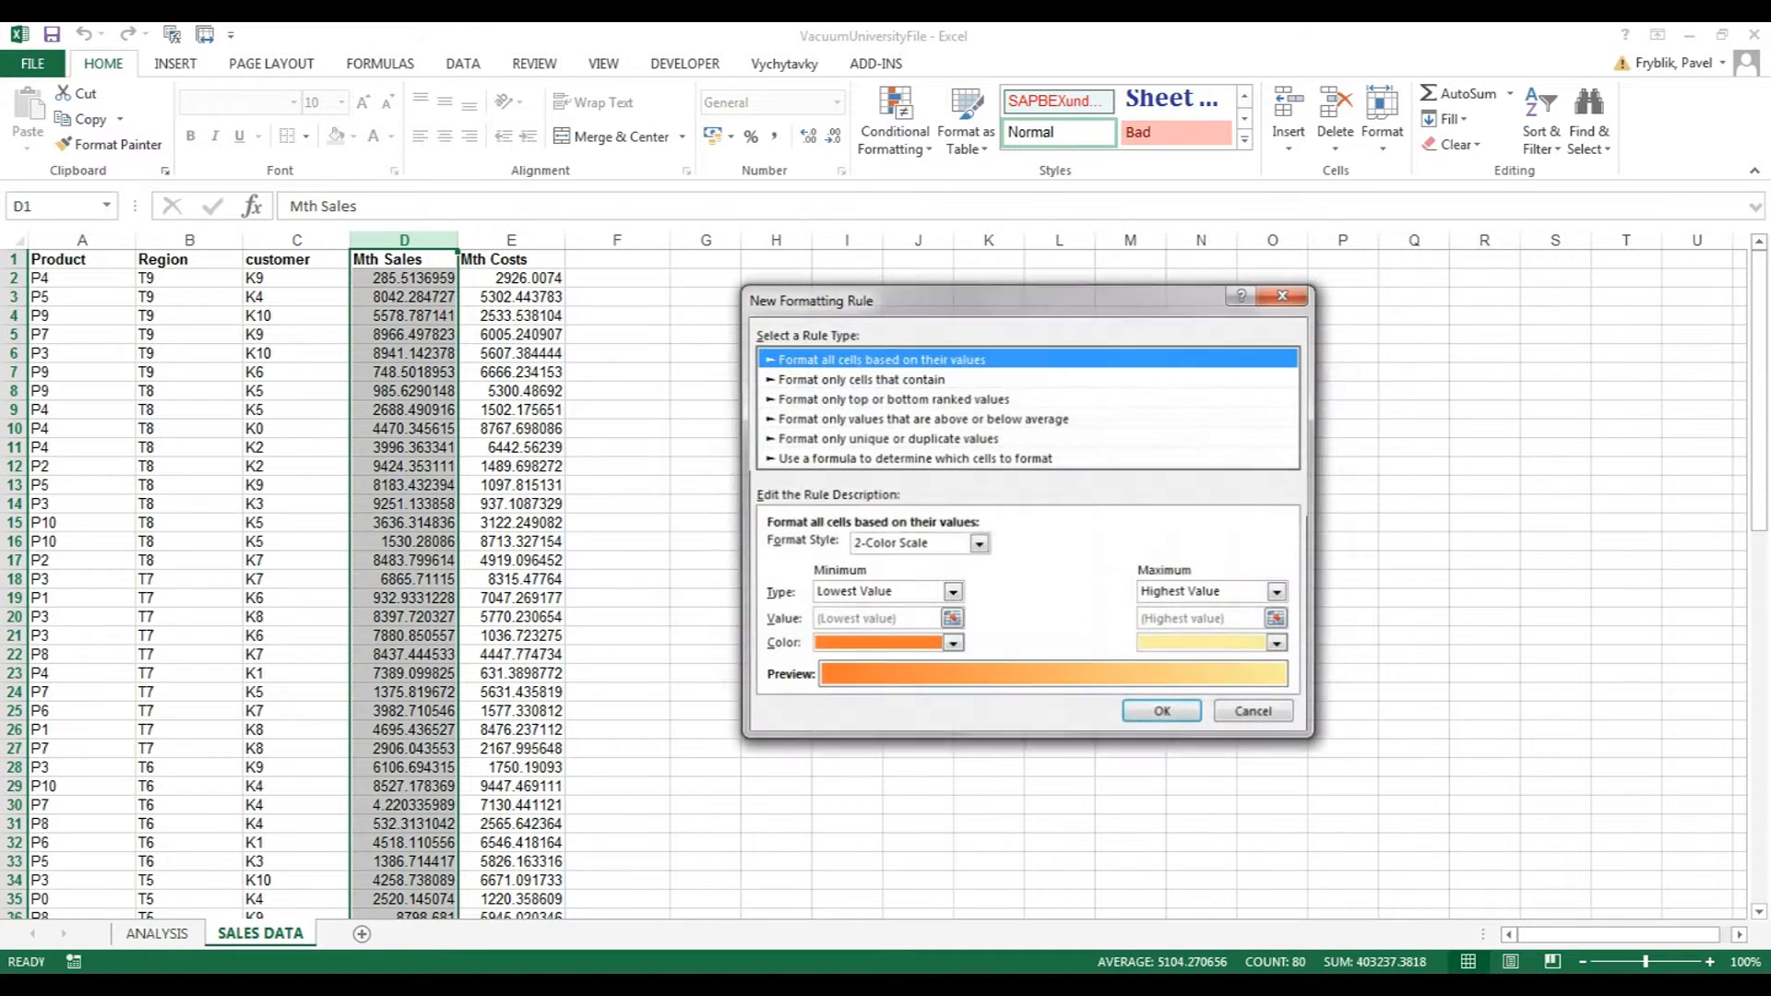
{"action": "left_click", "coordinate": [859, 379]}
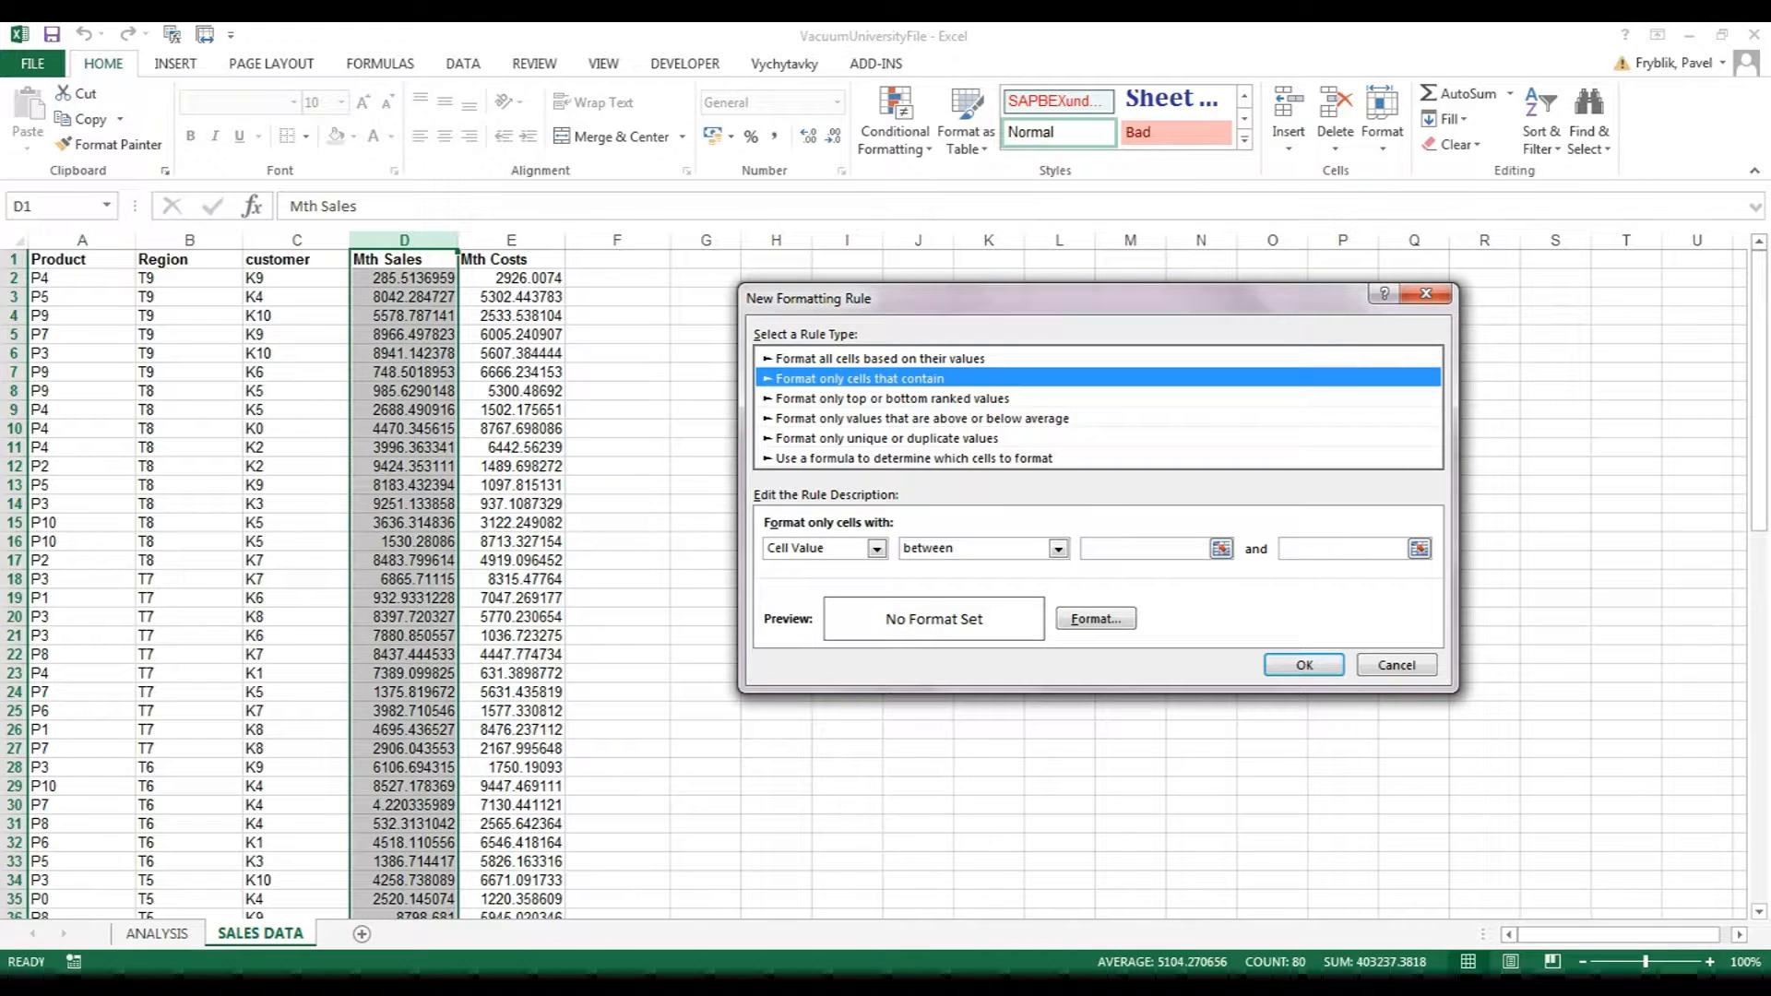
{"action": "left_click", "coordinate": [1058, 549]}
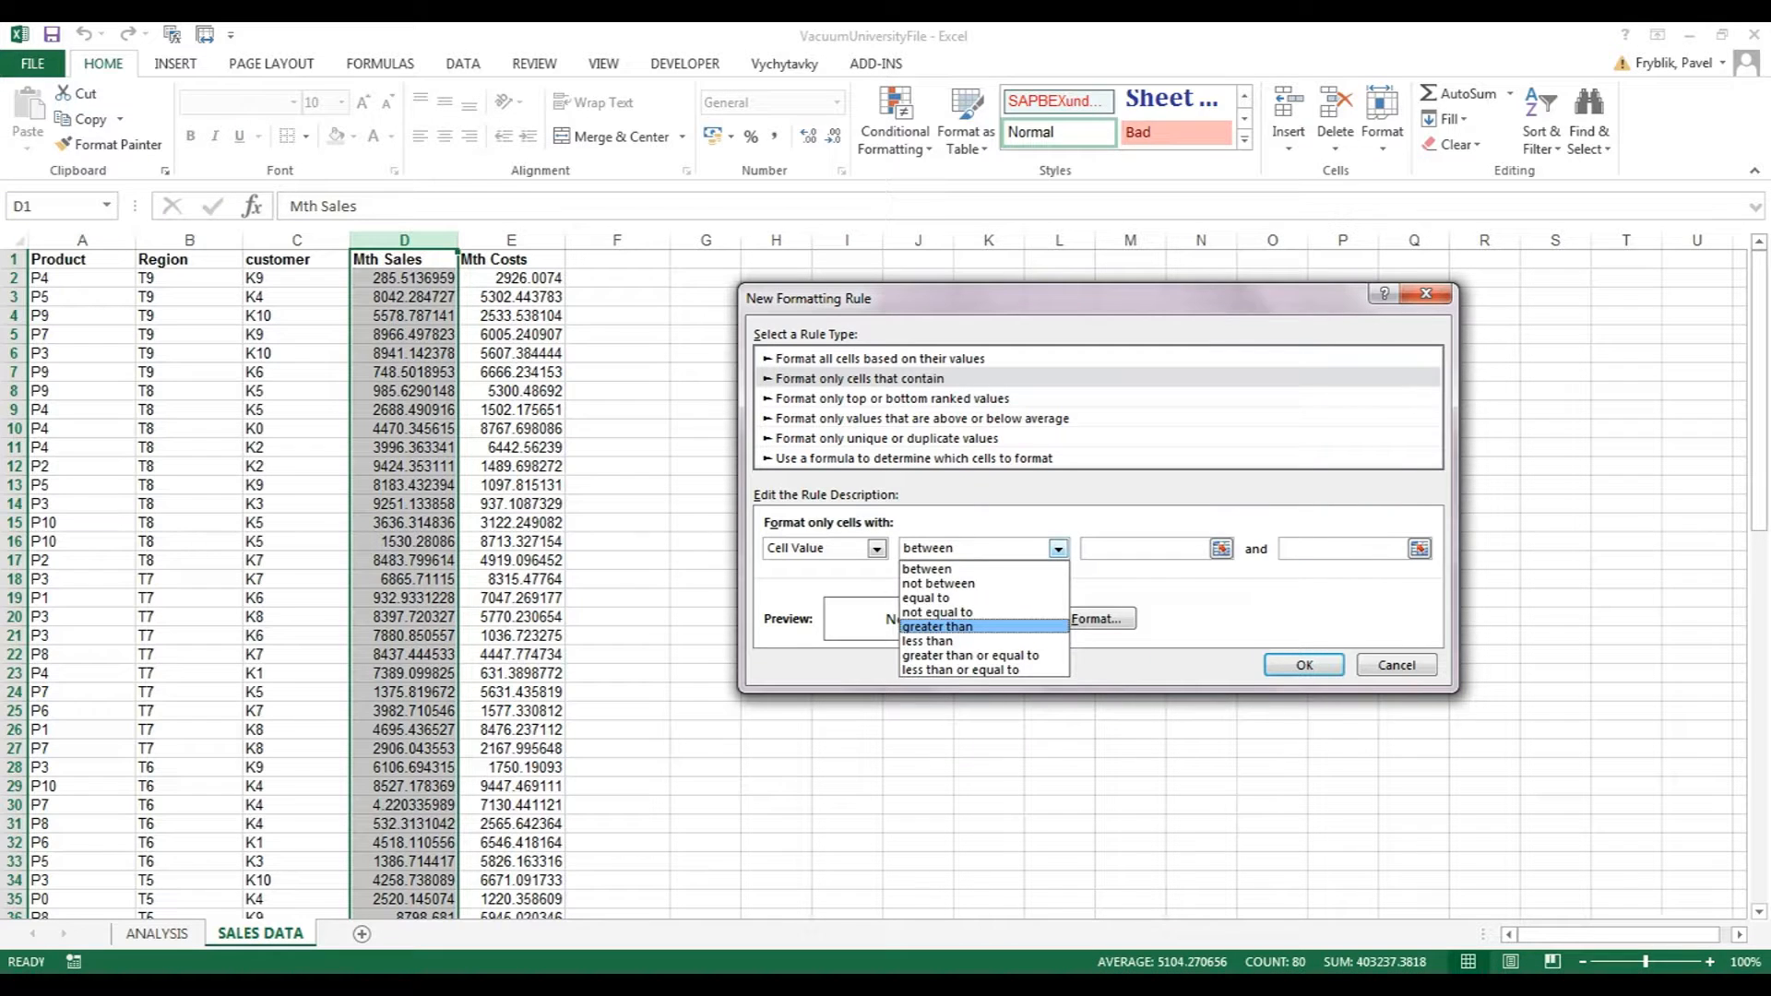
{"action": "left_click", "coordinate": [937, 626]}
{"action": "type", "text": "1000"}
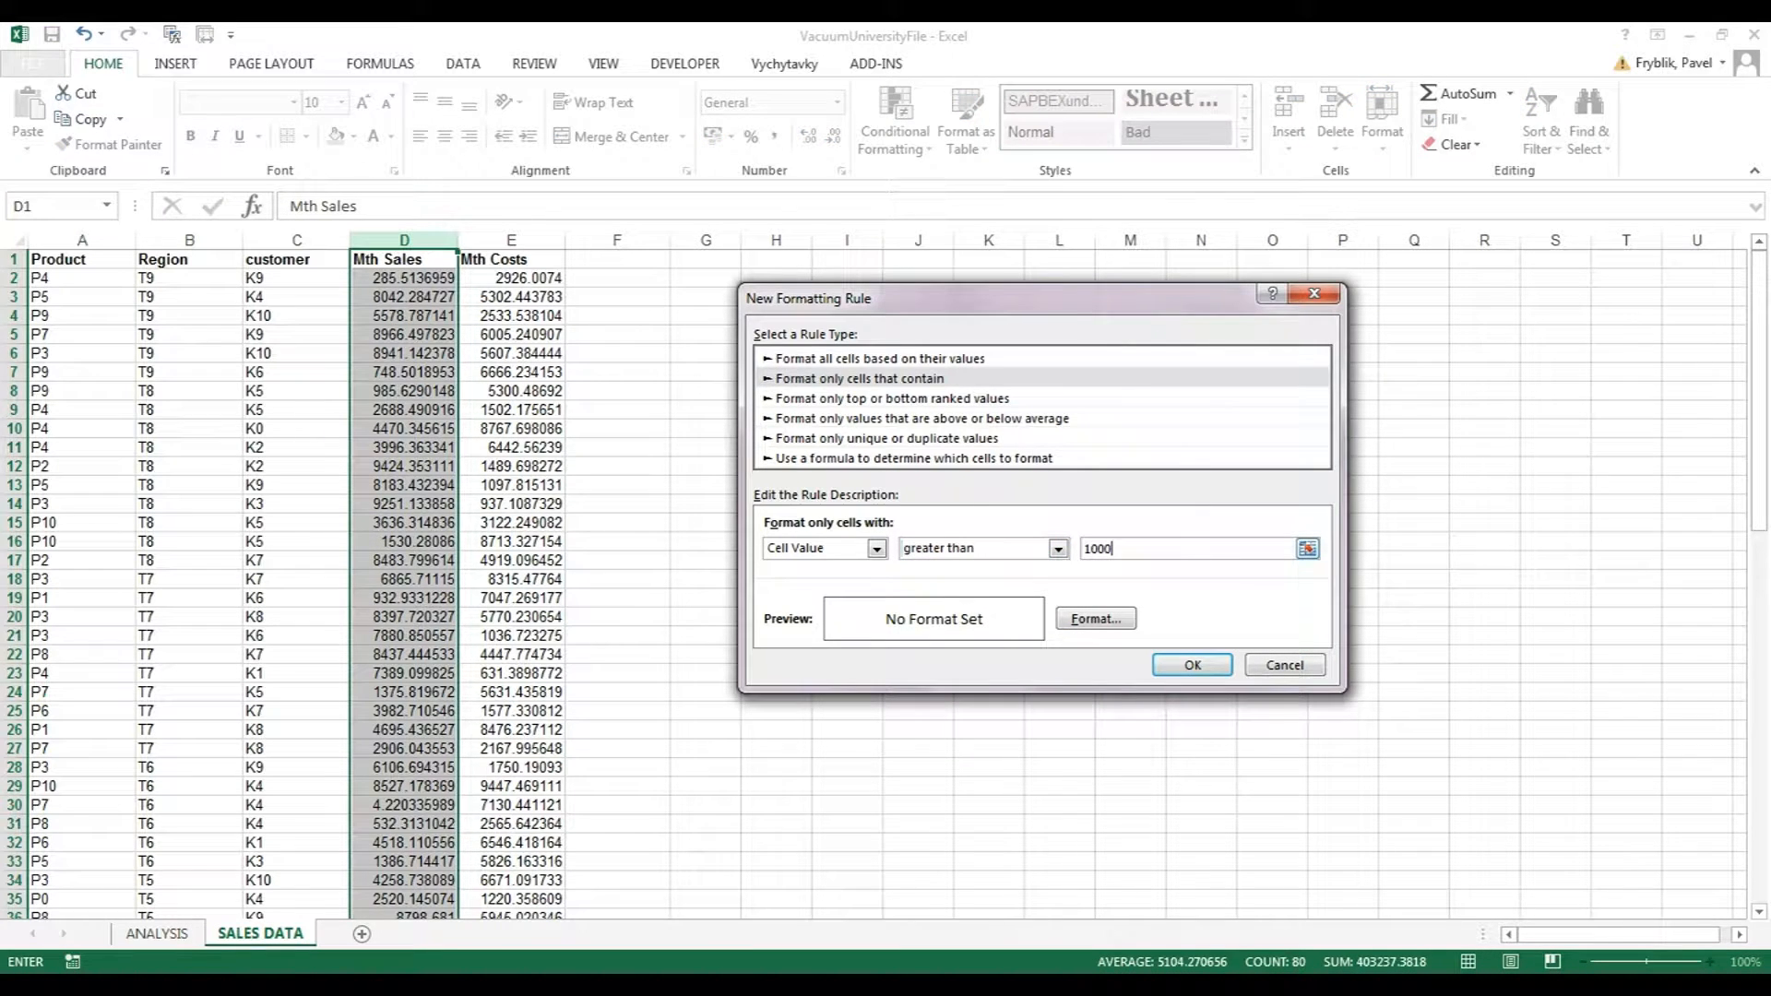
{"action": "left_click", "coordinate": [1096, 619]}
{"action": "left_click", "coordinate": [959, 247]}
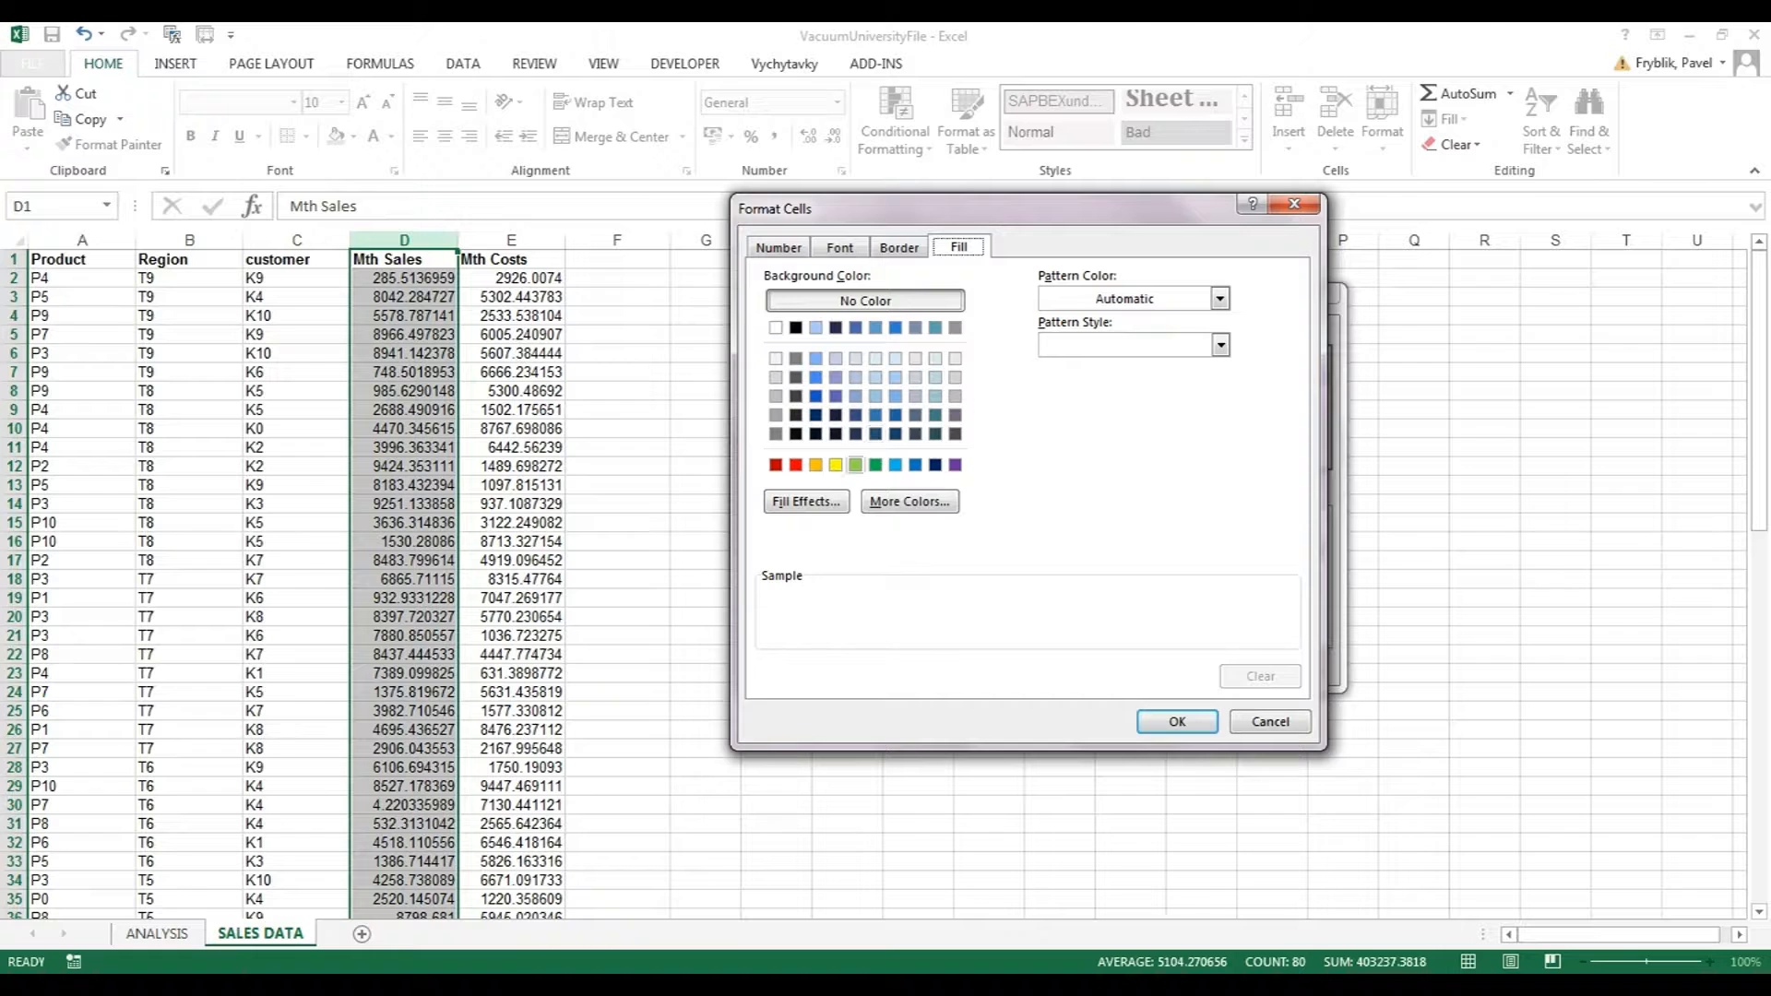
{"action": "left_click", "coordinate": [855, 464]}
{"action": "left_click", "coordinate": [1177, 721]}
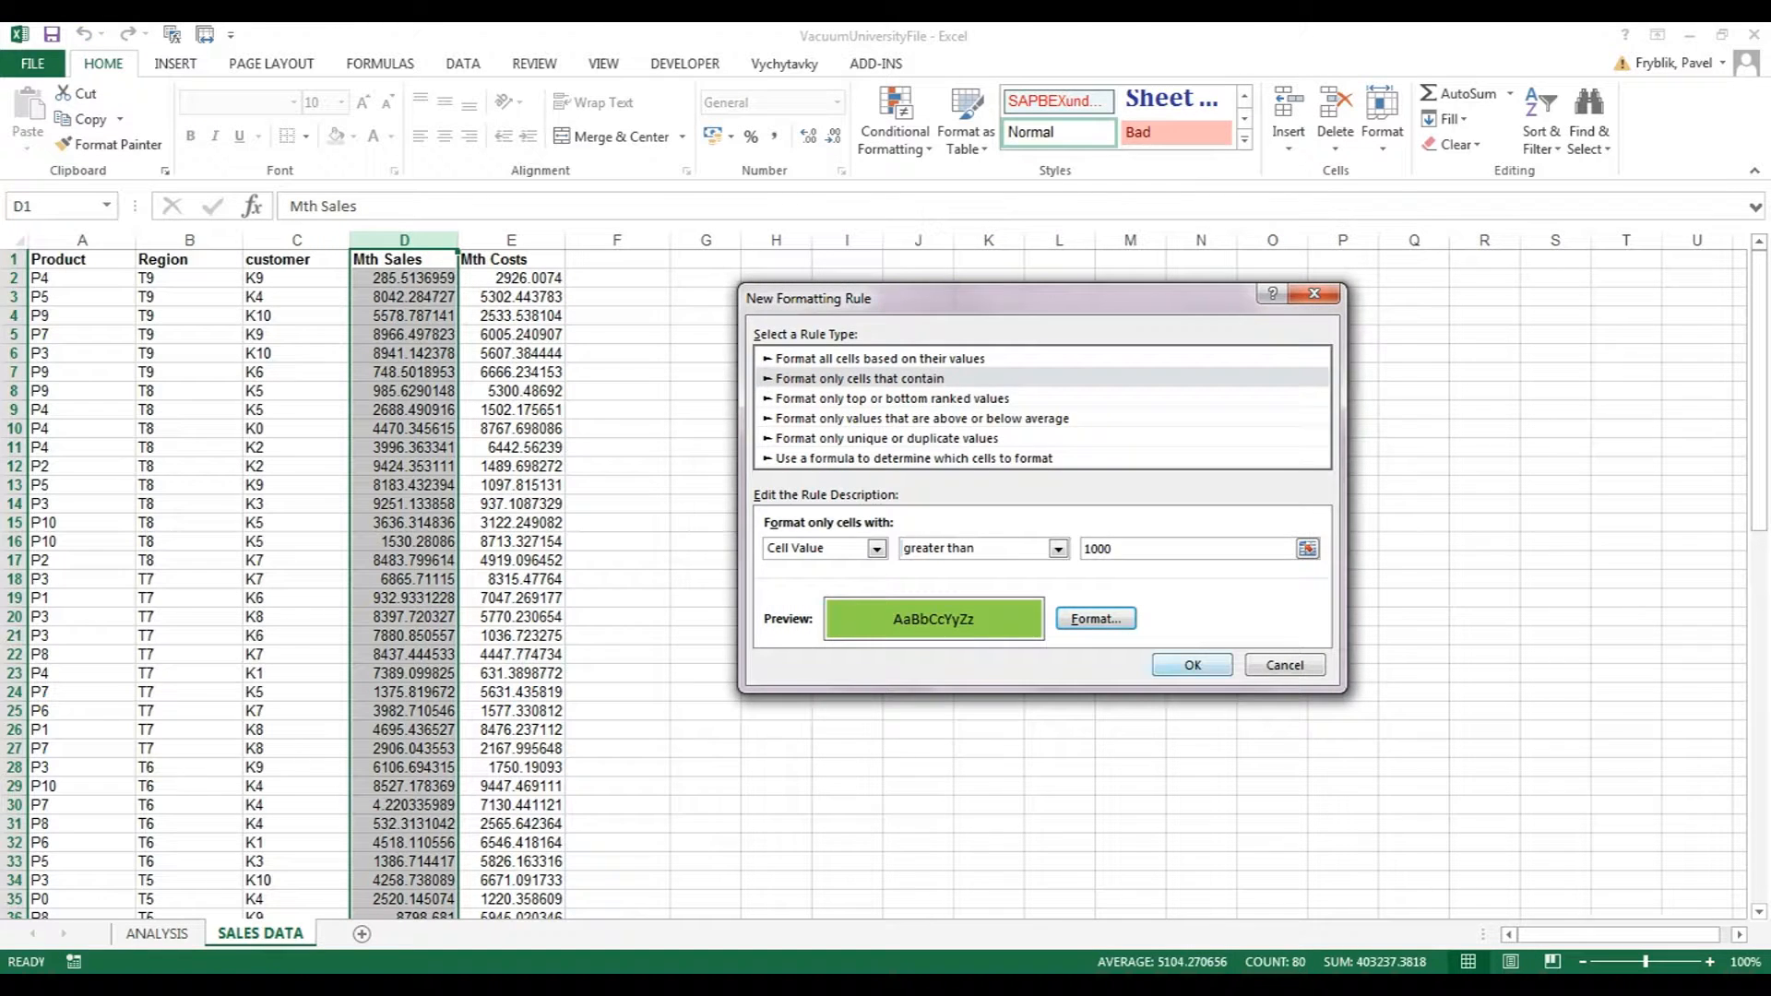
{"action": "left_click", "coordinate": [1181, 665]}
Add a rule giving values between 0 and 1000 a yellow fill.
{"action": "left_click", "coordinate": [744, 427]}
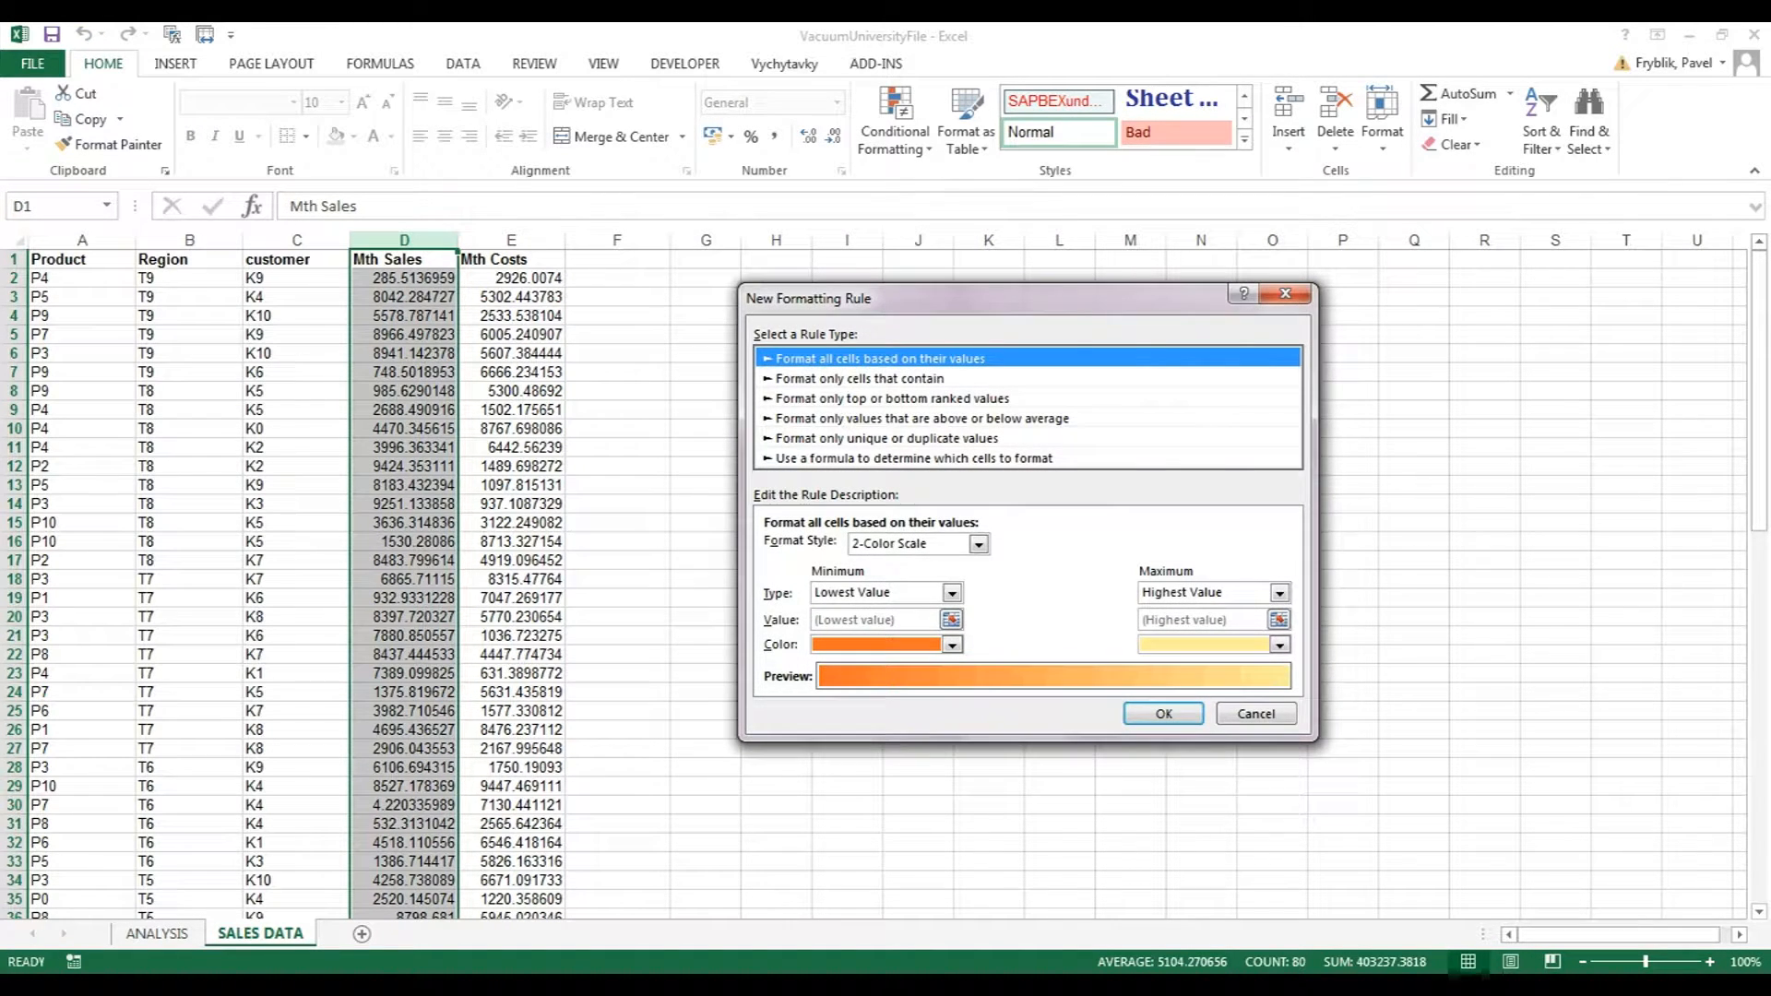
{"action": "left_click", "coordinate": [860, 380]}
{"action": "left_click", "coordinate": [1058, 549]}
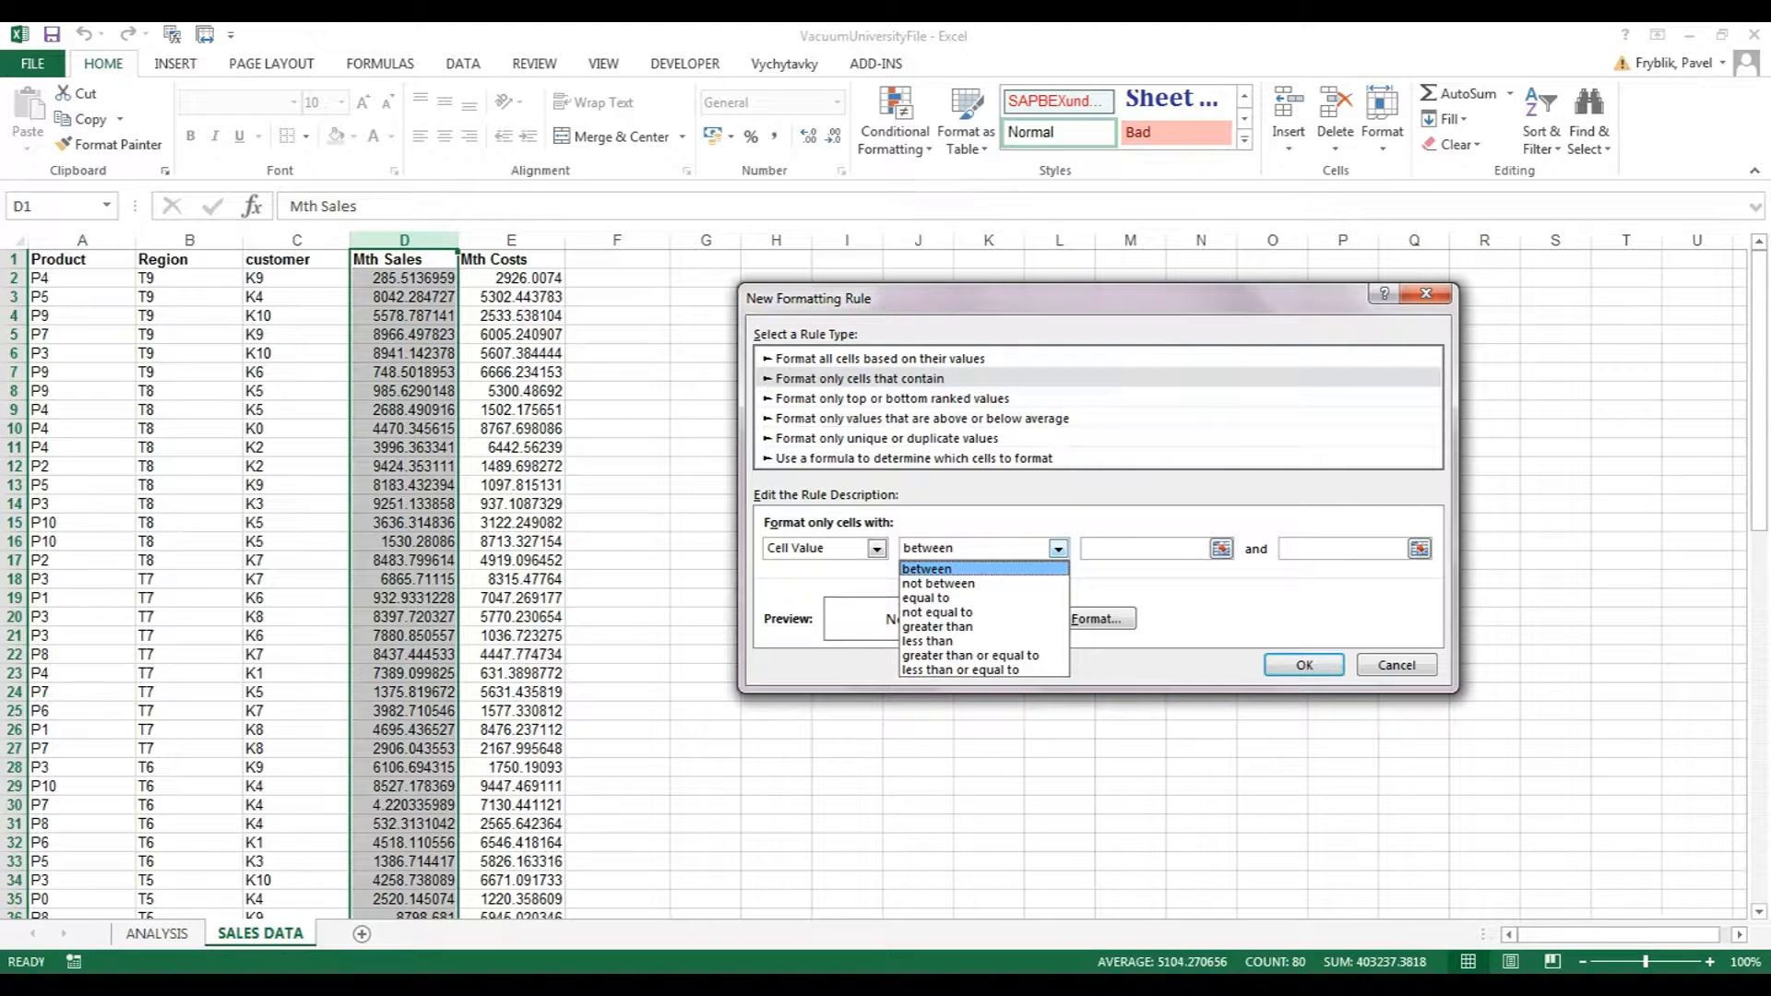
{"action": "left_click", "coordinate": [928, 569]}
{"action": "left_click", "coordinate": [1143, 549]}
{"action": "type", "text": "0"}
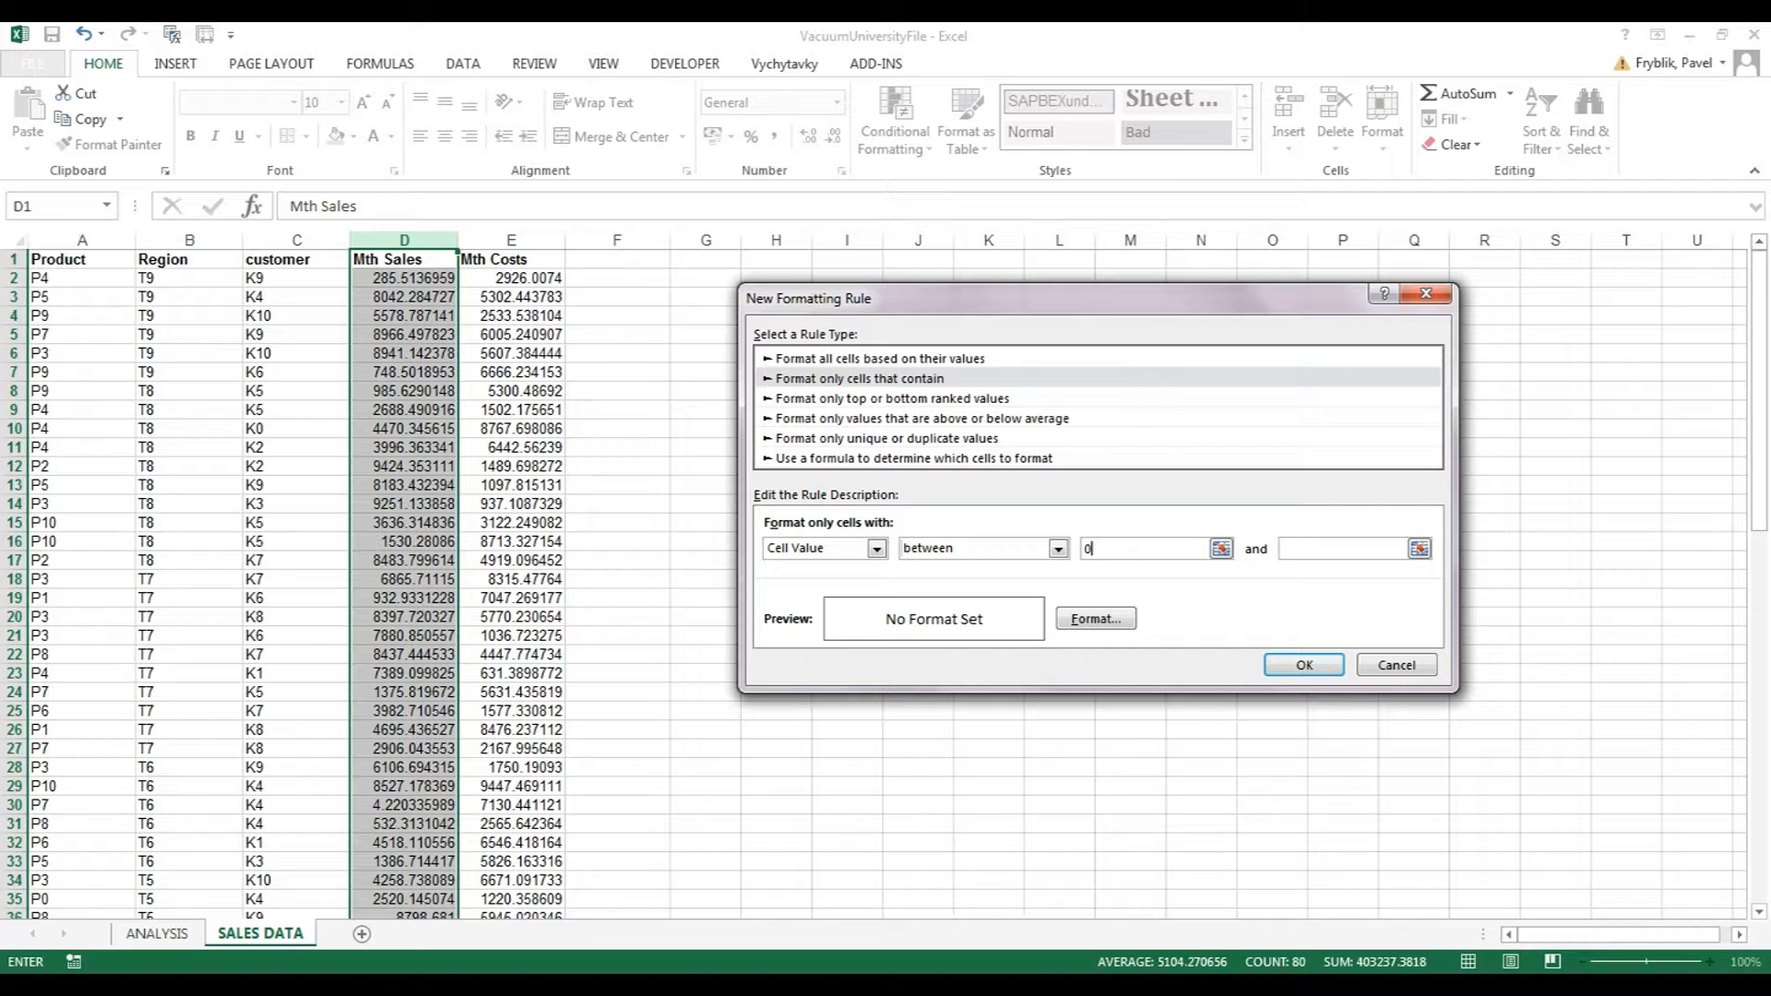
{"action": "key", "text": "Tab"}
{"action": "type", "text": "1000"}
{"action": "left_click", "coordinate": [1096, 618]}
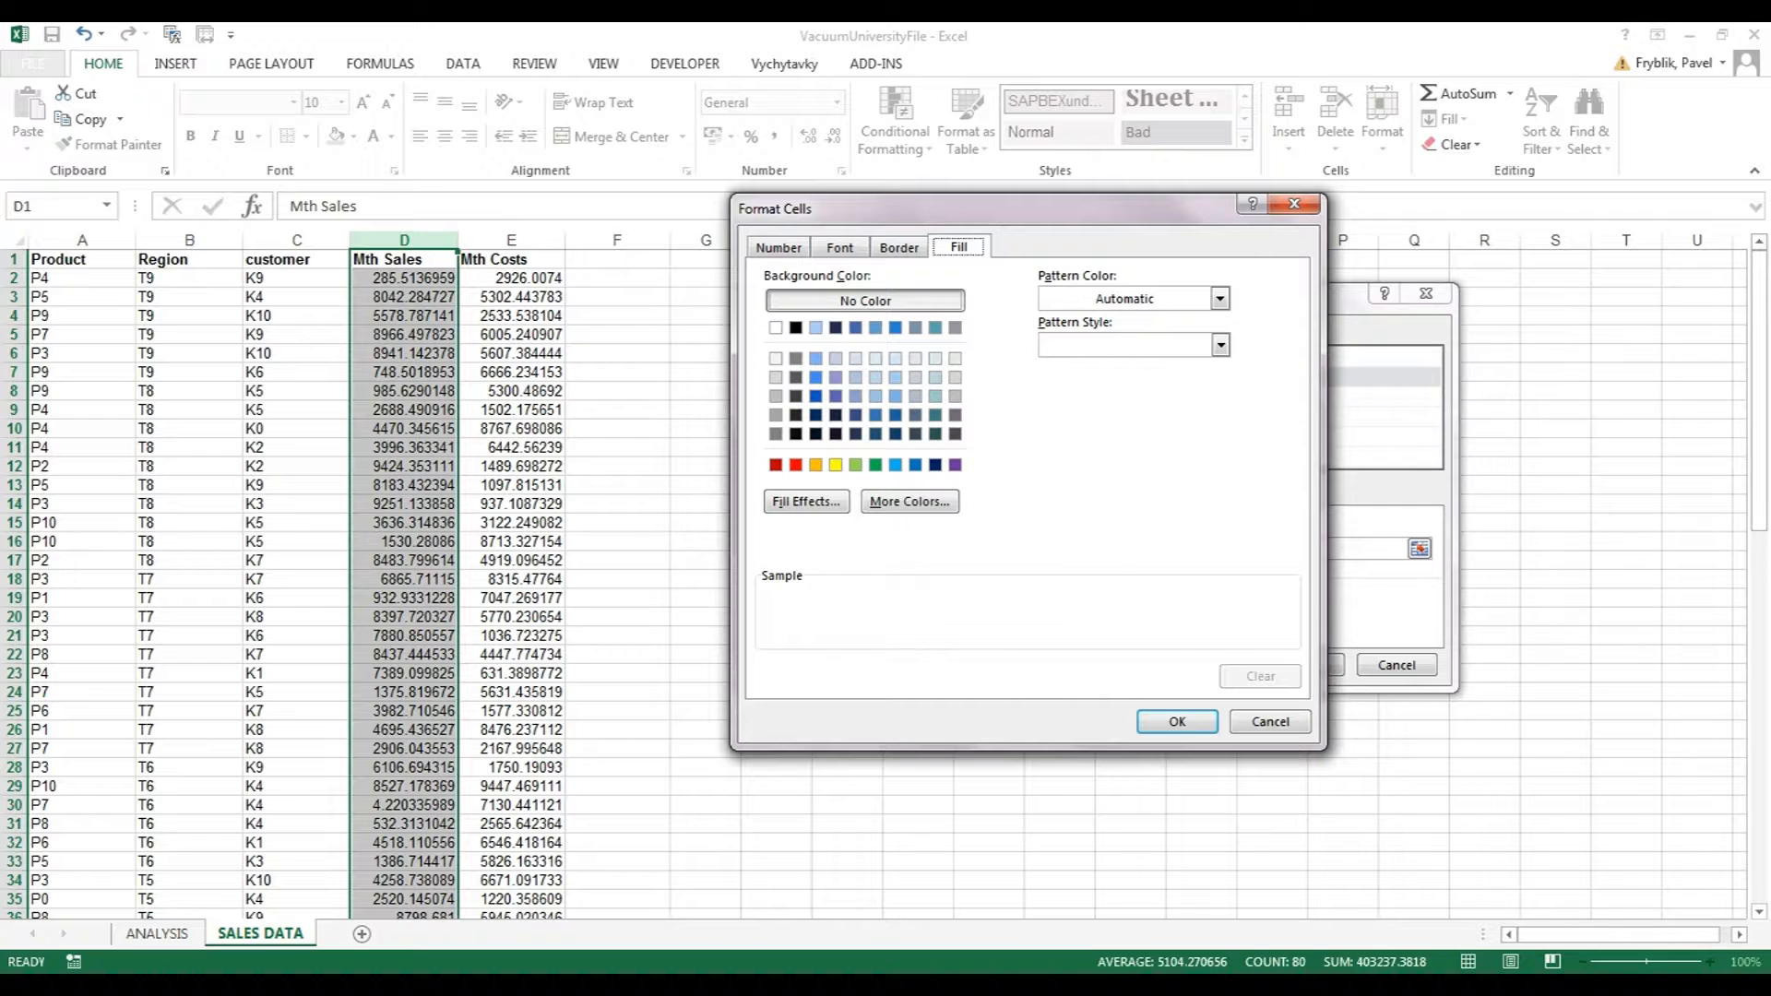
{"action": "left_click", "coordinate": [835, 464]}
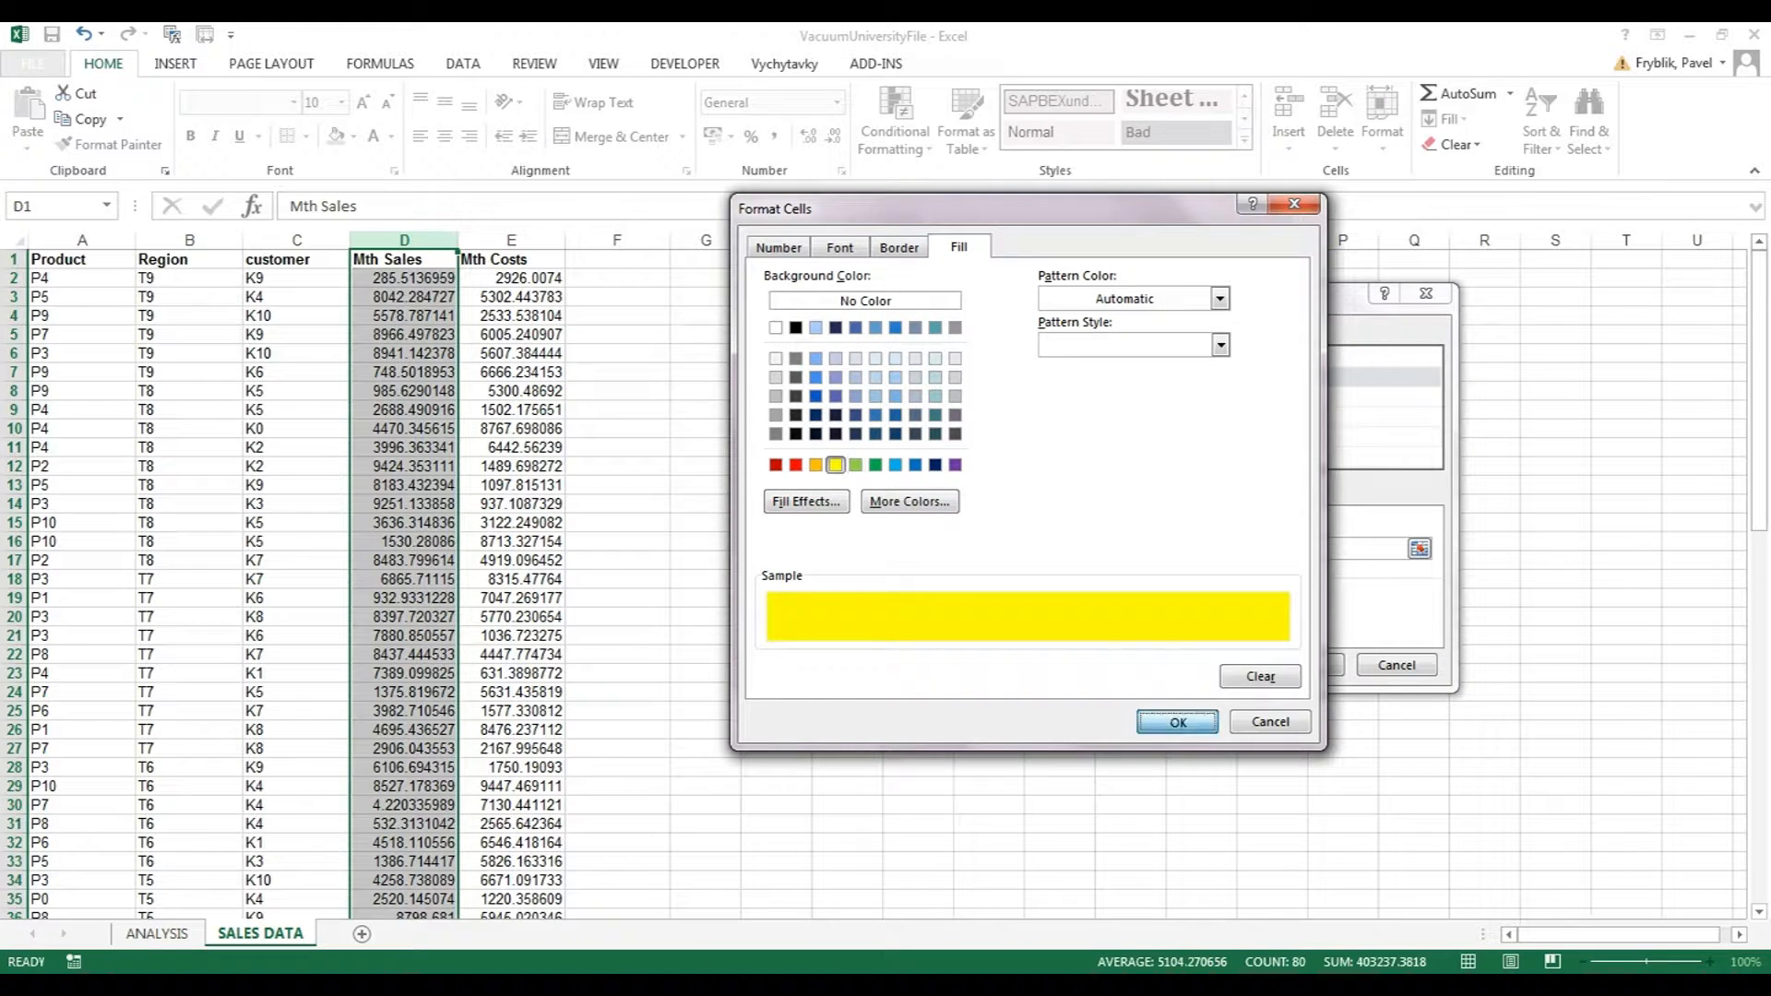
{"action": "left_click", "coordinate": [1178, 721]}
{"action": "left_click", "coordinate": [1303, 665]}
Add a rule giving values less than 0 a red fill.
{"action": "left_click", "coordinate": [744, 427]}
{"action": "left_click", "coordinate": [860, 379]}
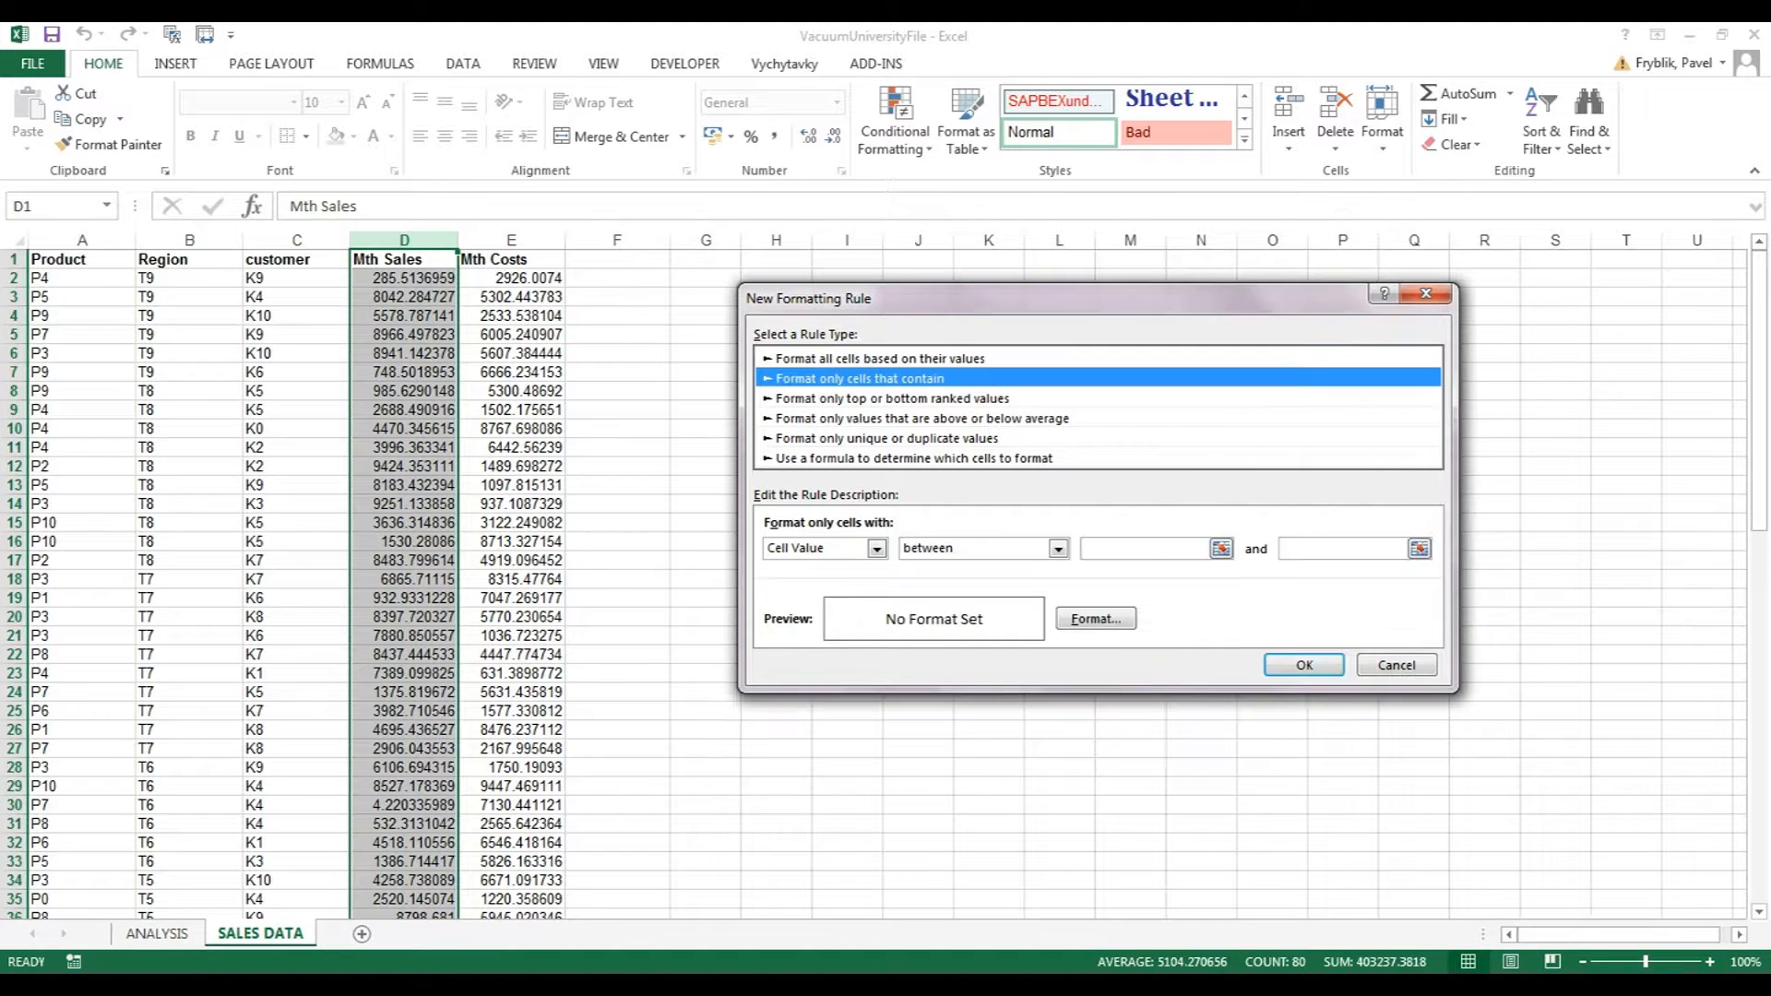
{"action": "left_click", "coordinate": [1058, 548]}
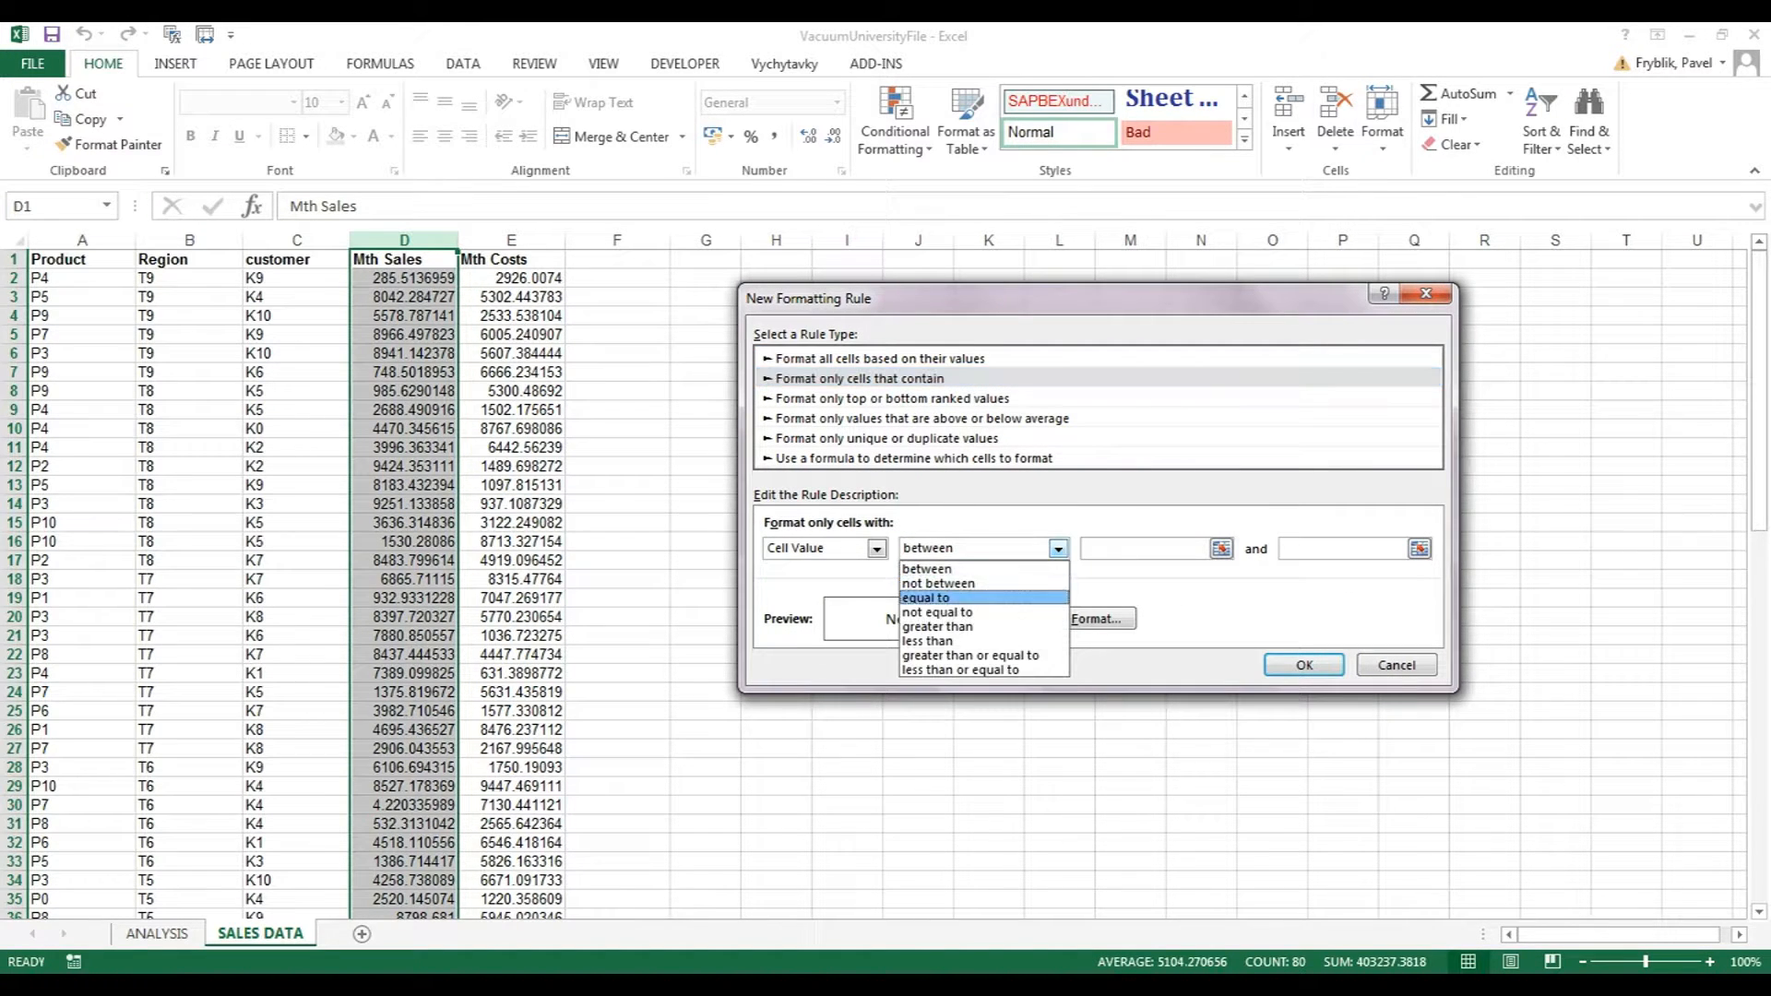
{"action": "left_click", "coordinate": [931, 640]}
{"action": "left_click", "coordinate": [1172, 548]}
{"action": "type", "text": "0"}
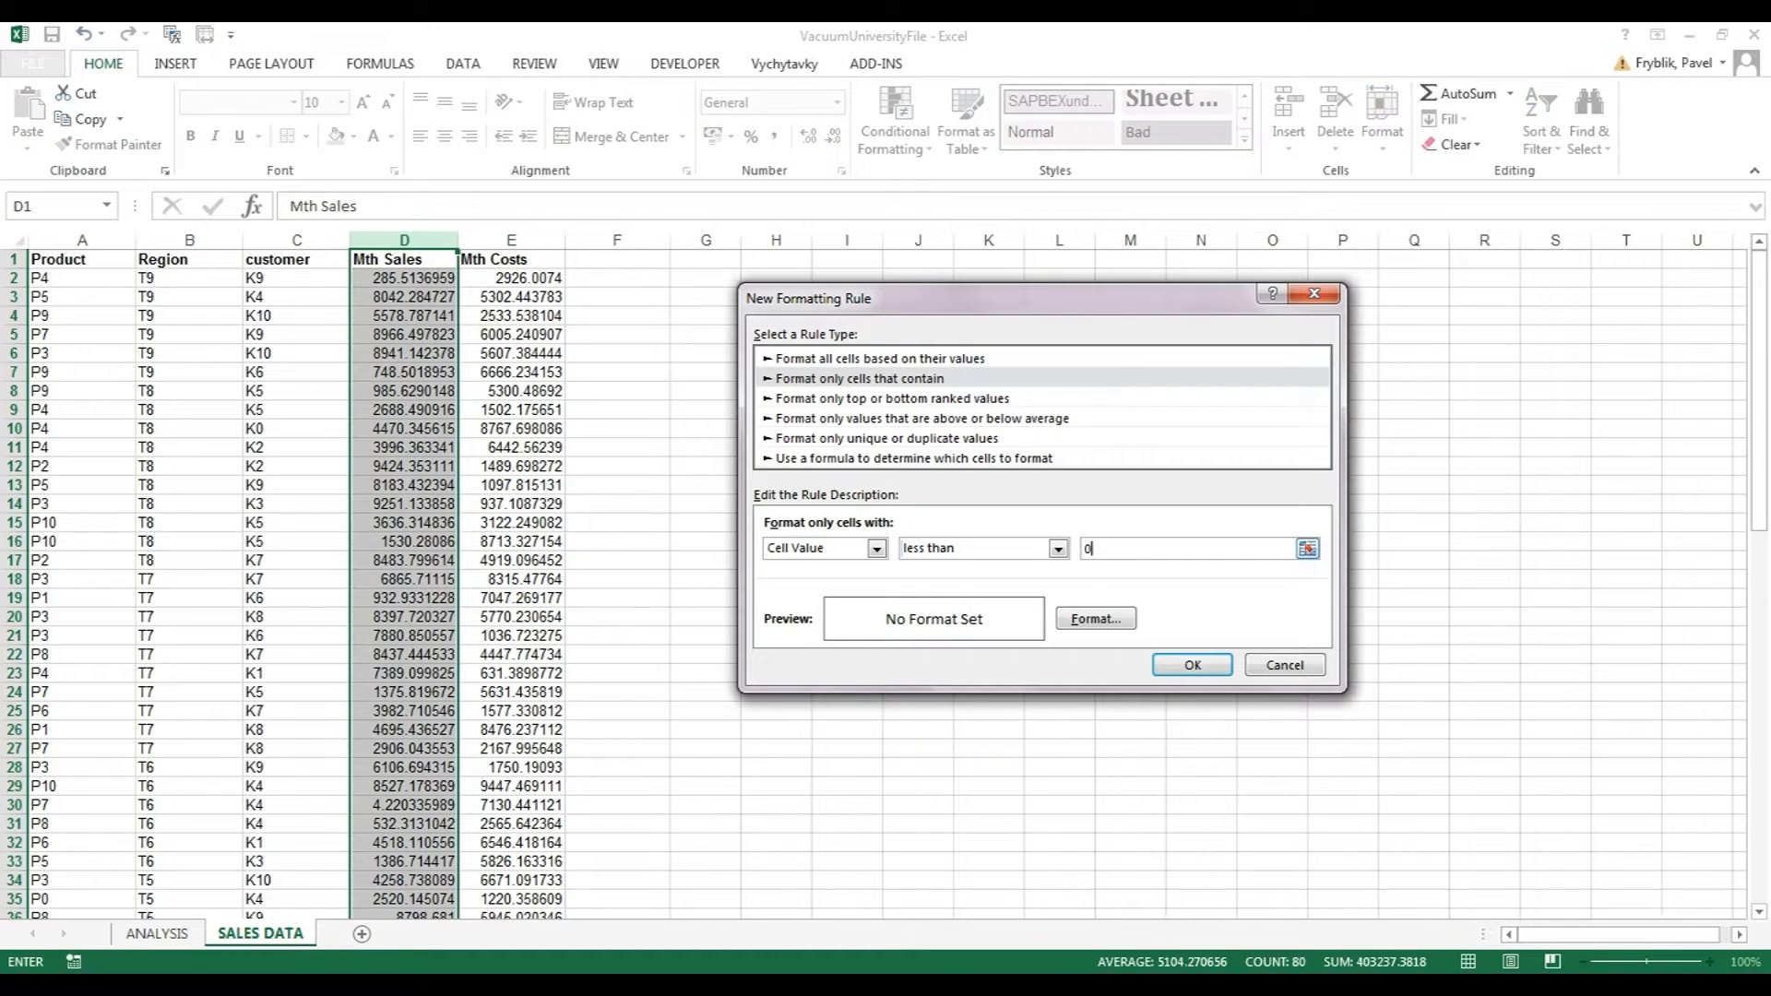
{"action": "left_click", "coordinate": [1096, 619]}
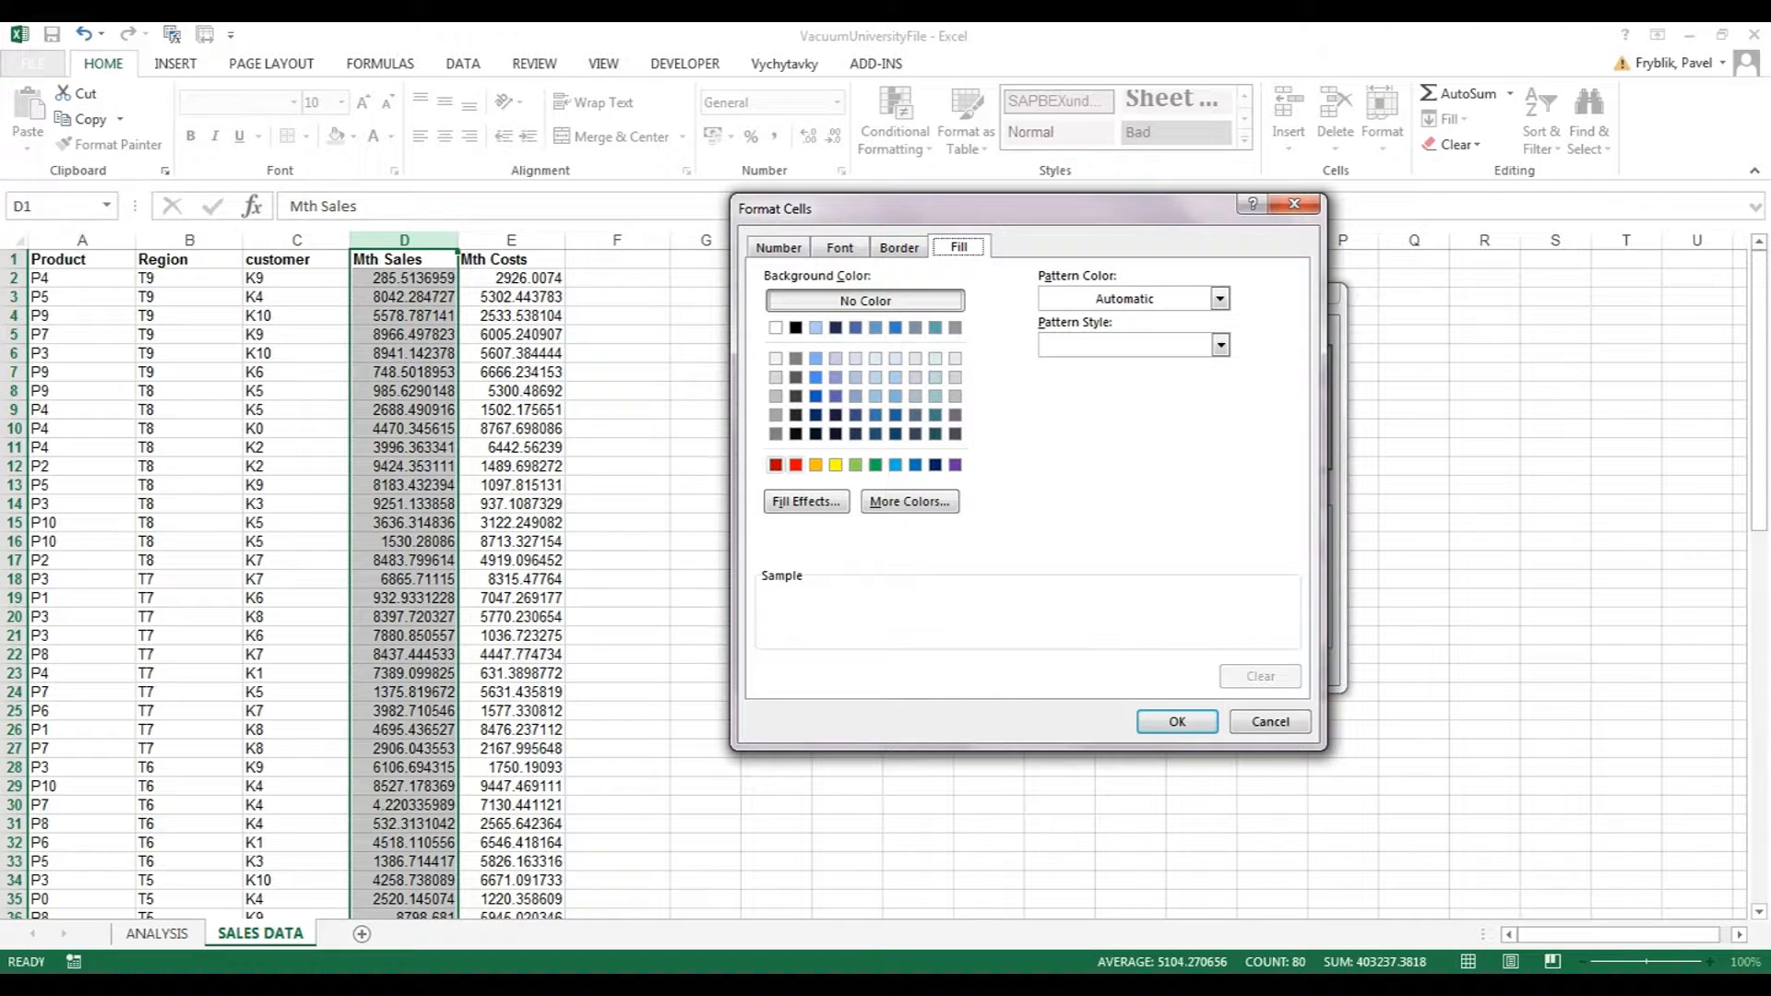
{"action": "left_click", "coordinate": [795, 464]}
{"action": "key", "text": "Return"}
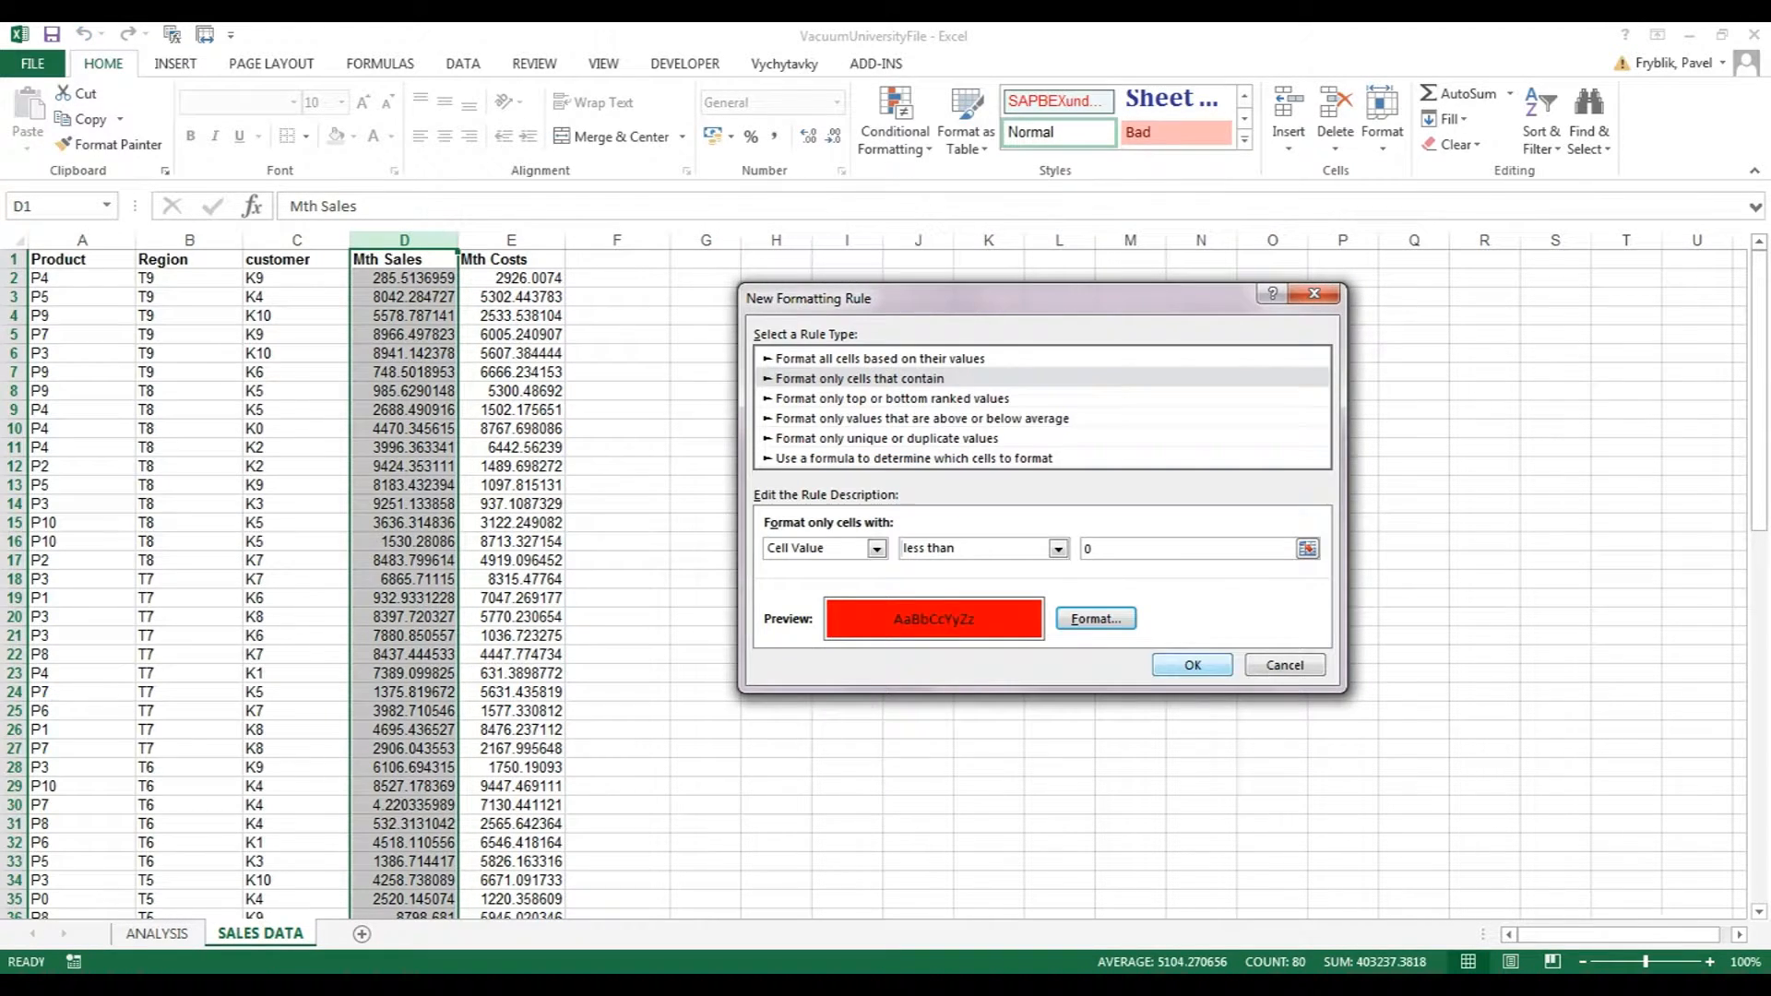
{"action": "key", "text": "Return"}
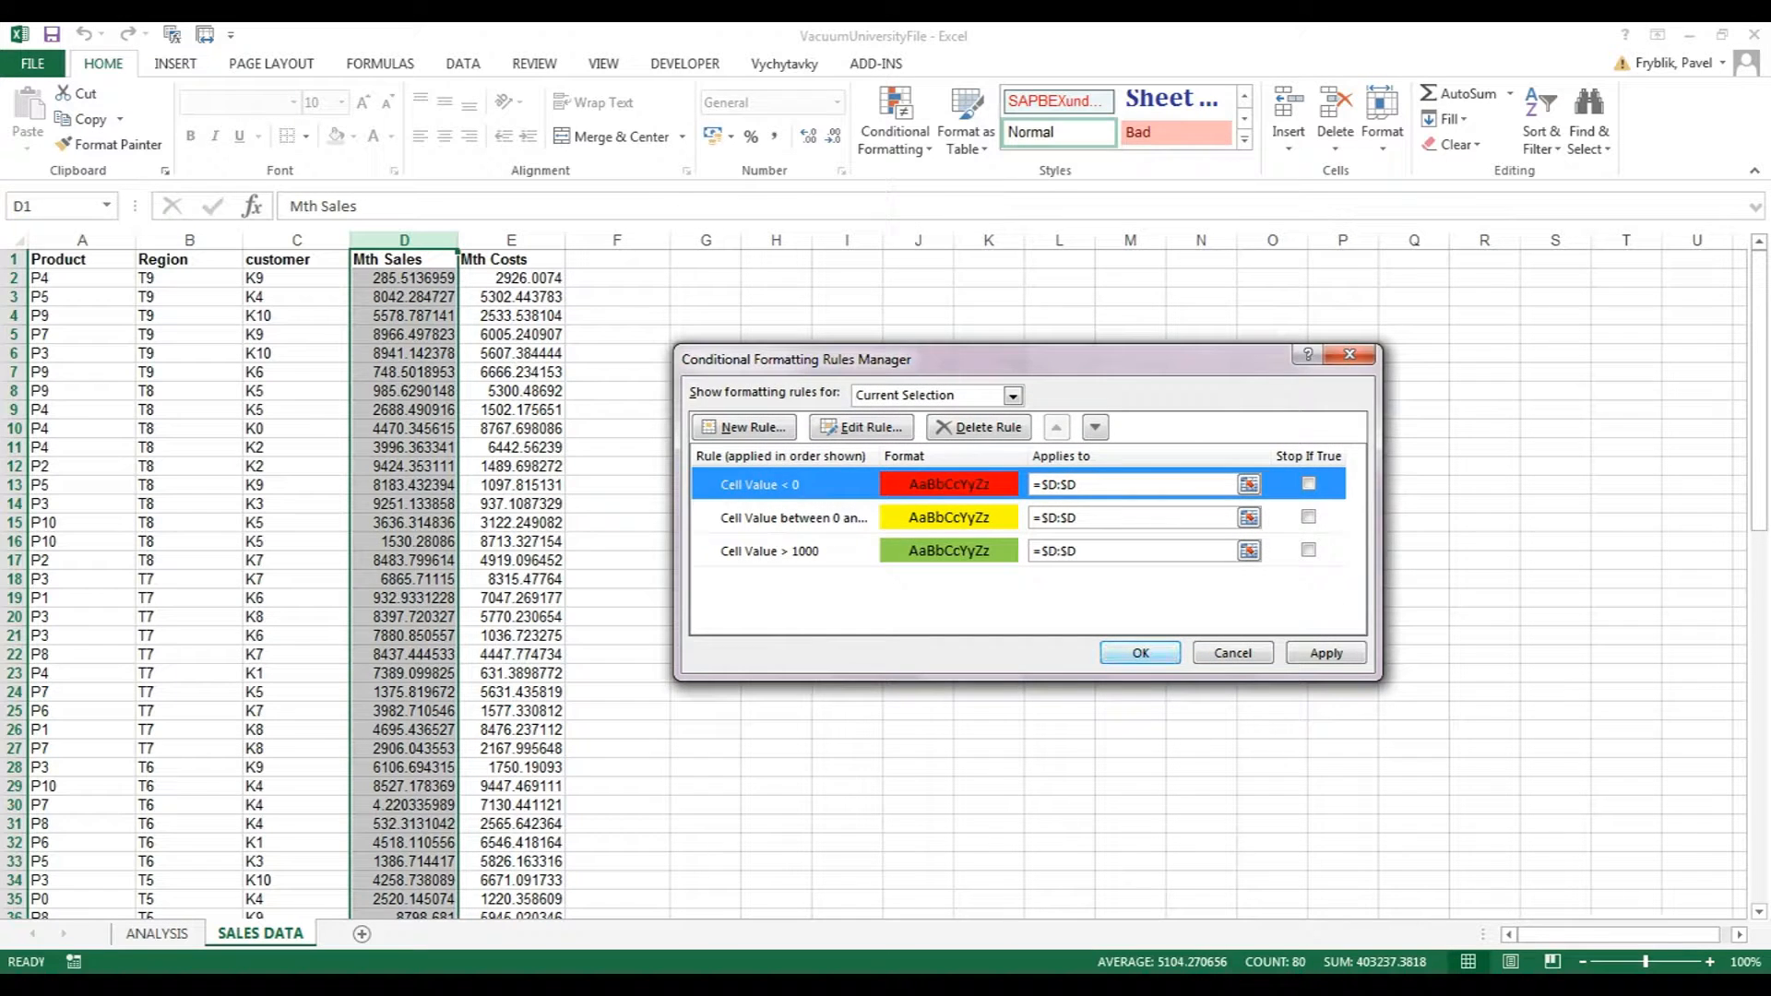
Apply the three Mth Sales colour rules and page through the column to check the data.
{"action": "left_click", "coordinate": [1141, 653]}
{"action": "left_click", "coordinate": [776, 466]}
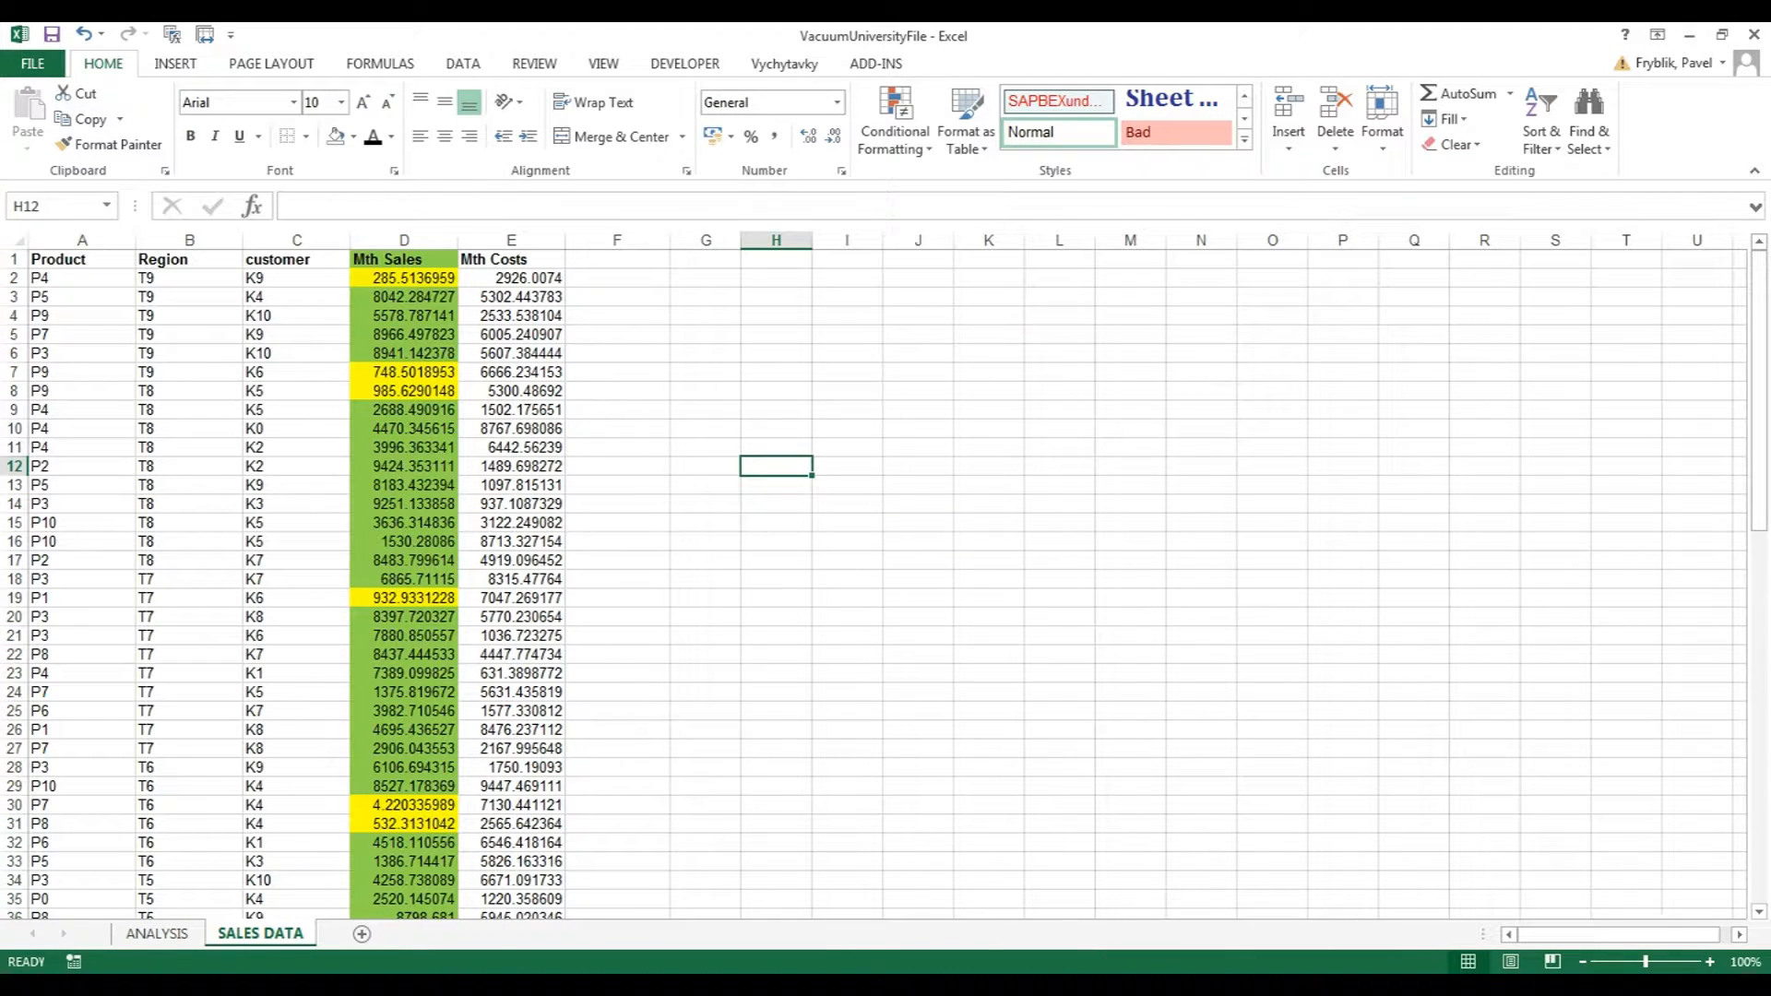
{"action": "left_click_drag", "start_coordinate": [776, 466], "coordinate": [498, 316]}
{"action": "left_click", "coordinate": [404, 260]}
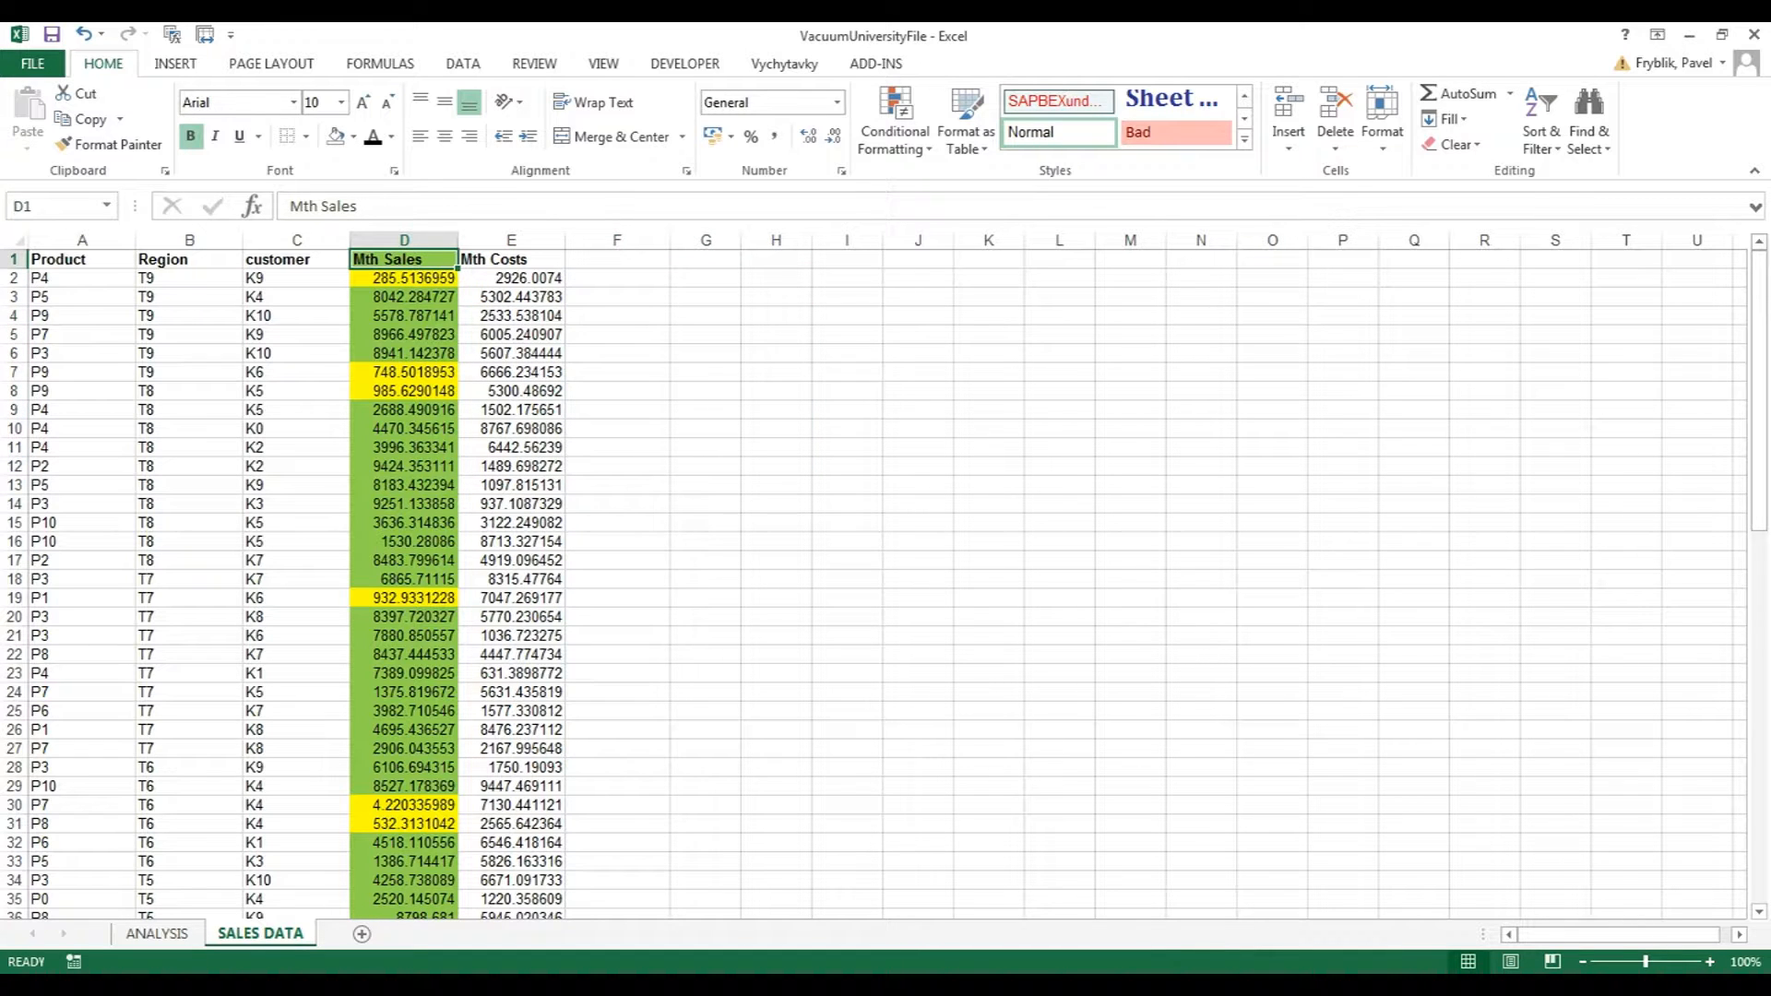
{"action": "key", "text": "Page_Down"}
{"action": "key", "text": "Page_Down"}
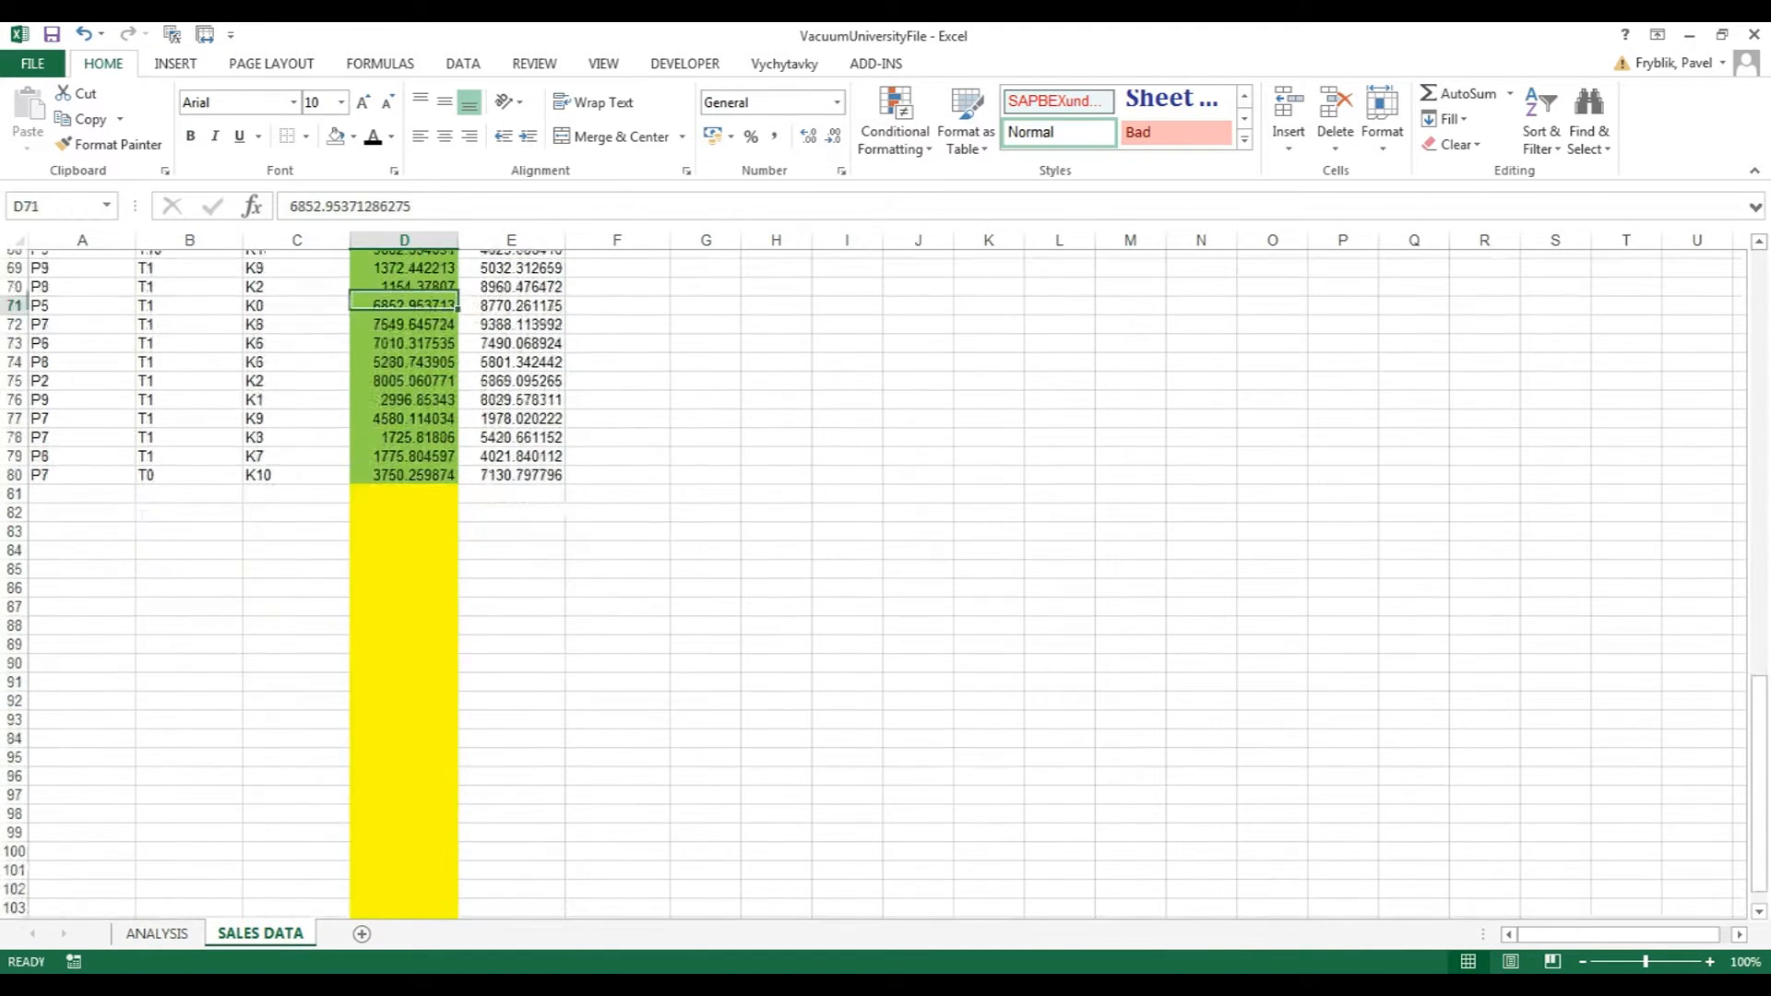
{"action": "key", "text": "Page_Up"}
{"action": "key", "text": "Page_Up"}
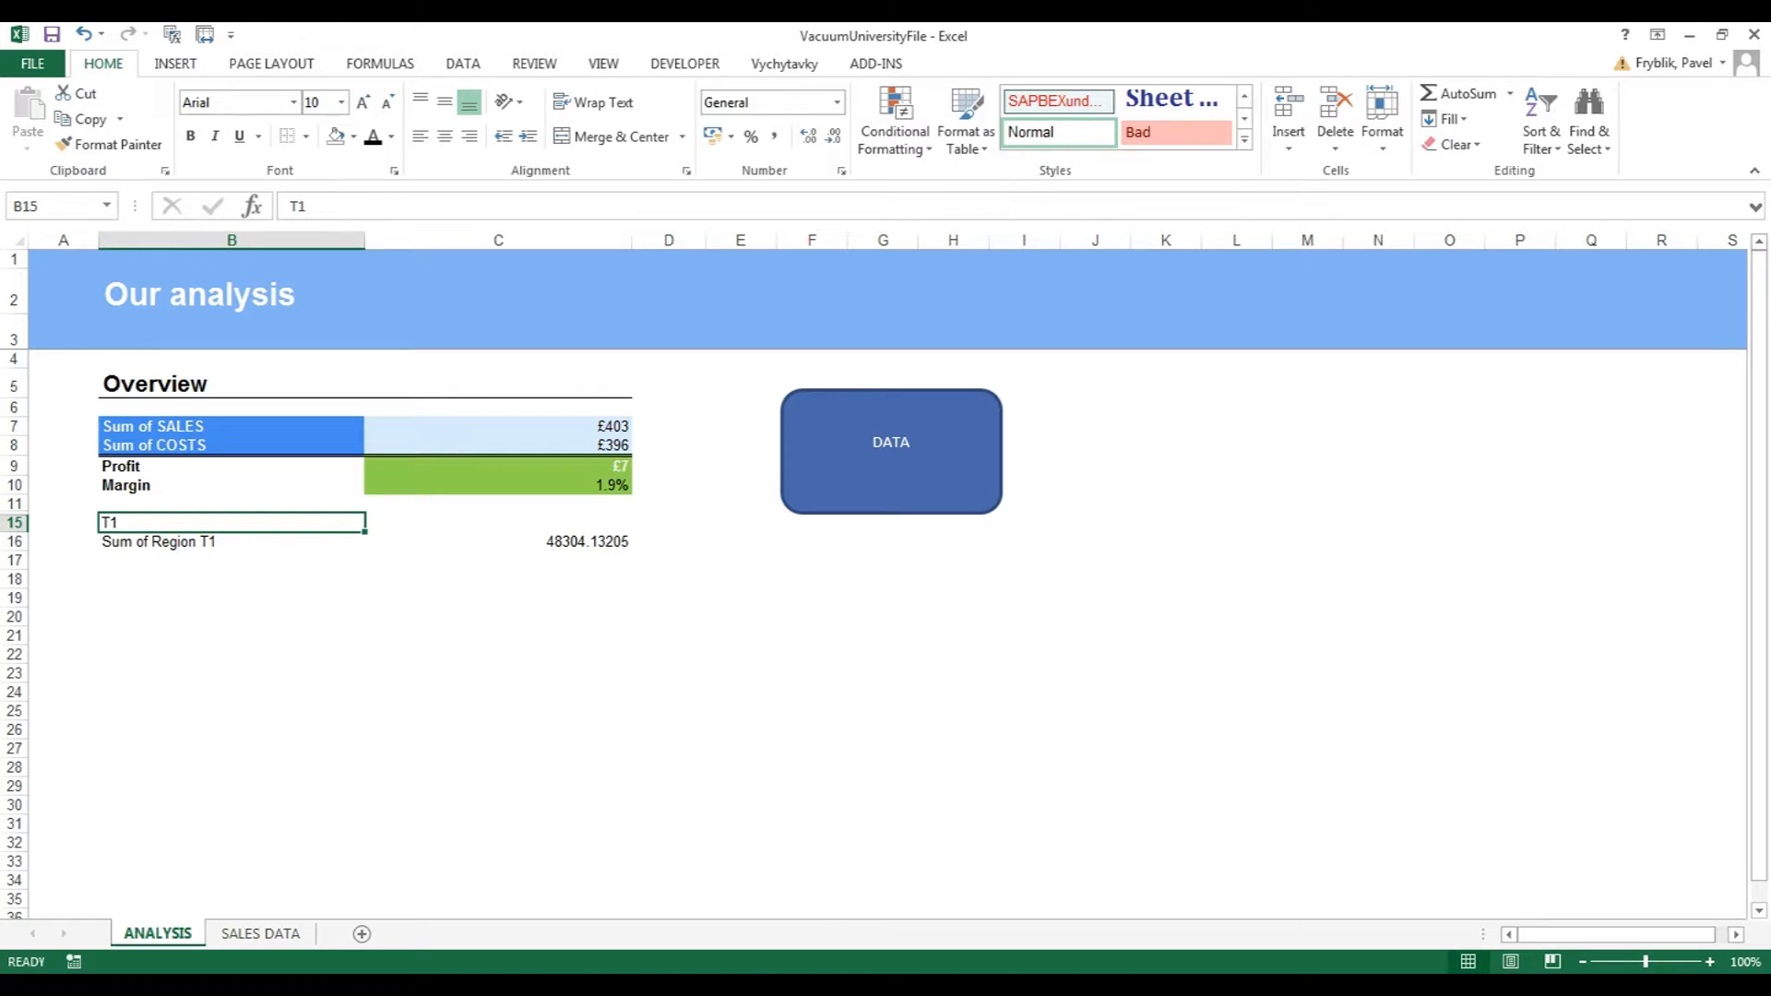
Name cell B15 RegionName via the Name Box.
{"action": "key", "text": "alt+m"}
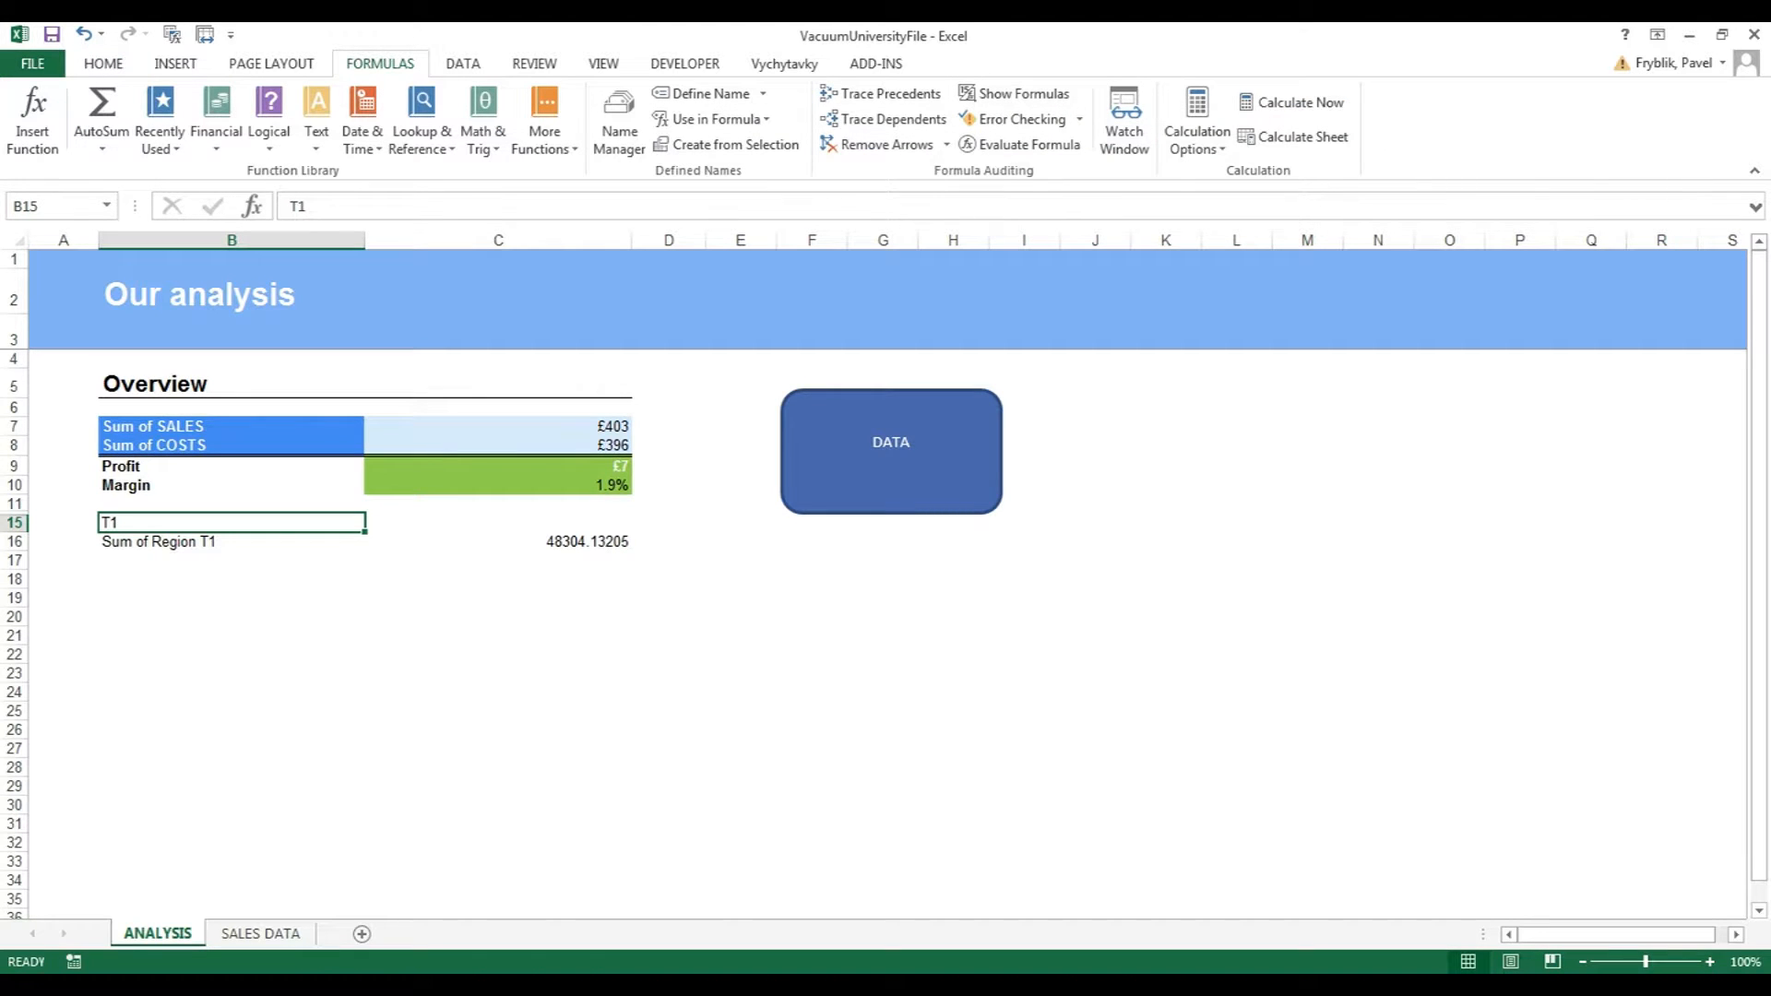
{"action": "left_click", "coordinate": [33, 205]}
{"action": "type", "text": "Re"}
{"action": "type", "text": "gionName"}
{"action": "key", "text": "Return"}
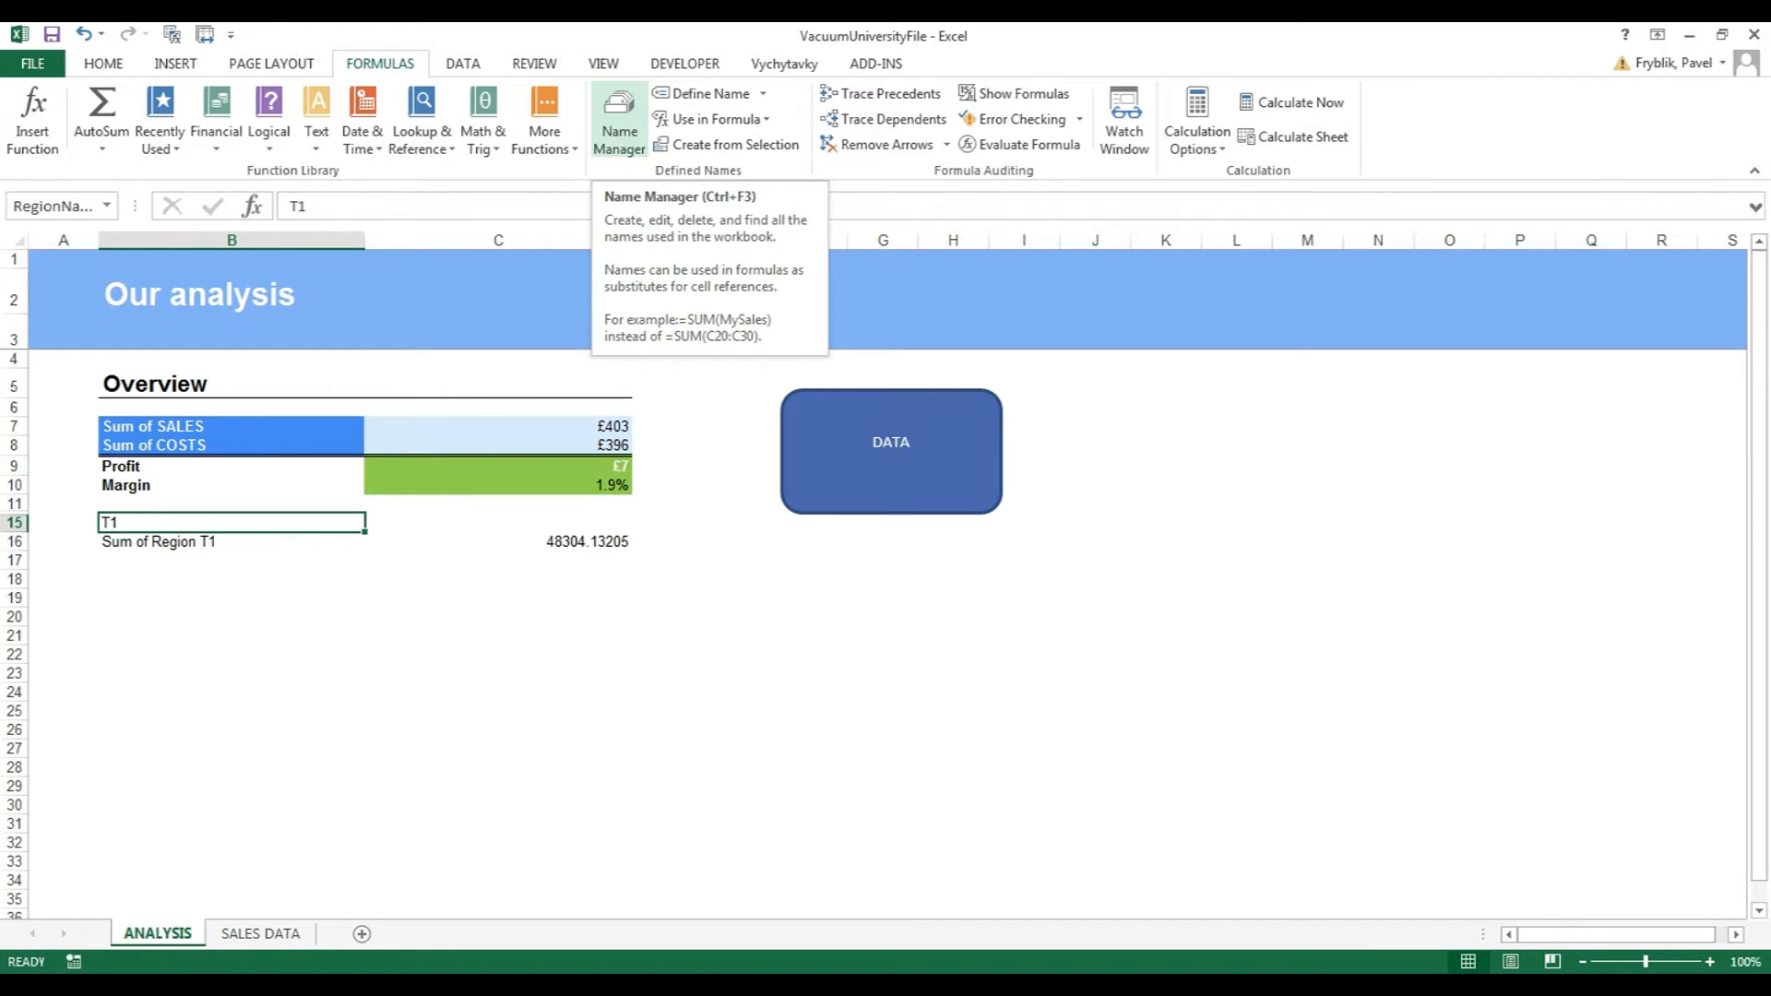
Verify in Name Manager that RegionName refers to ANALYSIS!$B$15.
{"action": "left_click", "coordinate": [619, 118]}
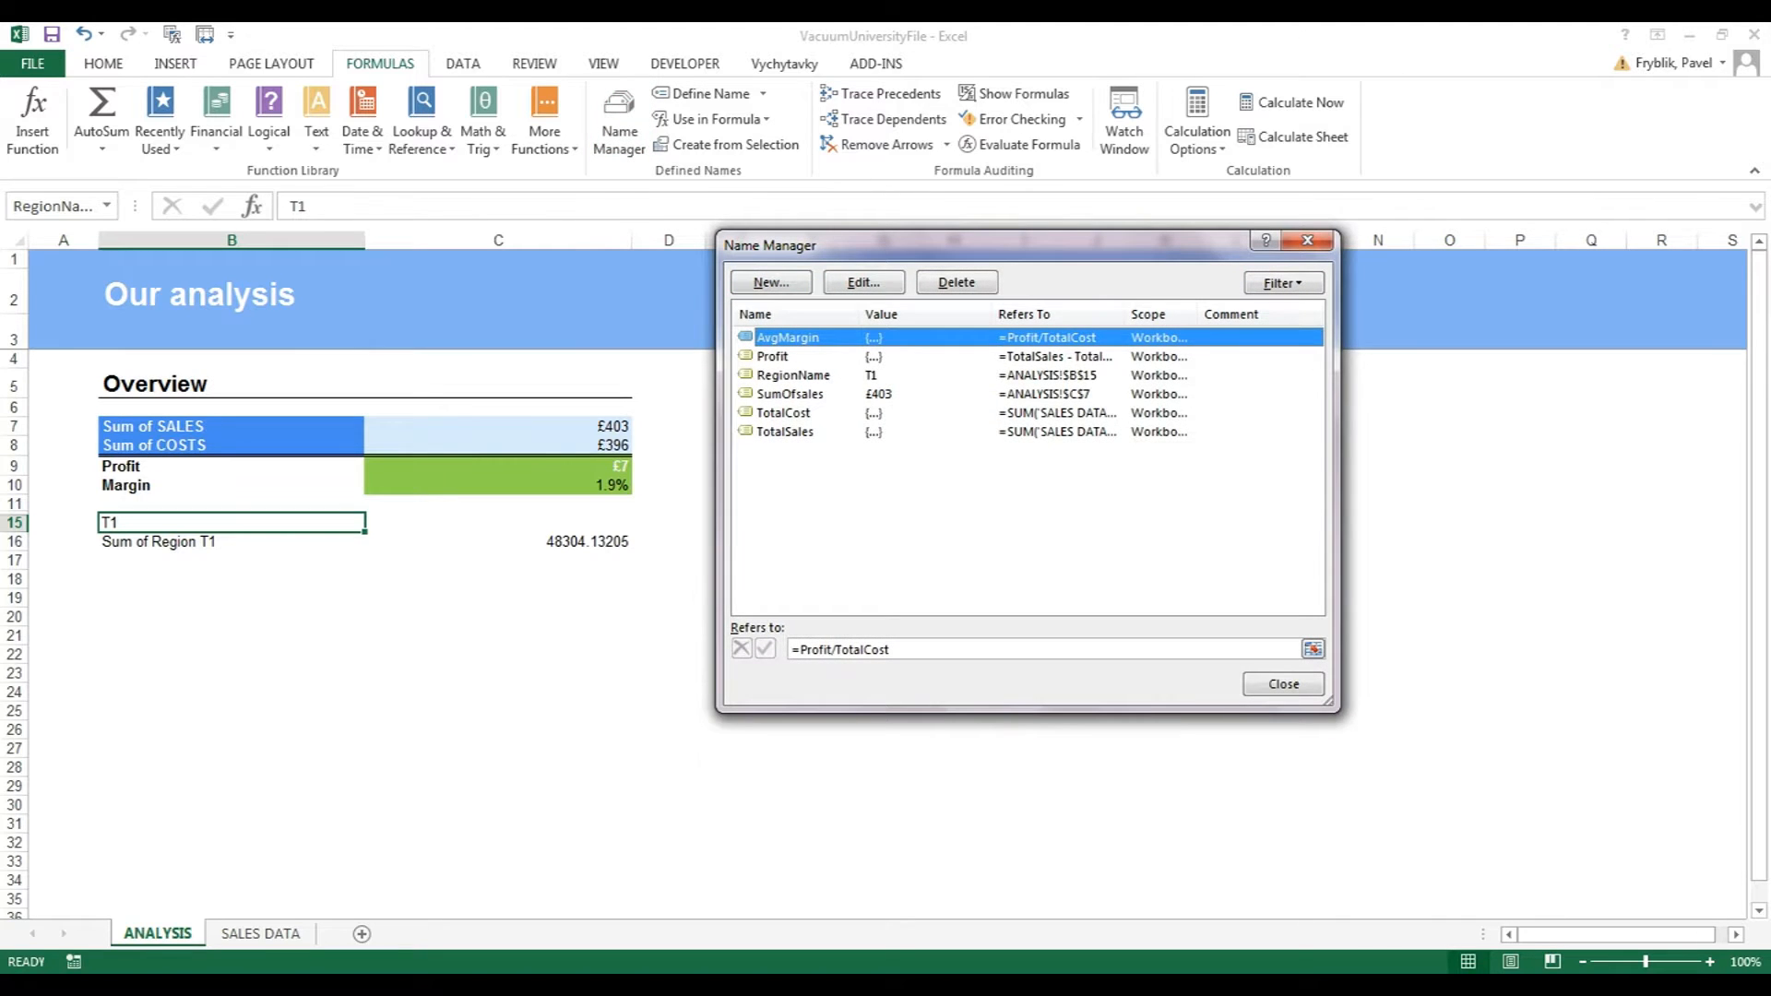
{"action": "left_click", "coordinate": [794, 375]}
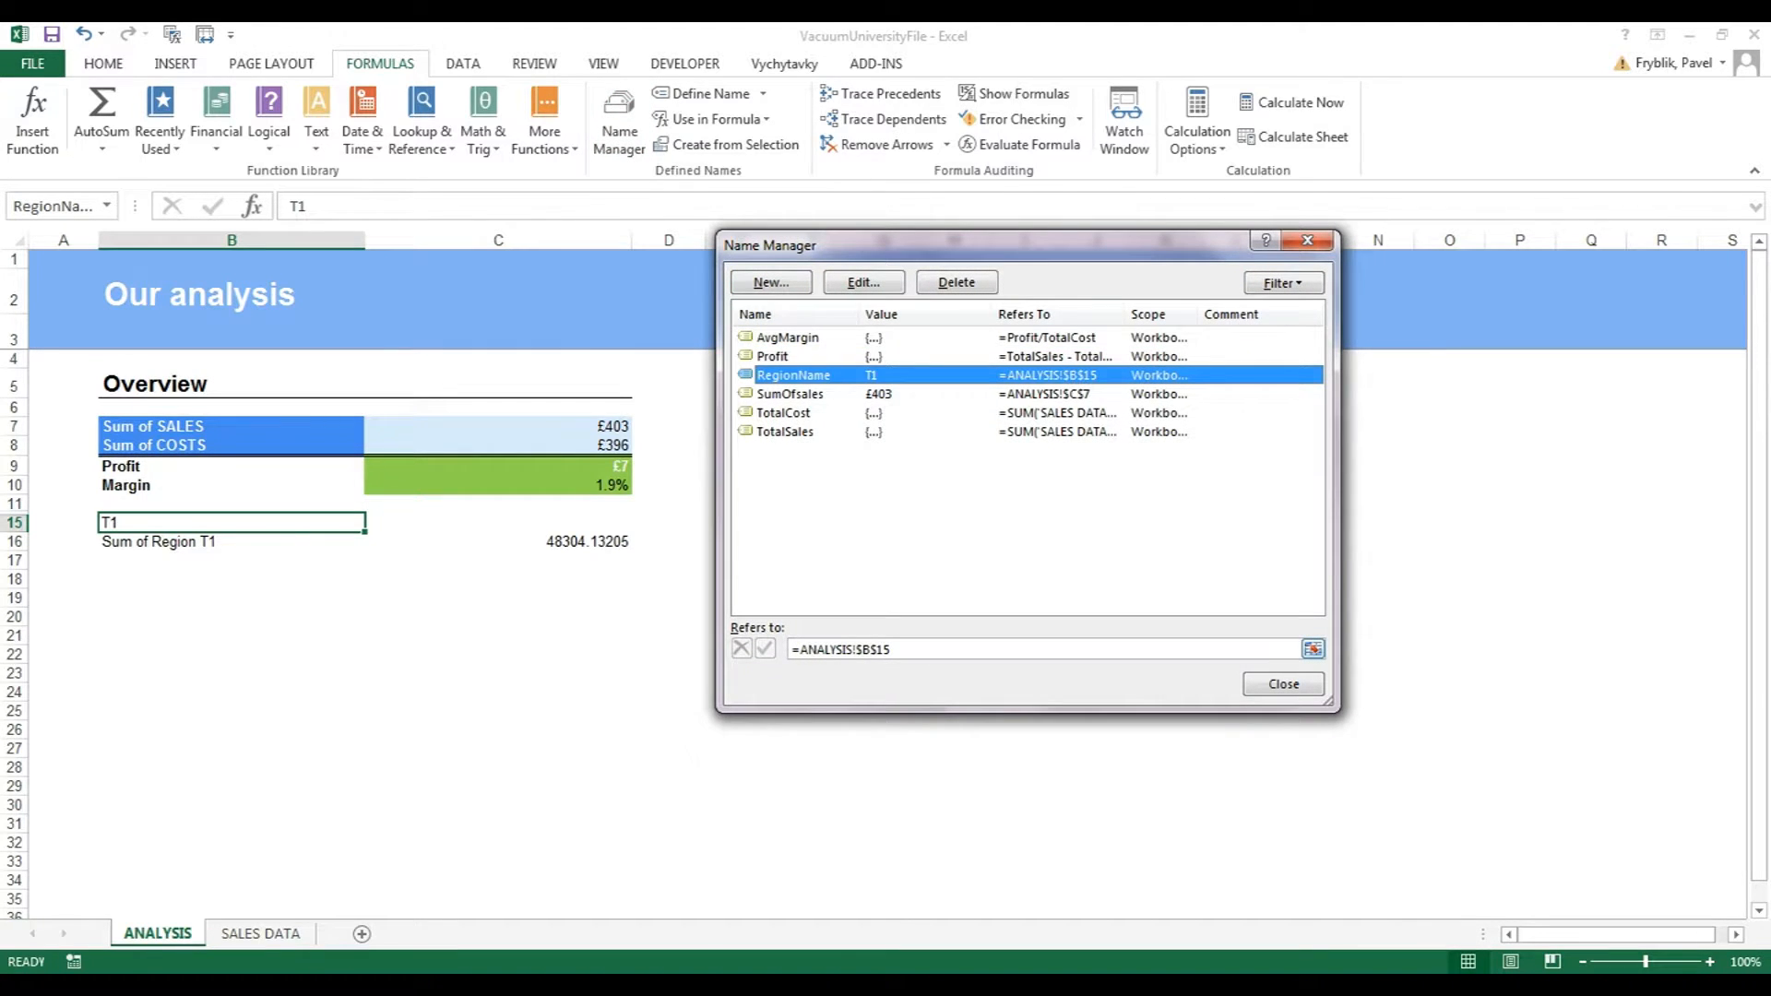
{"action": "left_click", "coordinate": [932, 650]}
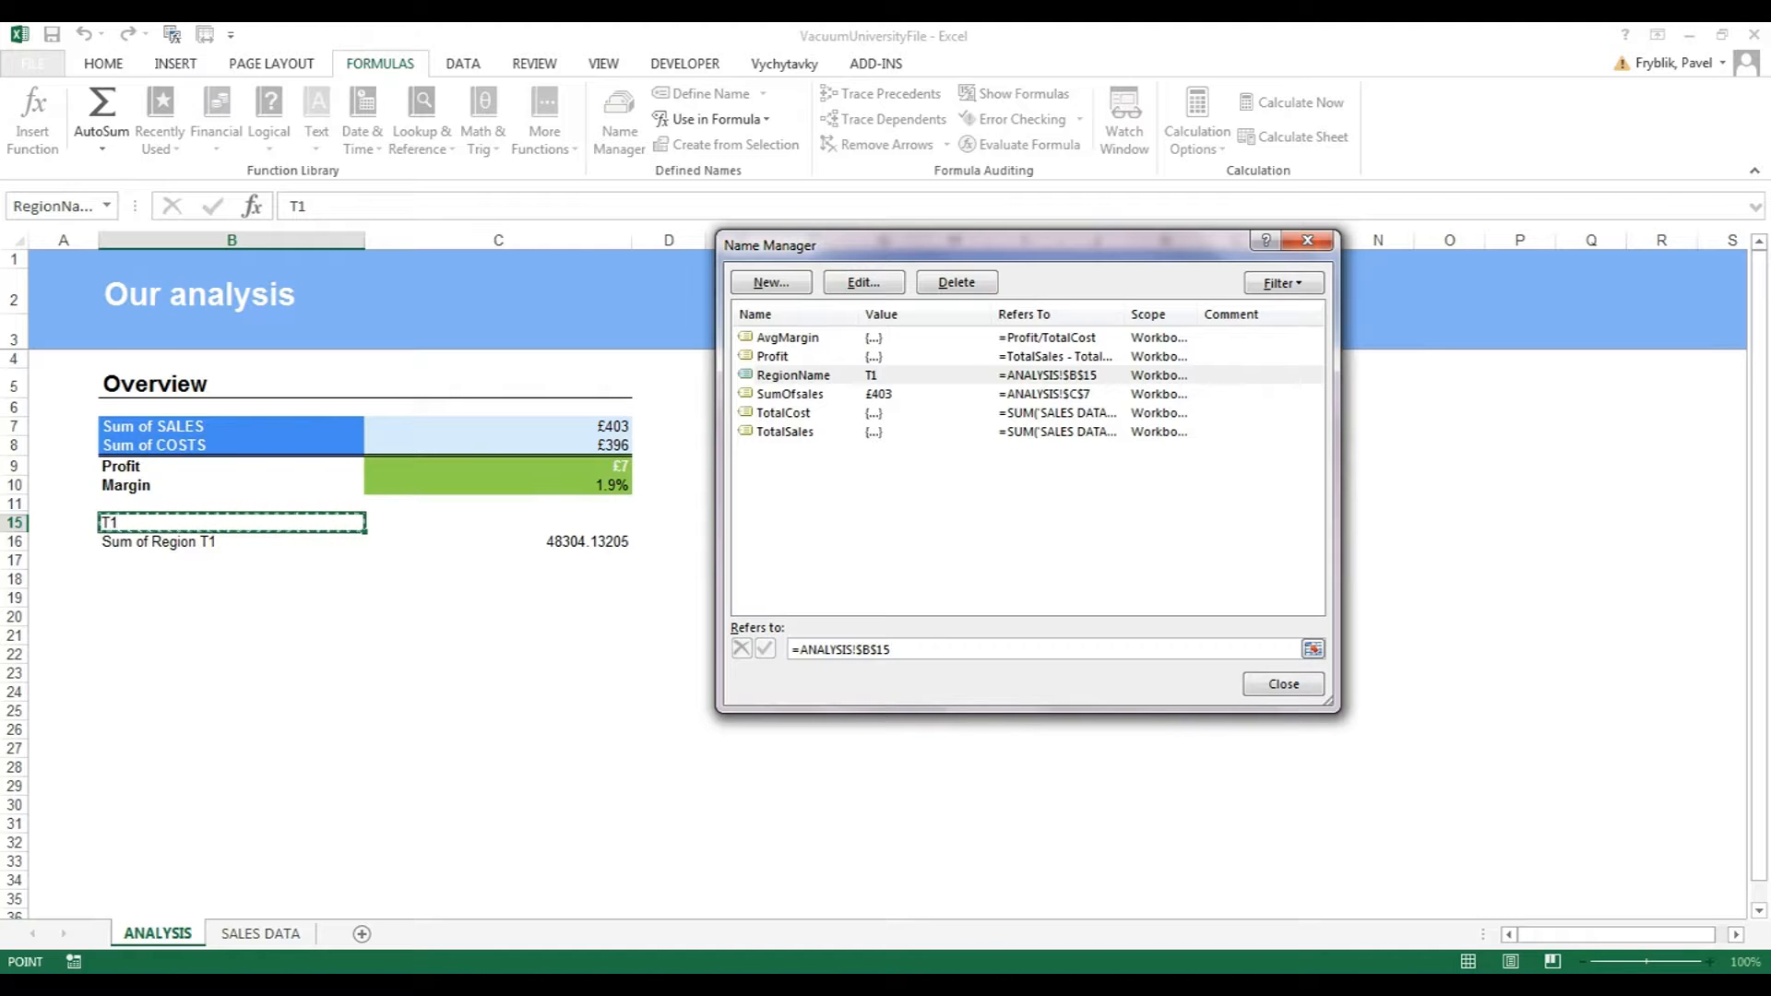
{"action": "left_click", "coordinate": [1284, 684]}
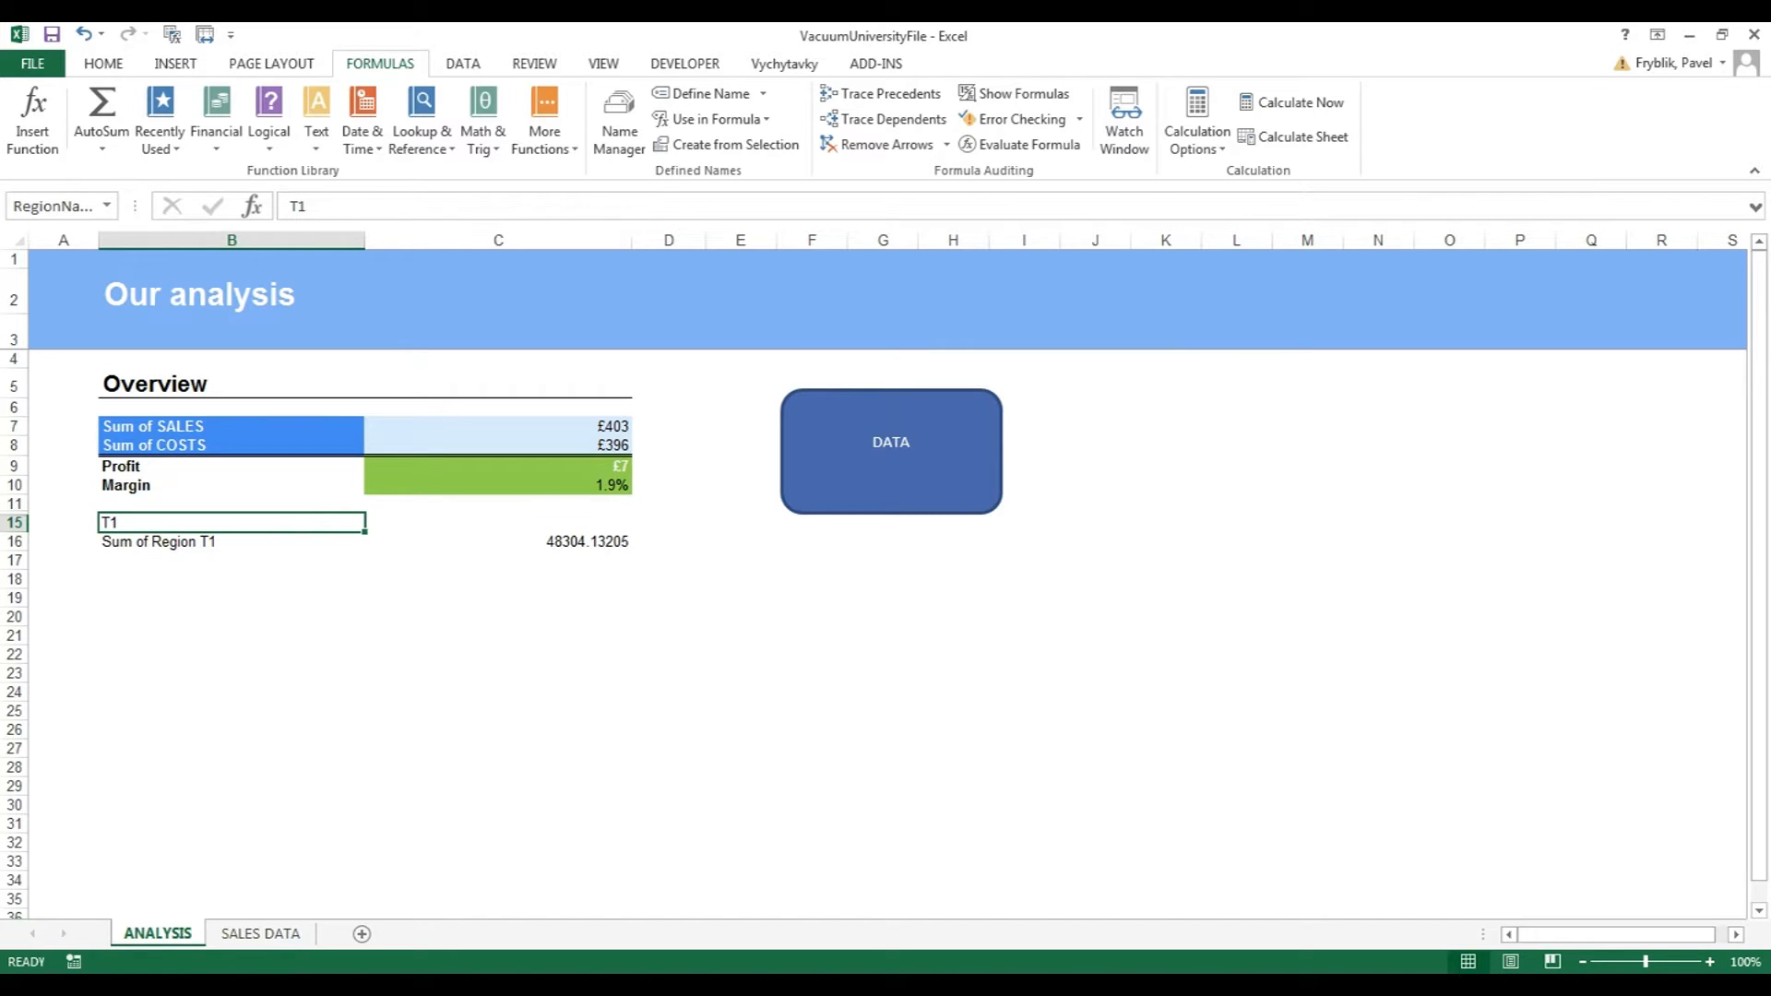
Replace the B15 reference in the C16 SUMIF with RegionName.
{"action": "left_click", "coordinate": [498, 523]}
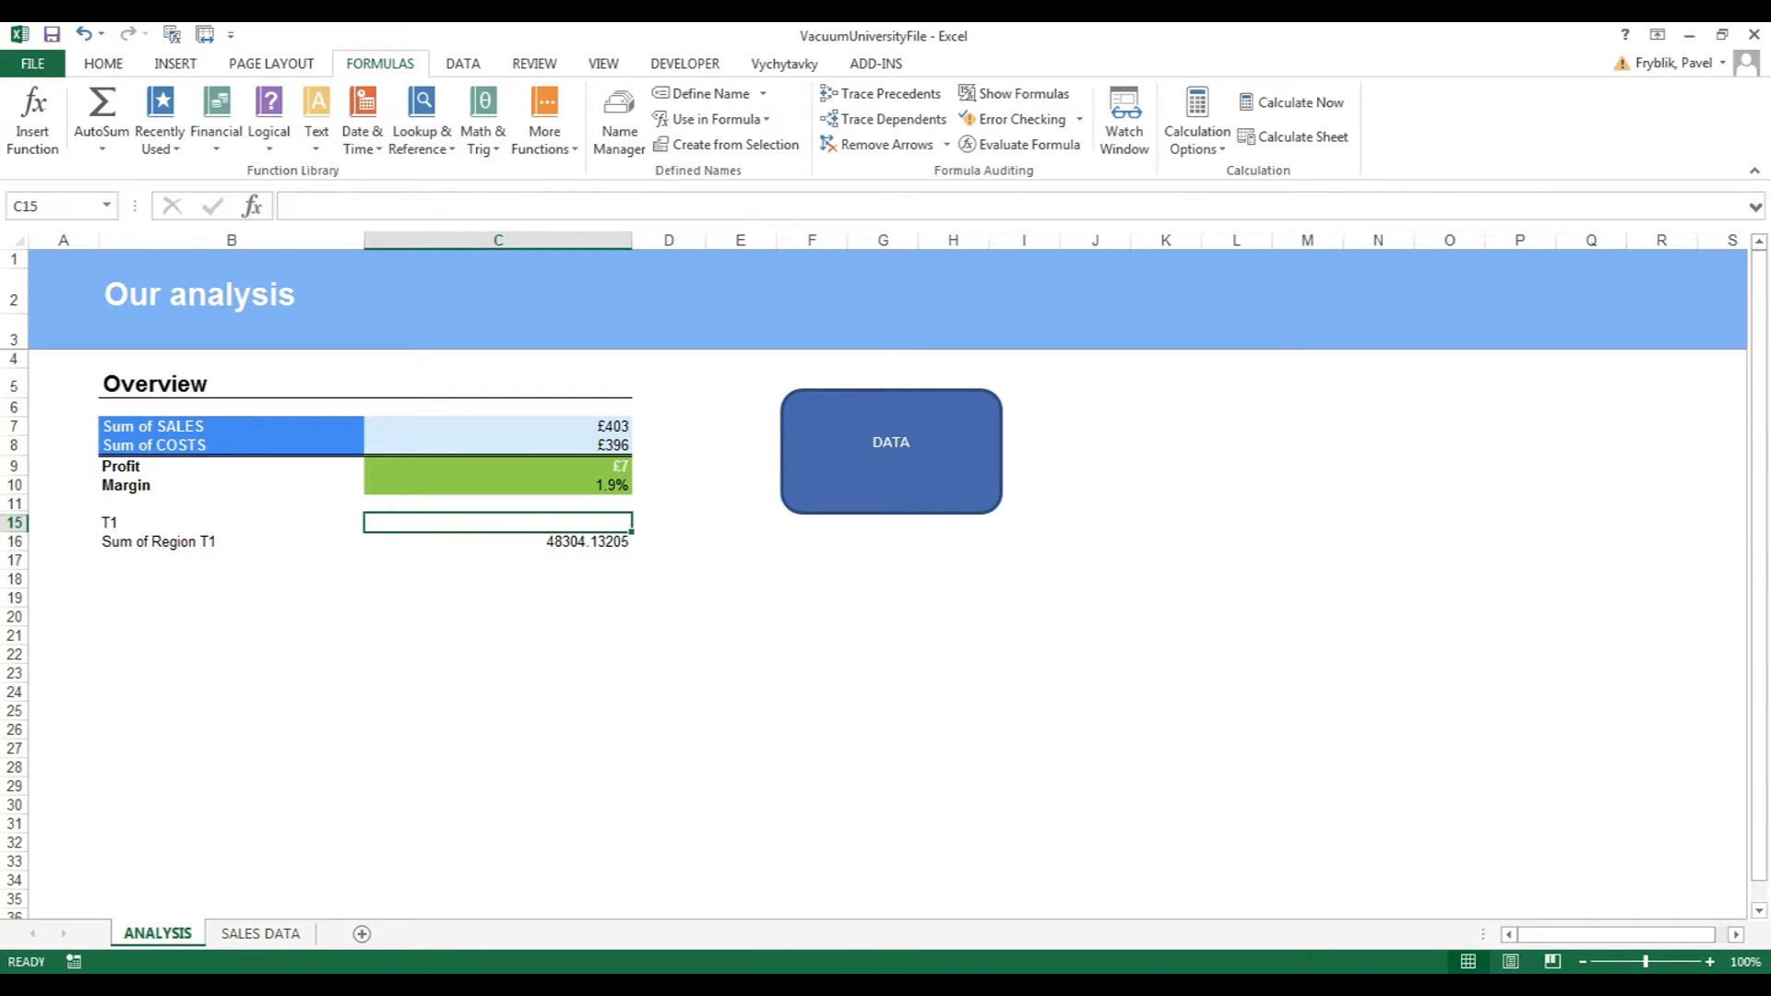
{"action": "left_click", "coordinate": [498, 542]}
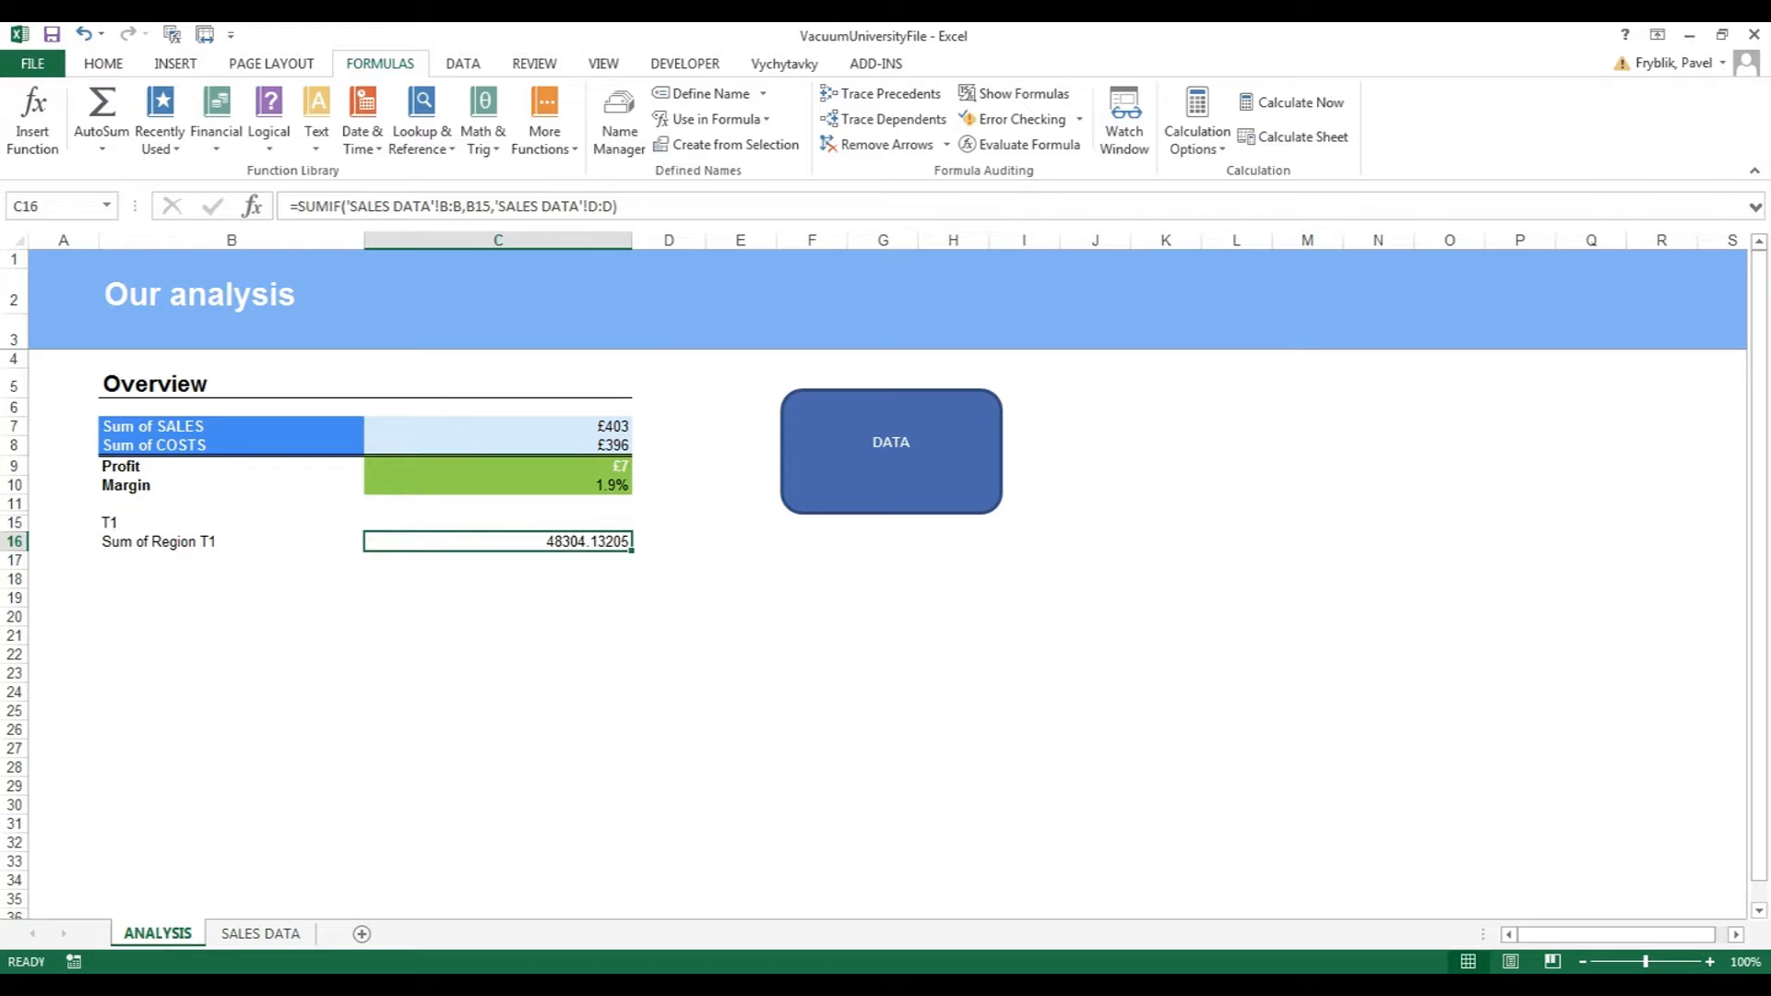
{"action": "left_click", "coordinate": [489, 208]}
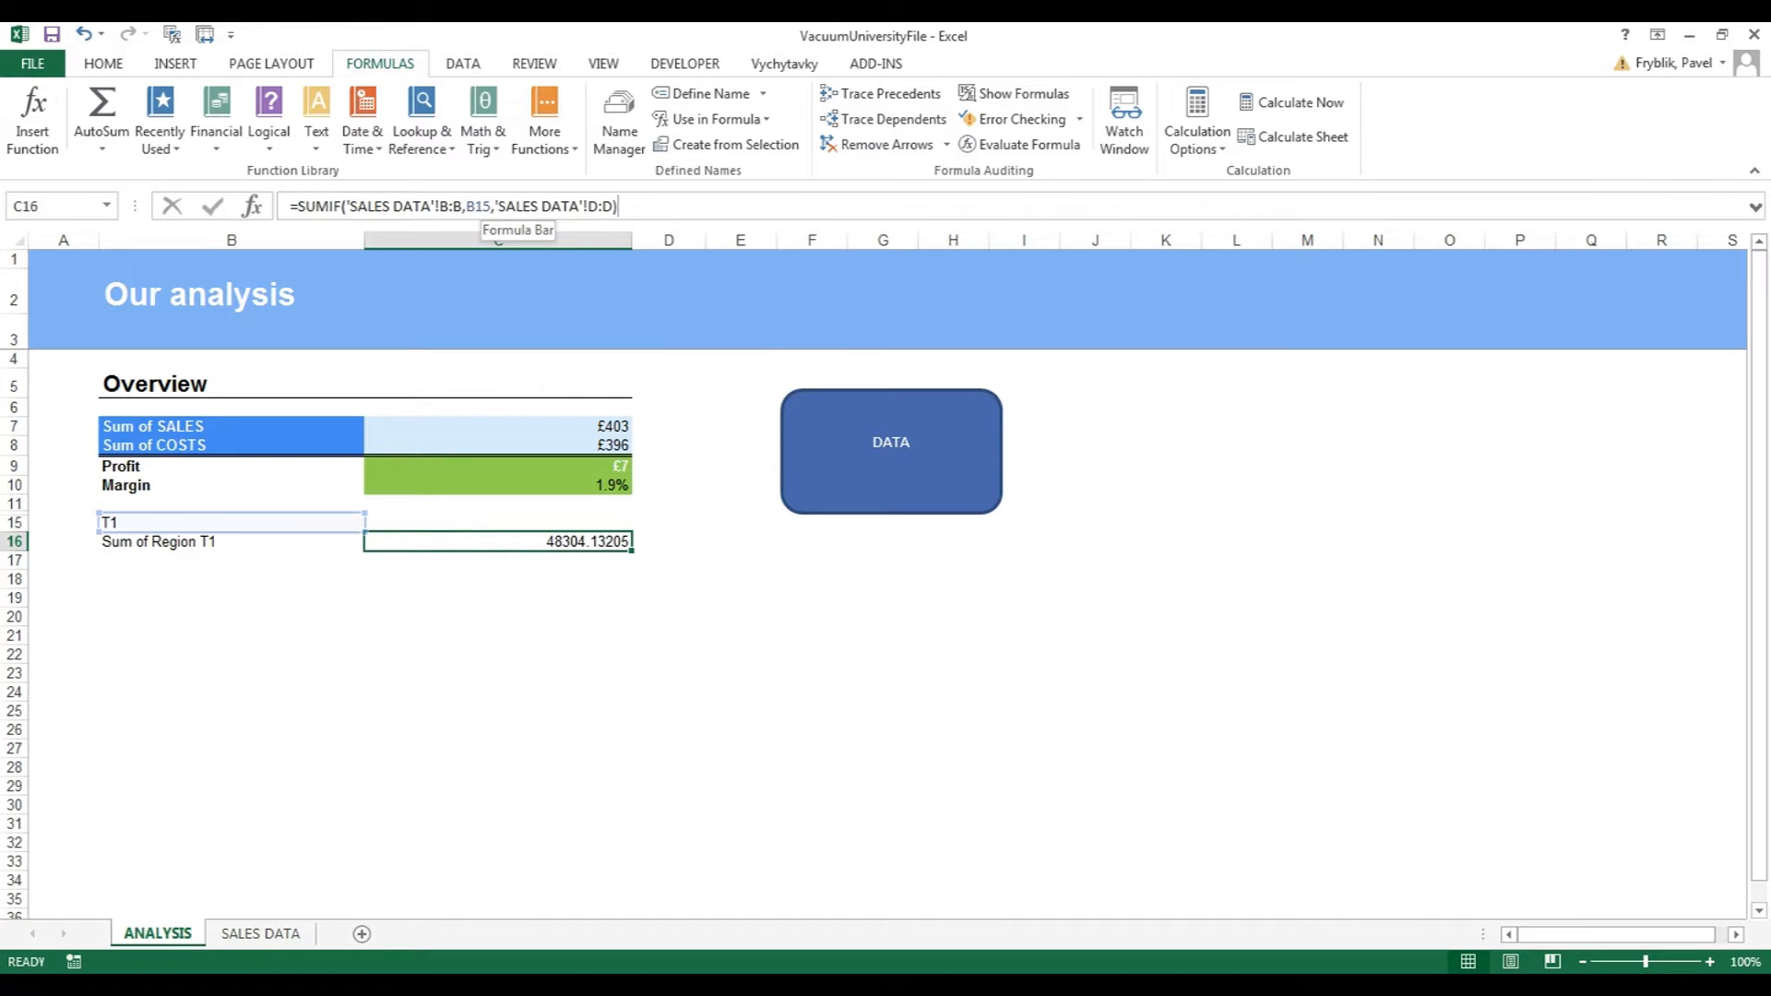
{"action": "double_click", "coordinate": [477, 205]}
{"action": "key", "text": "BackSpace"}
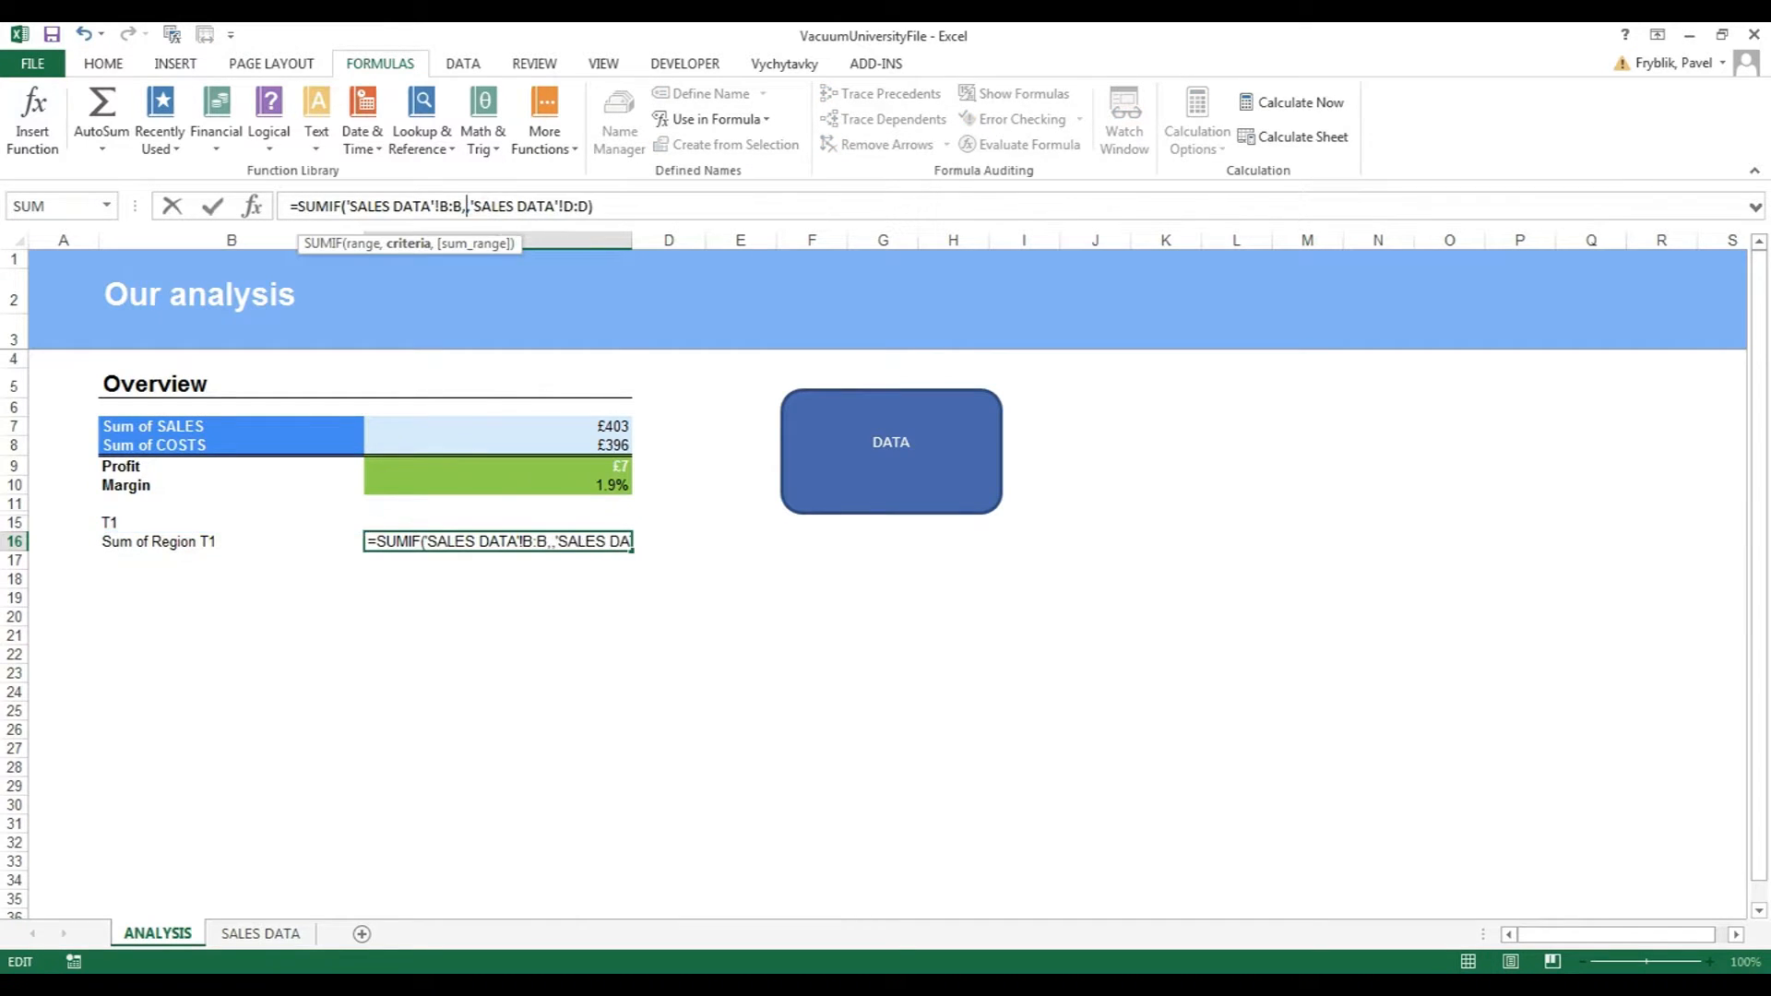
{"action": "type", "text": "RegionName"}
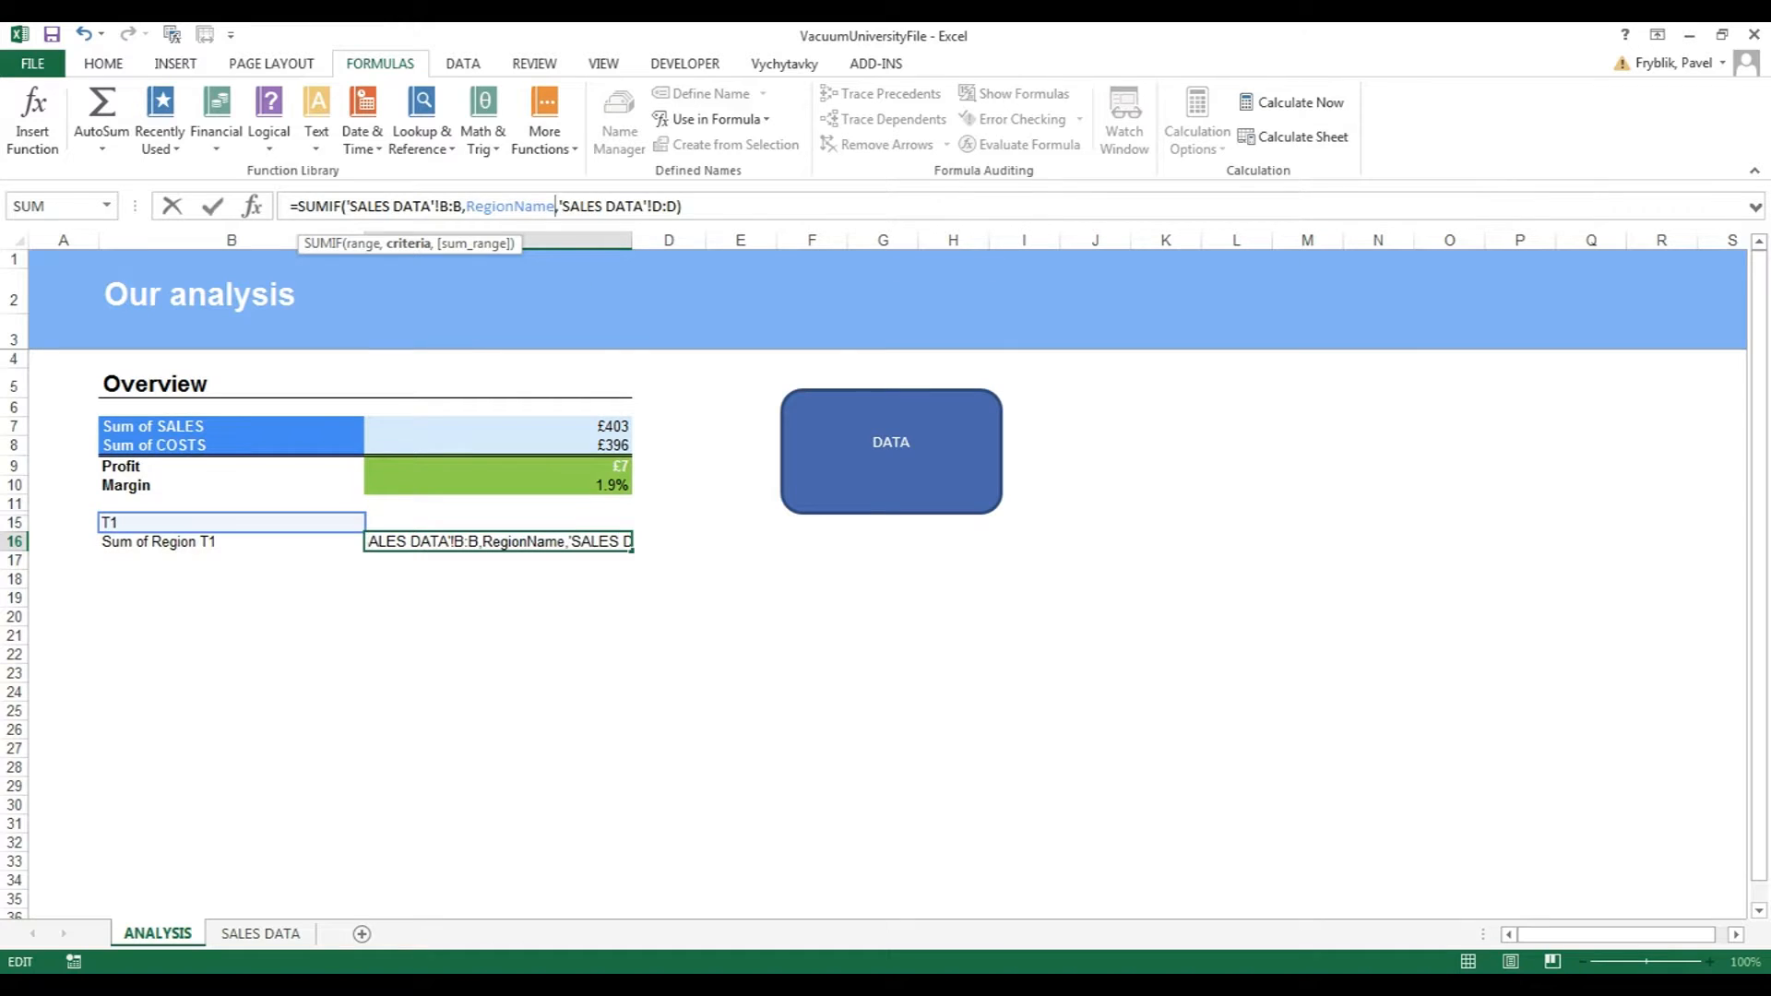
{"action": "key", "text": "Return"}
Change the region in B15 to T2, giving a sum of 44909.72499.
{"action": "left_click", "coordinate": [231, 523]}
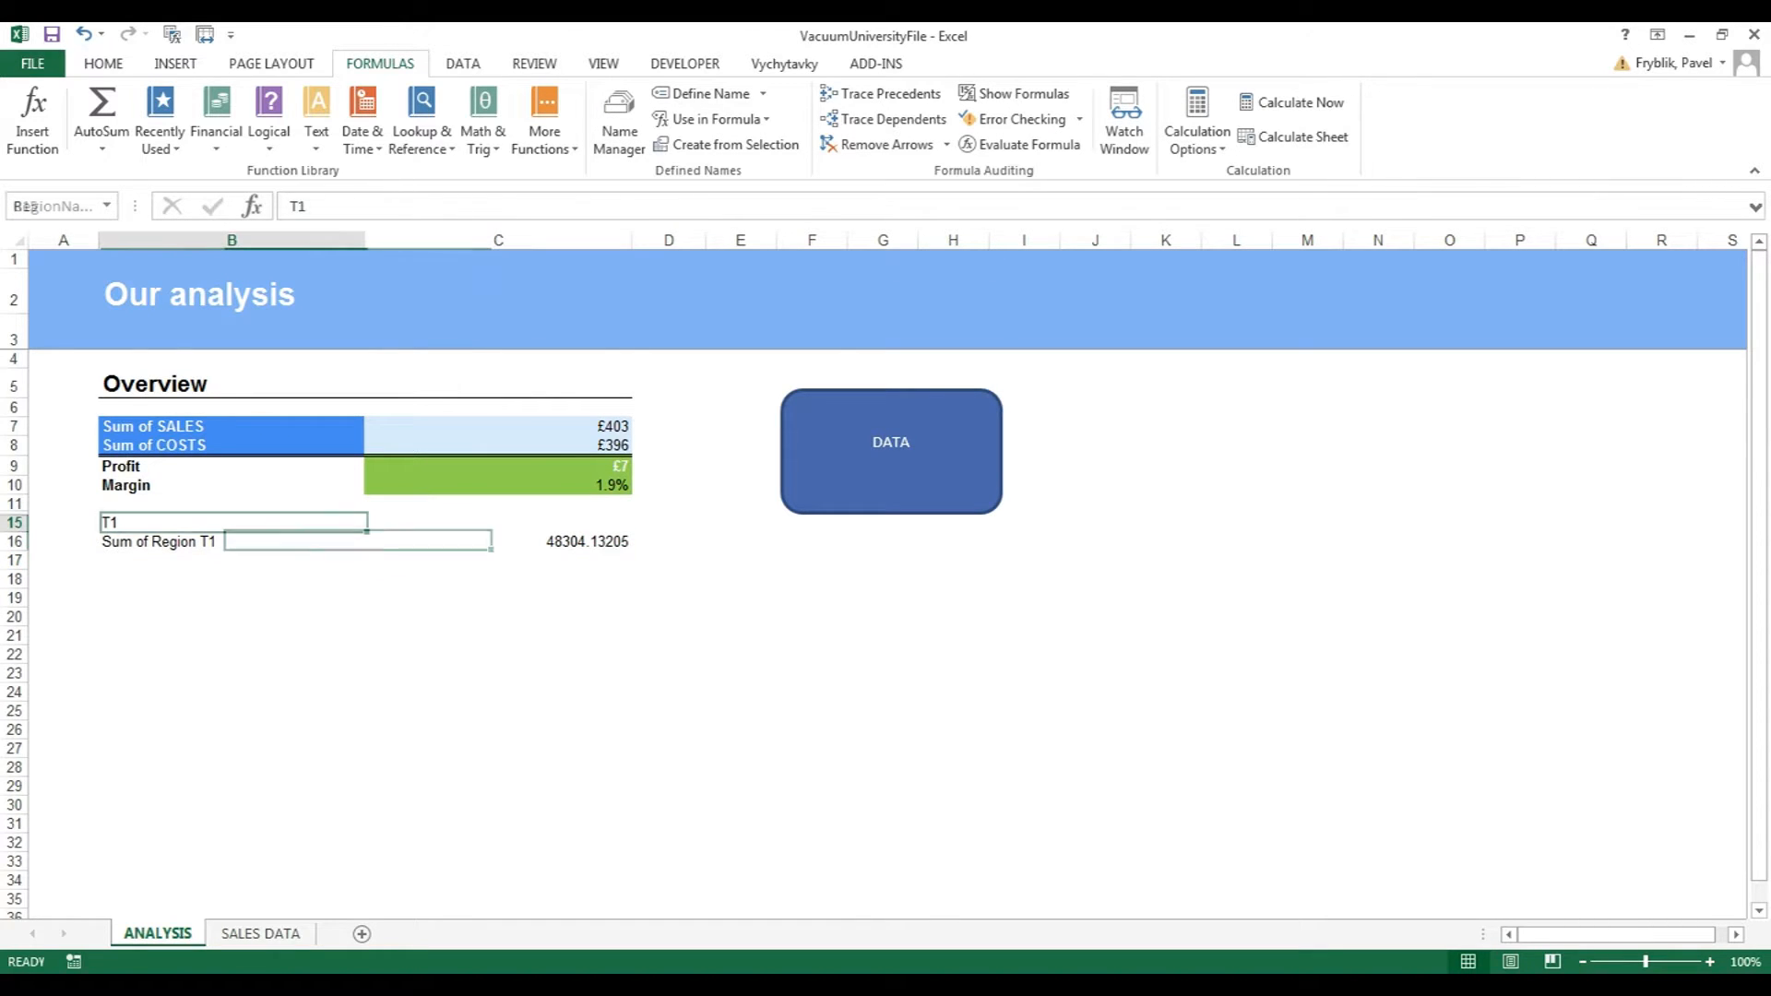
{"action": "type", "text": "T2"}
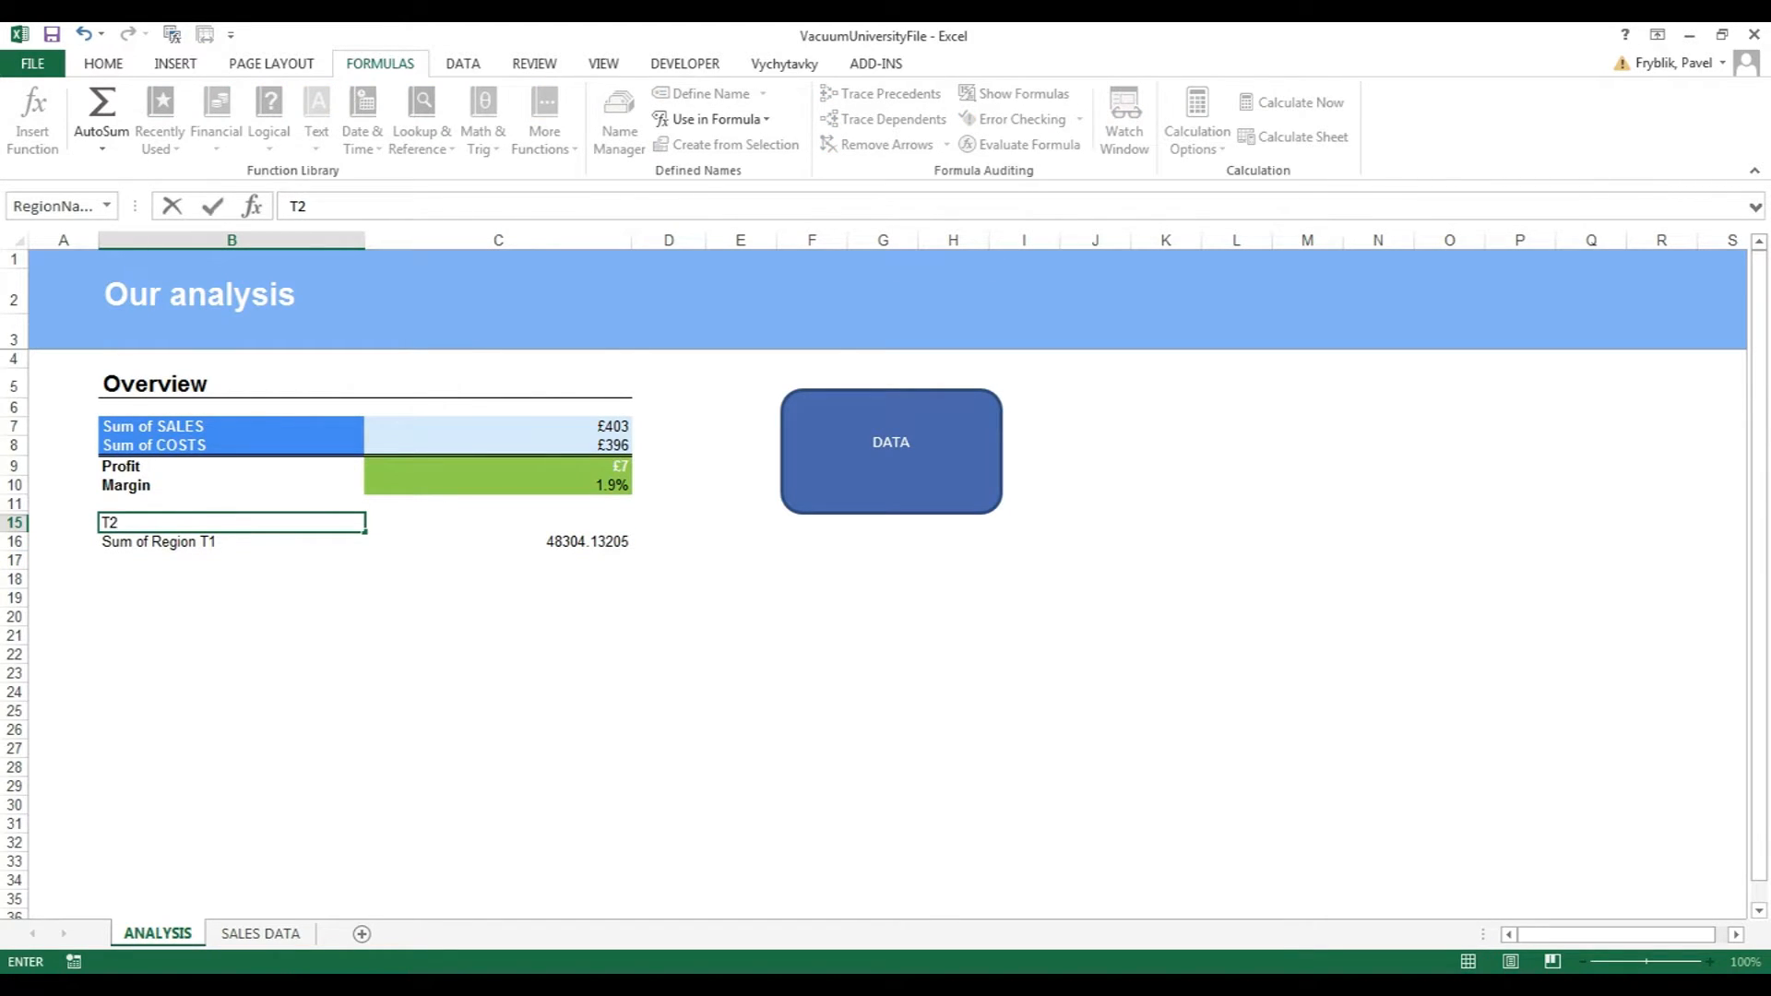
{"action": "key", "text": "Return"}
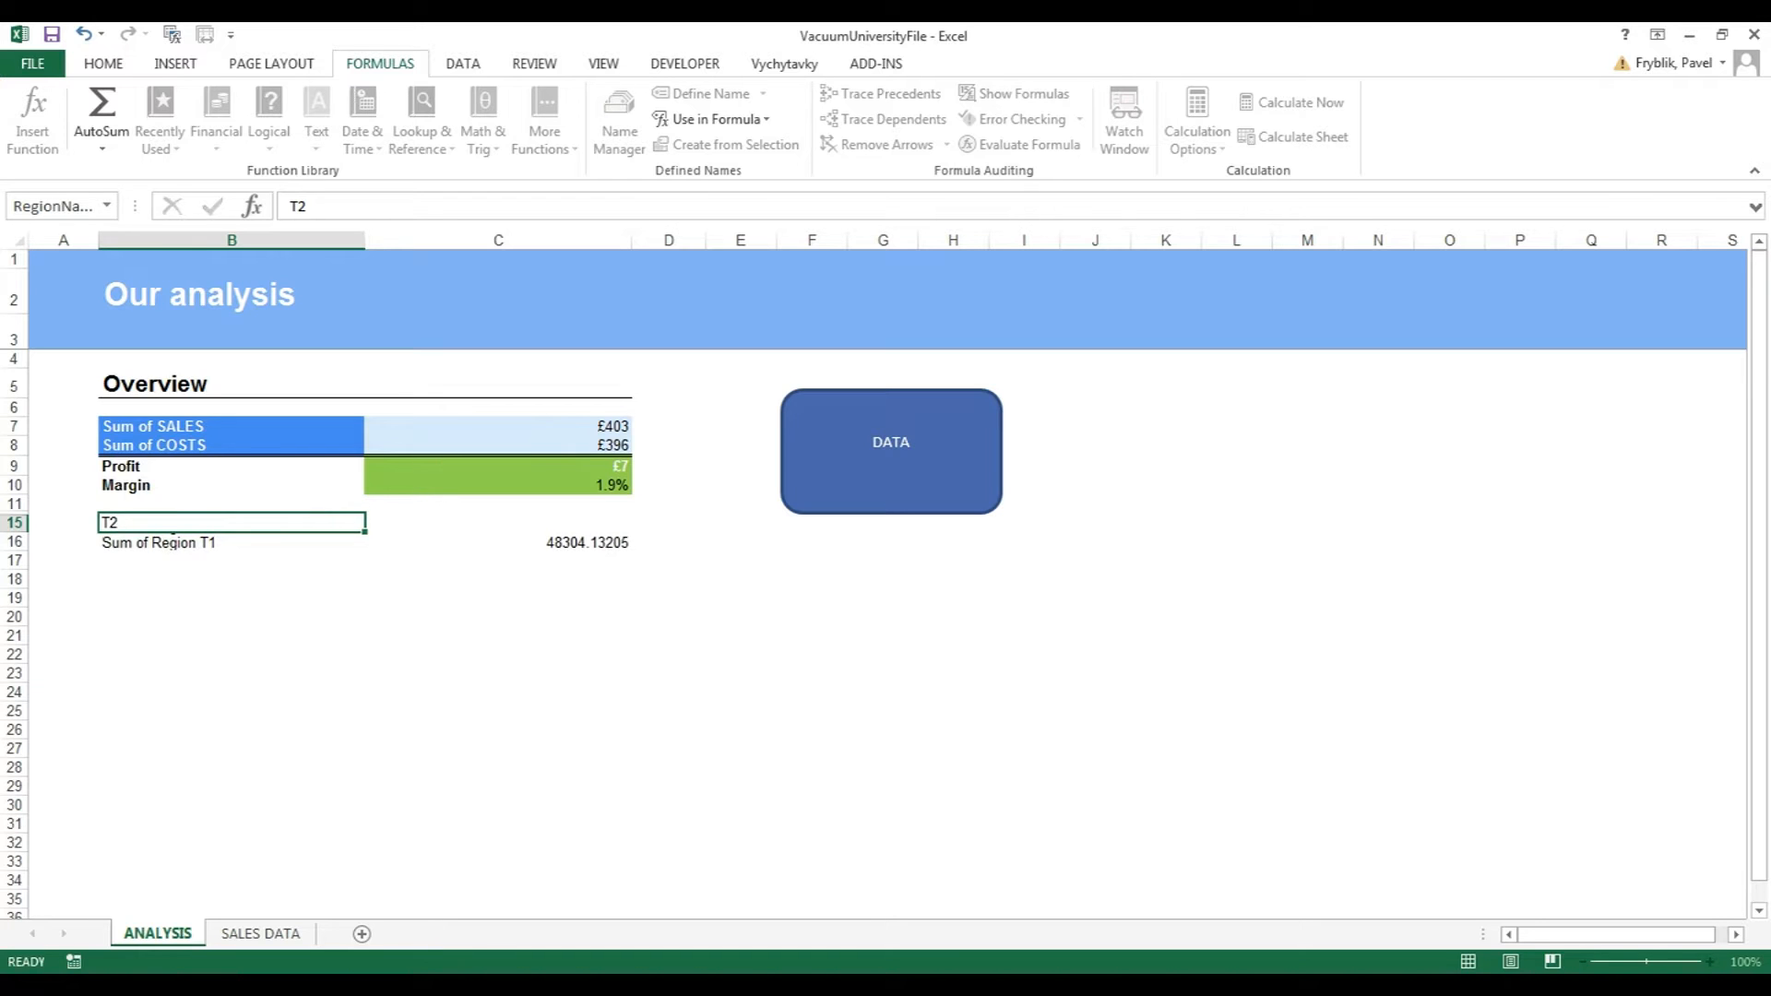
{"action": "left_click", "coordinate": [498, 541]}
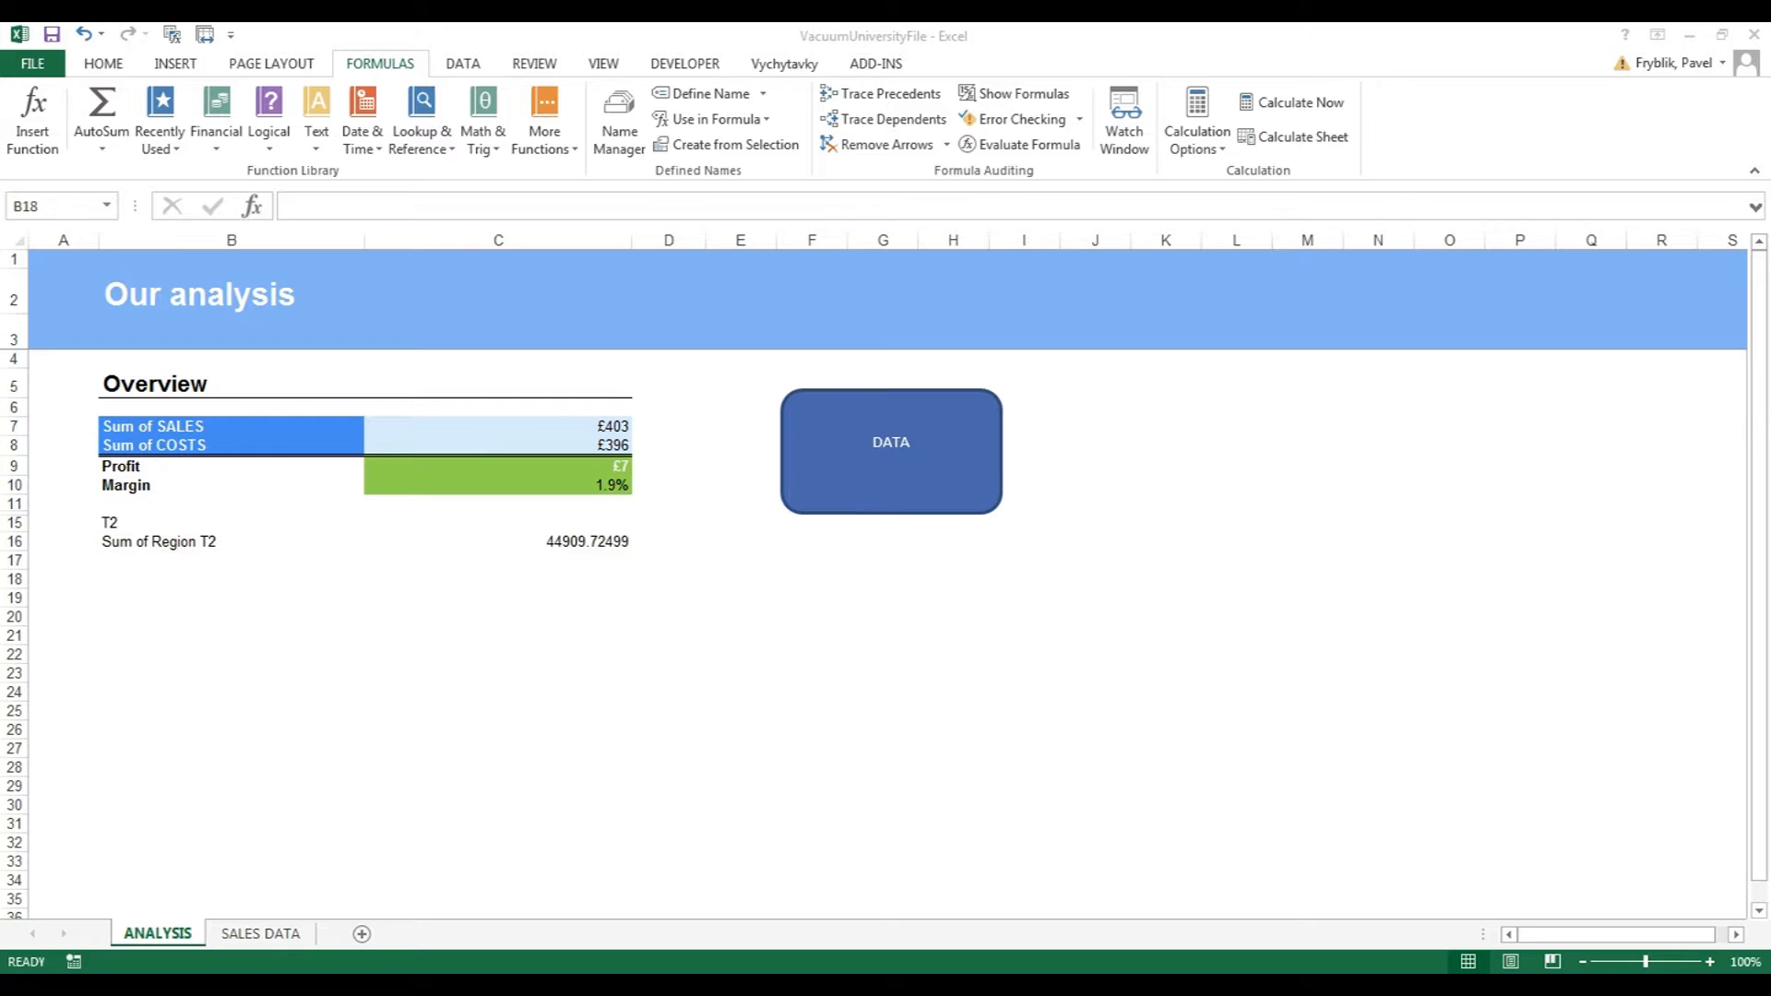
{"action": "key", "text": "alt+Tab"}
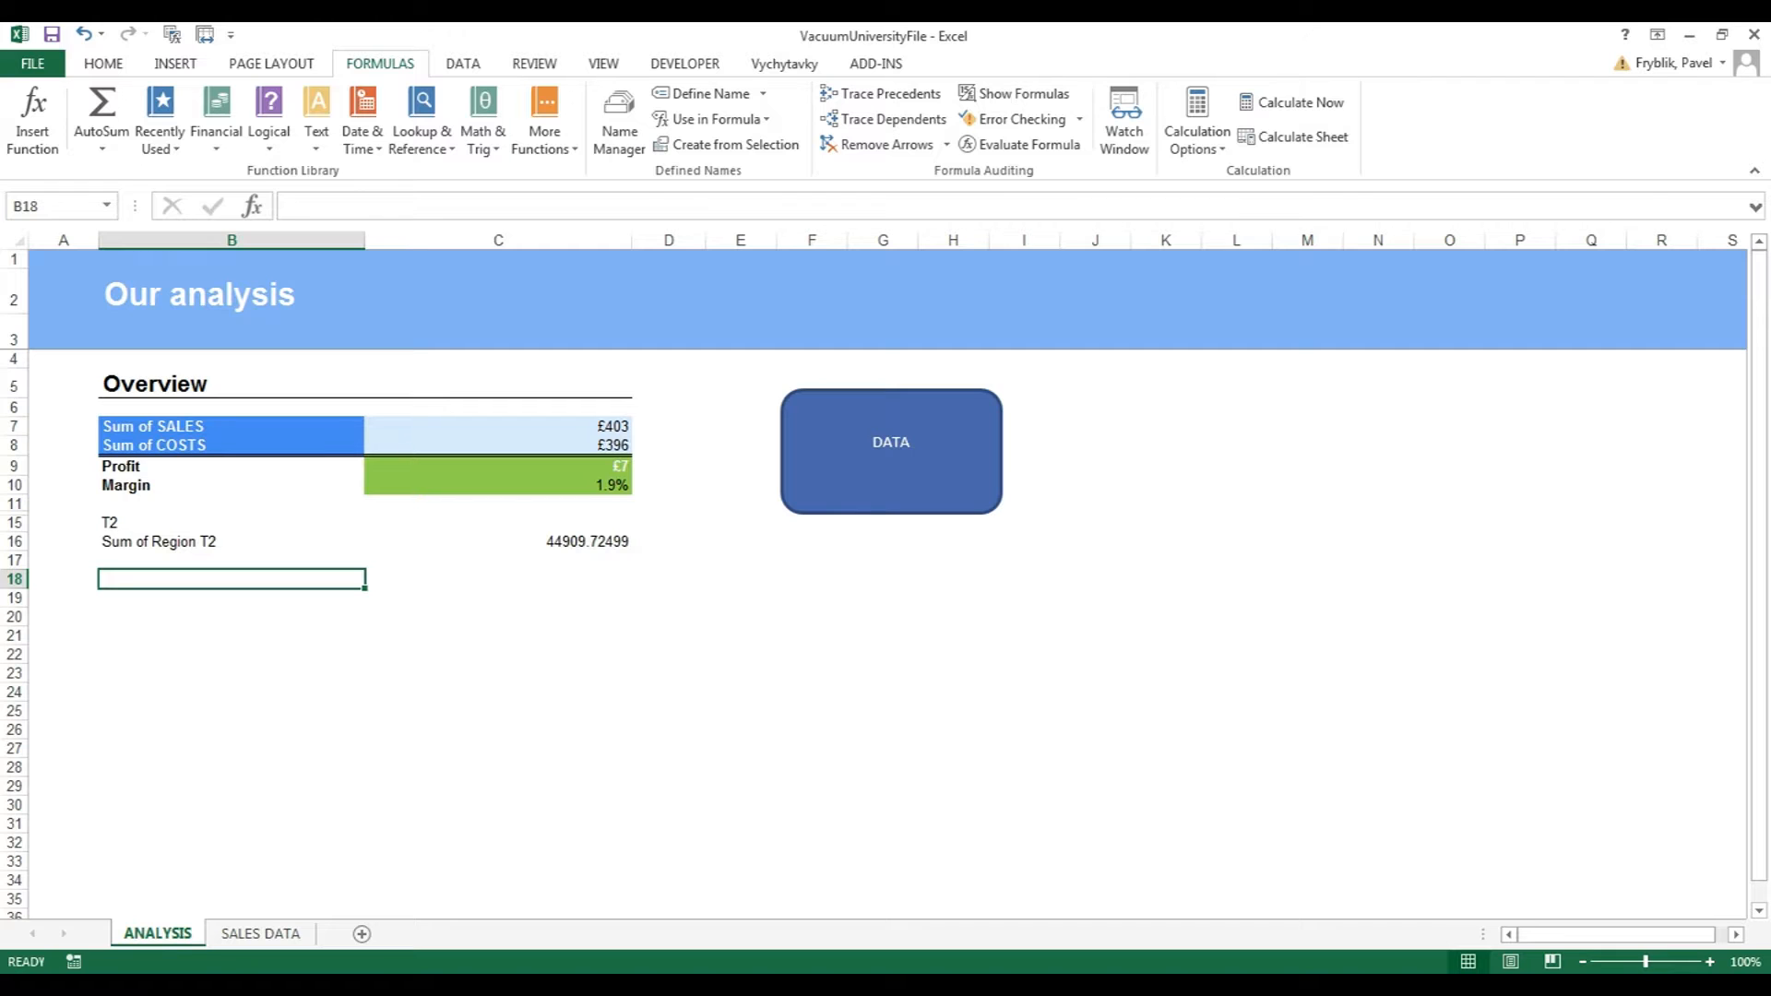
Enter the label Costs in B18.
{"action": "type", "text": "Costs"}
{"action": "key", "text": "Return"}
{"action": "key", "text": "Right"}
{"action": "key", "text": "Up"}
Enter a nested IF in C18 returning C8 for Costs, SALES total for Sales, else 0.
{"action": "type", "text": "=if"}
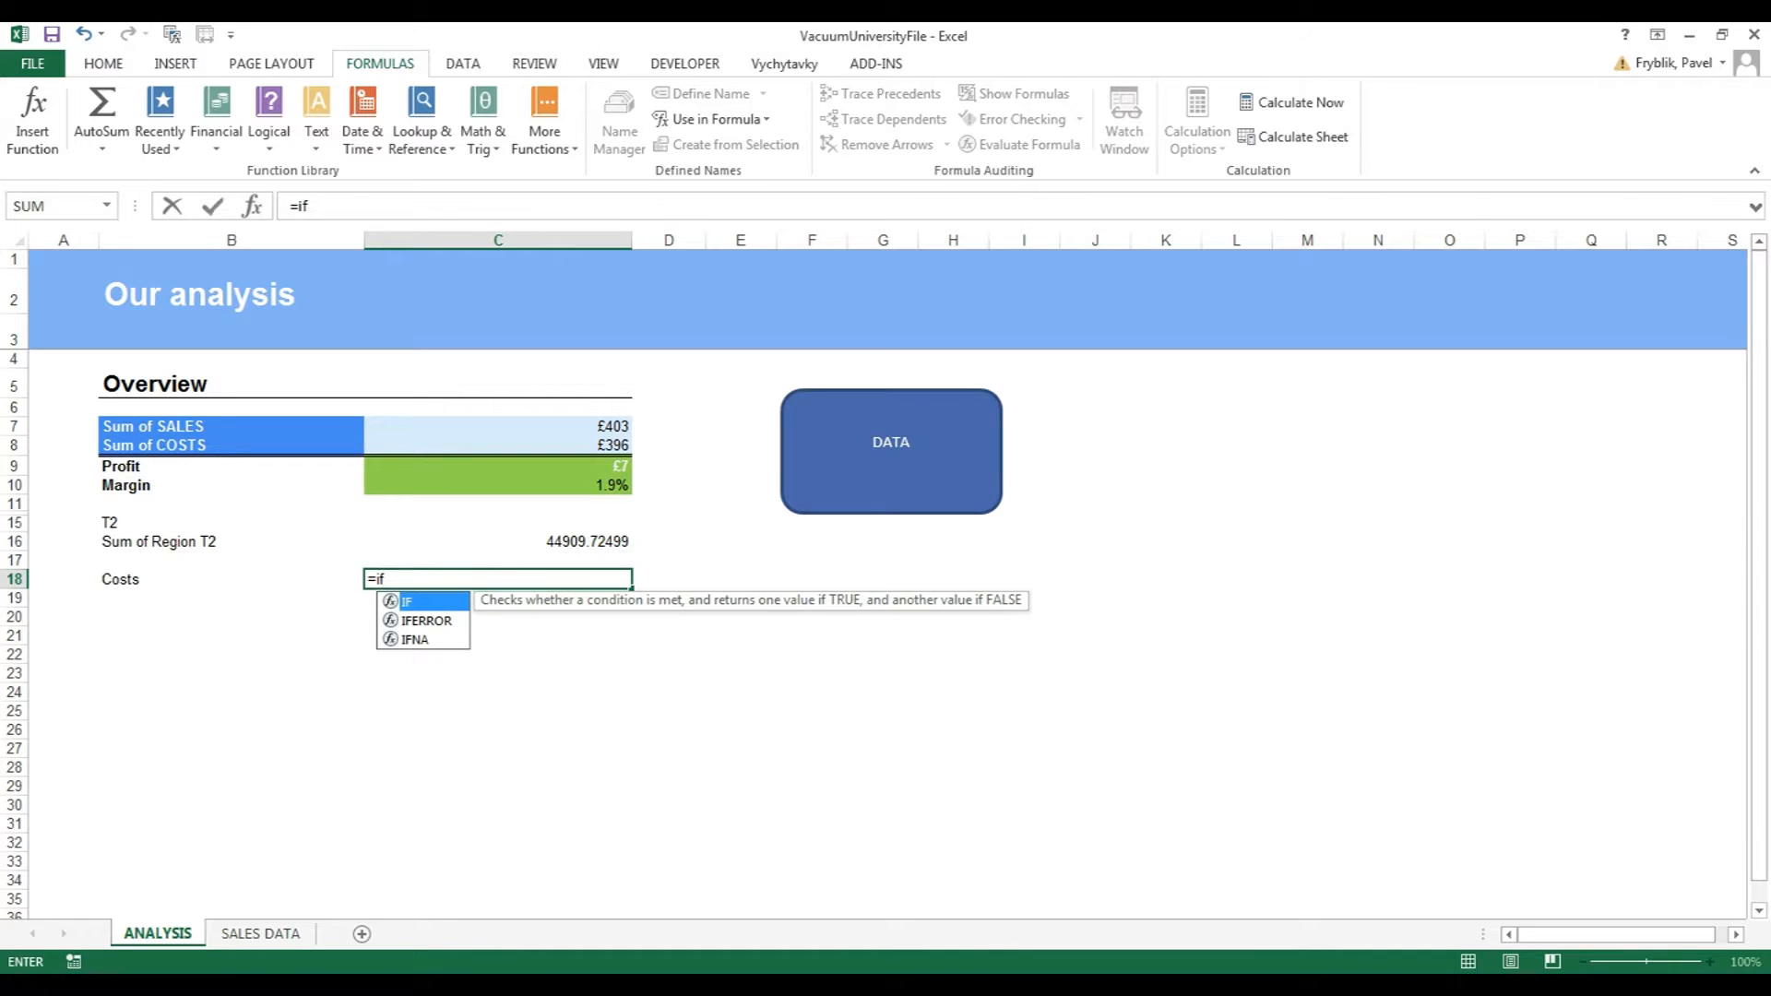
{"action": "type", "text": "("}
{"action": "key", "text": "Left"}
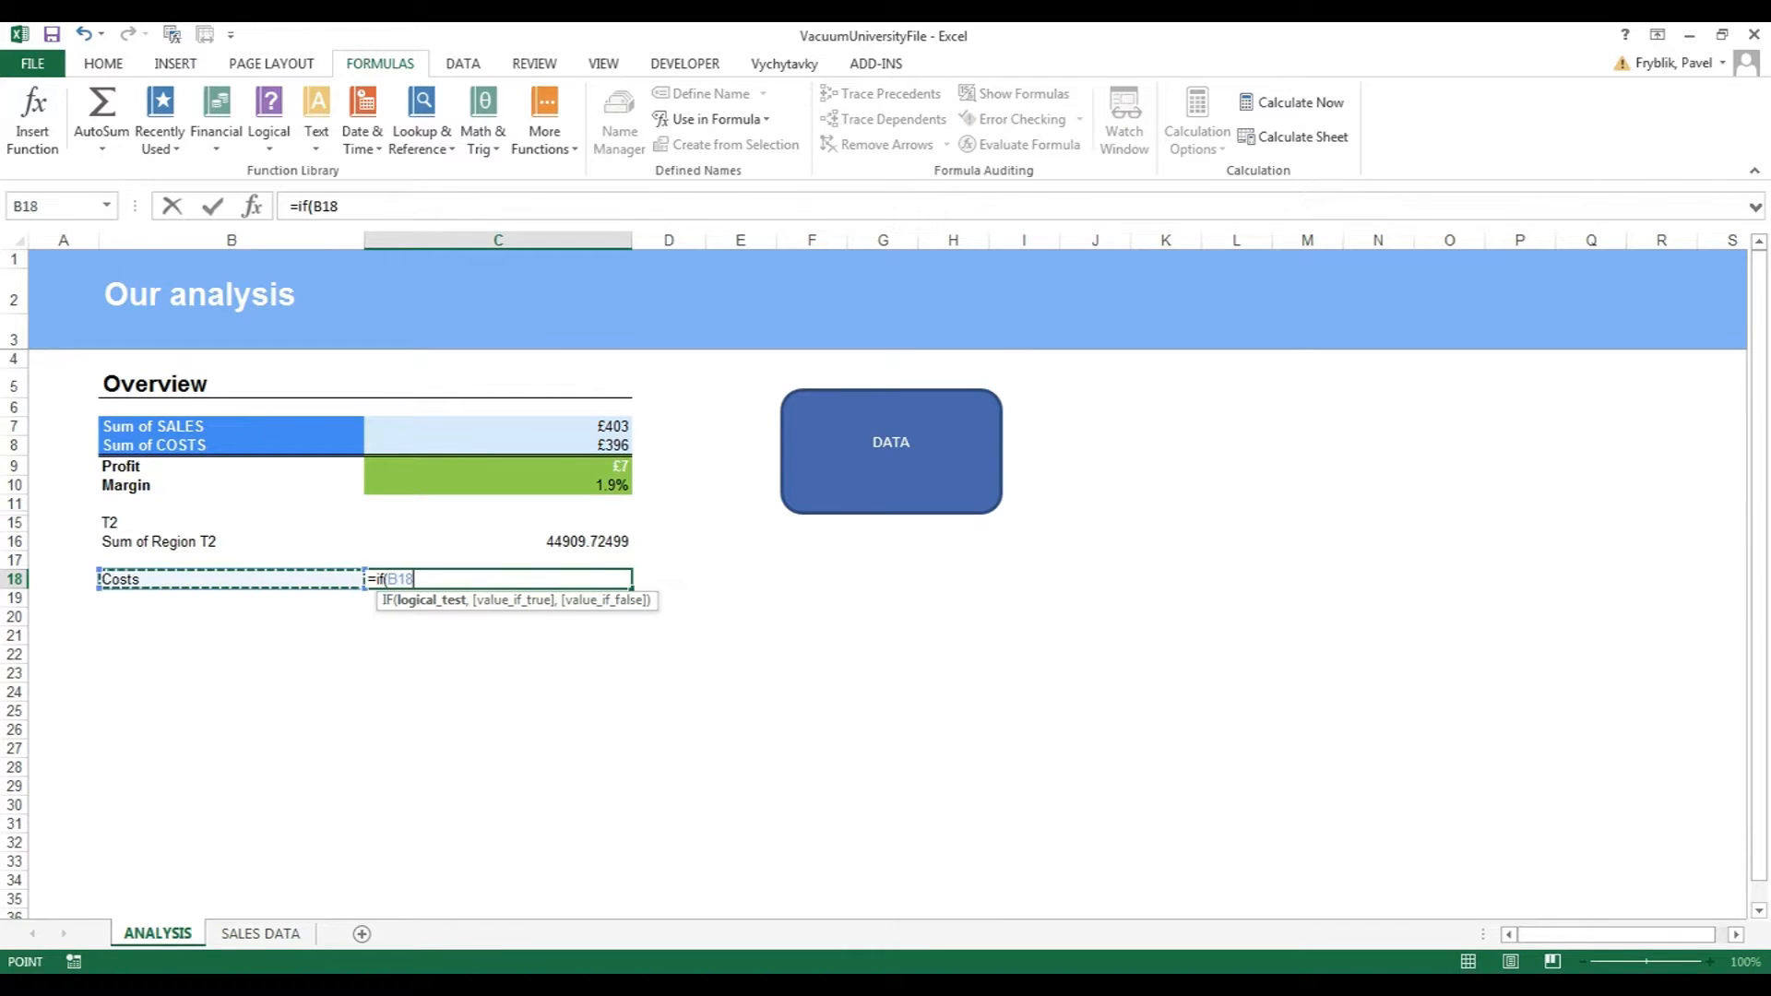
{"action": "type", "text": "=\"Costs"}
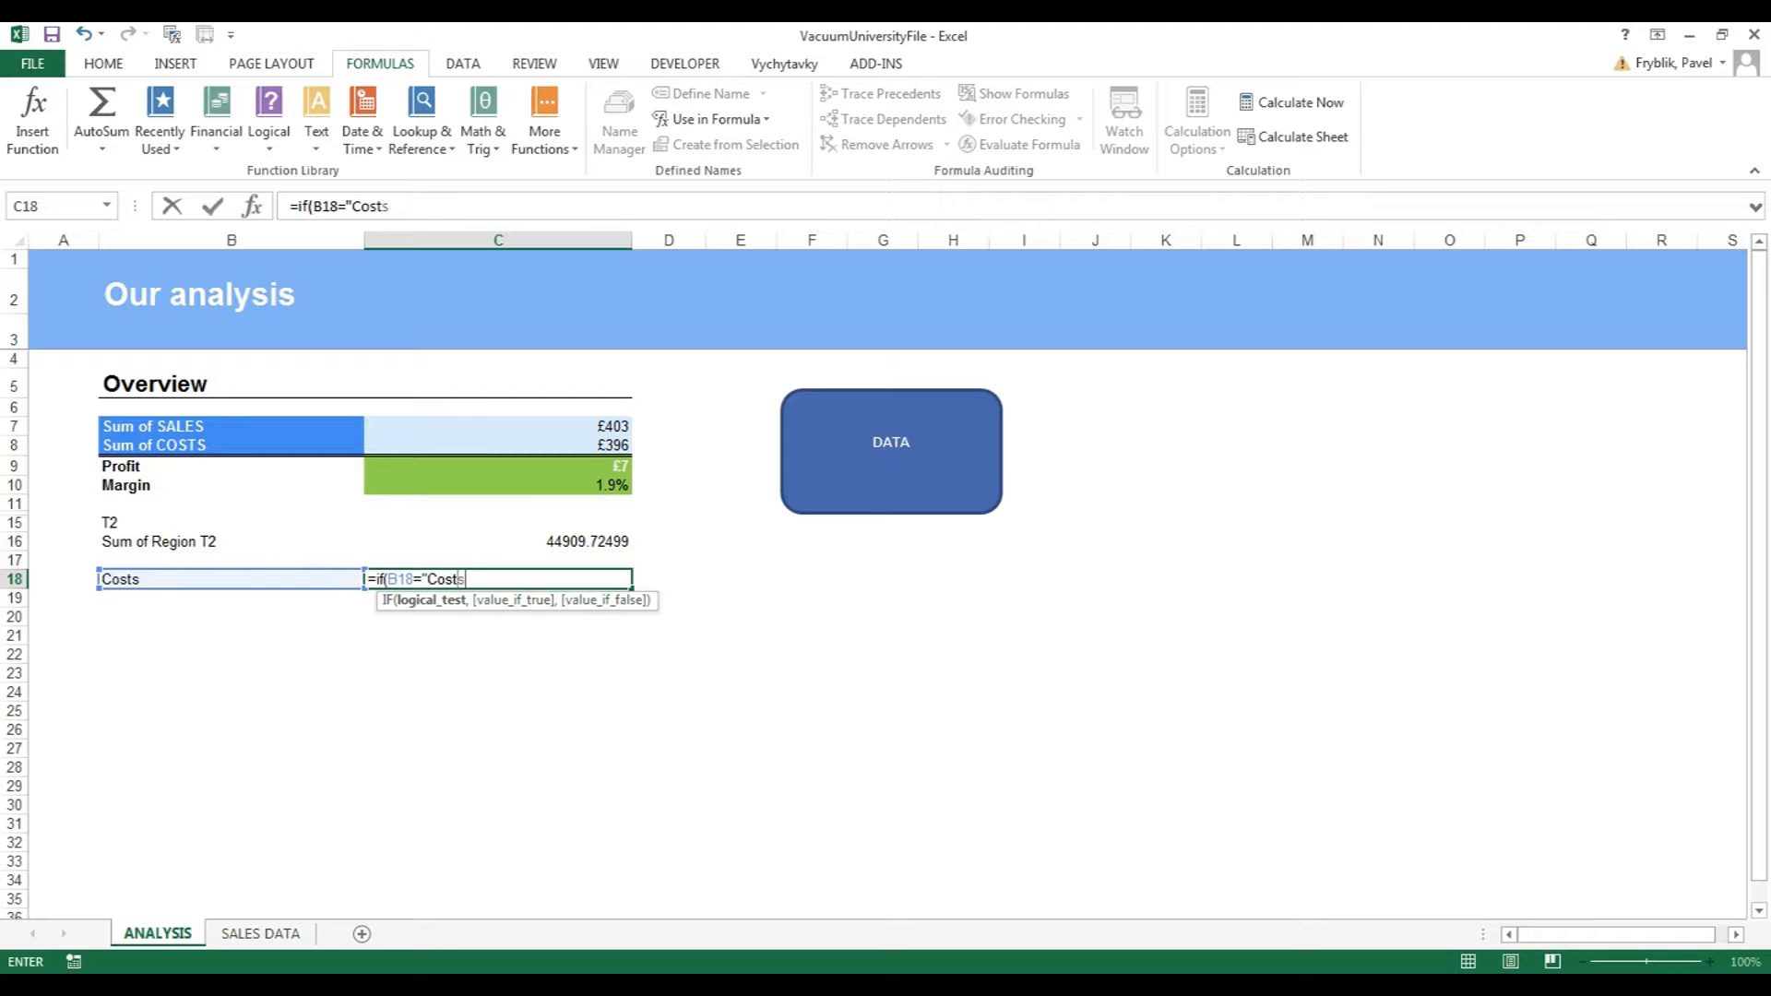
{"action": "type", "text": "\","}
{"action": "key", "text": "Up"}
{"action": "key", "text": "Up"}
{"action": "key", "text": "Up"}
{"action": "key", "text": "Up"}
{"action": "key", "text": "Up"}
{"action": "key", "text": "Up"}
{"action": "key", "text": "Up"}
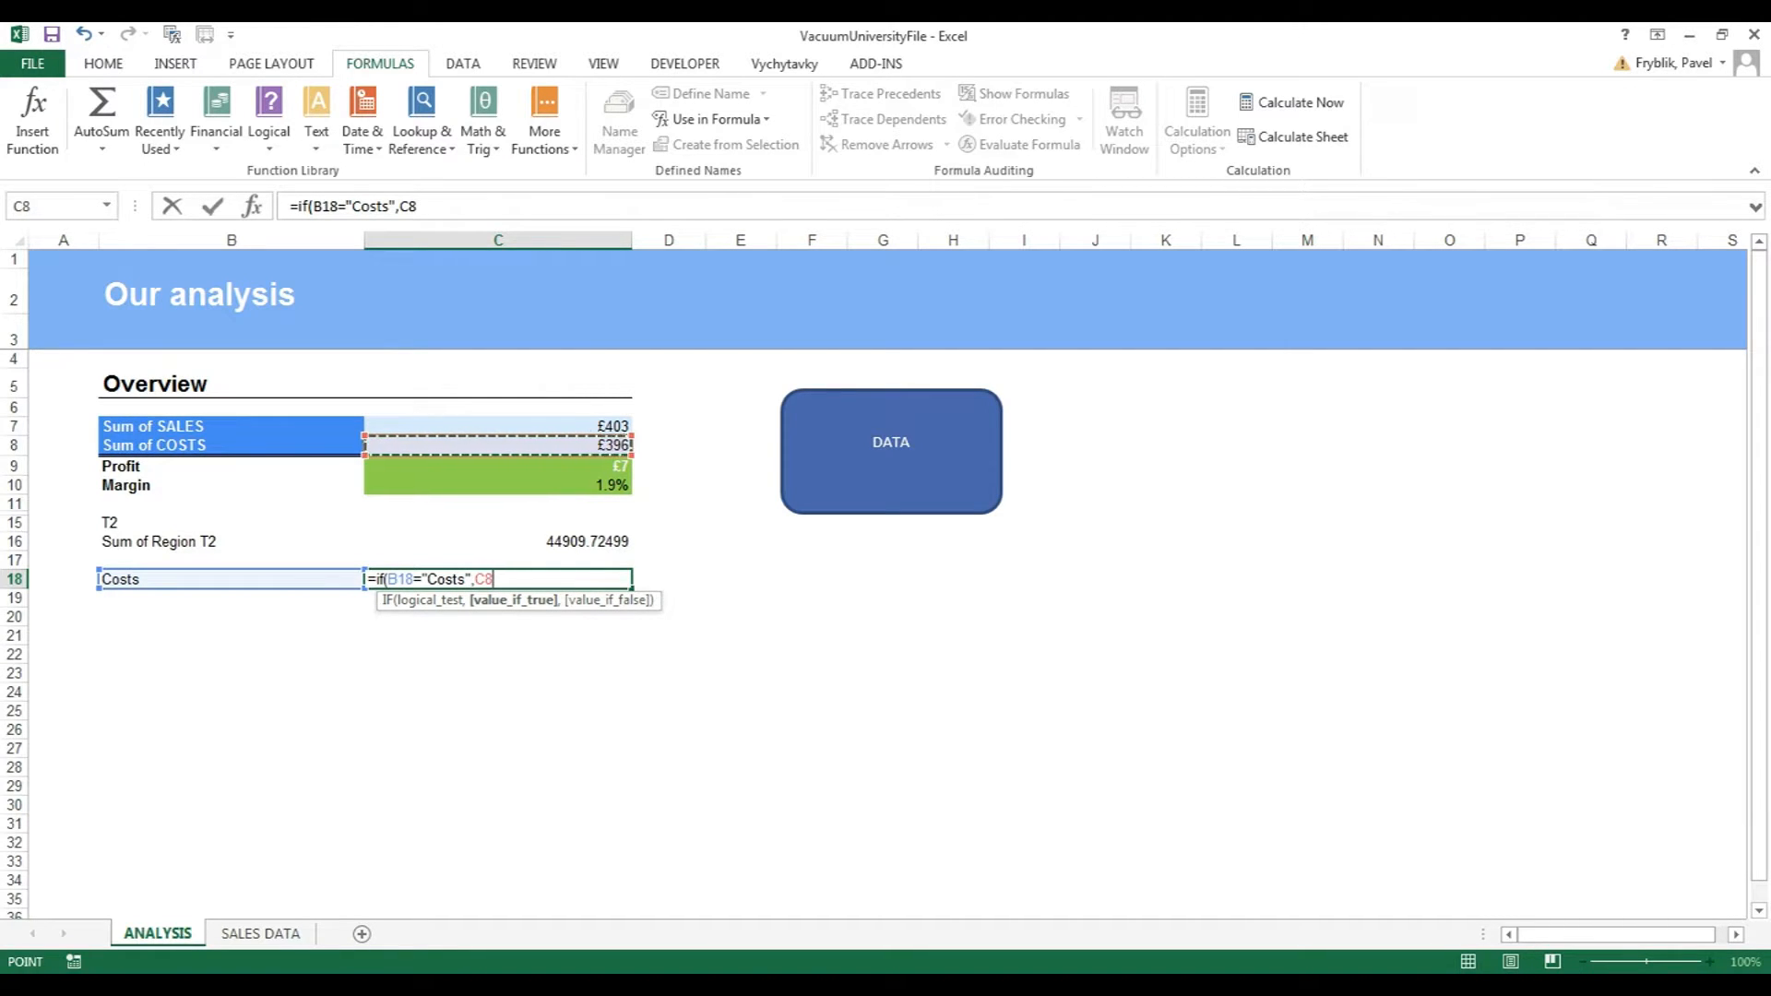
{"action": "type", "text": ","}
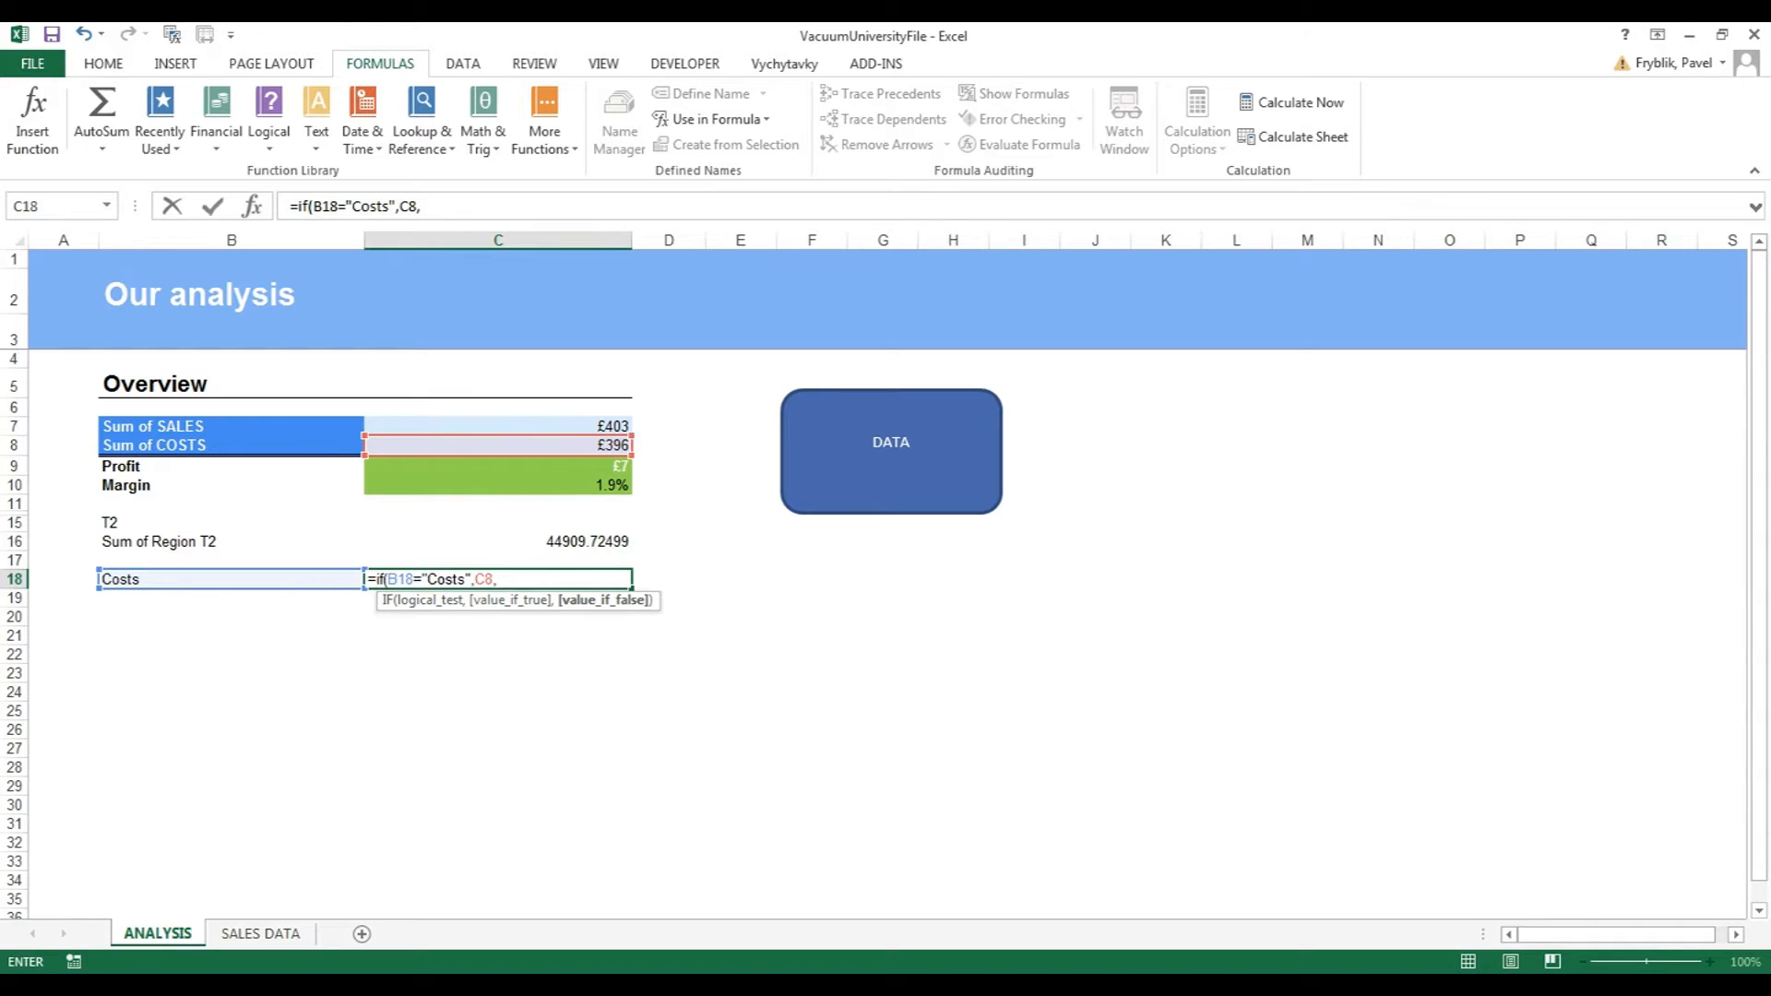
{"action": "type", "text": "If("}
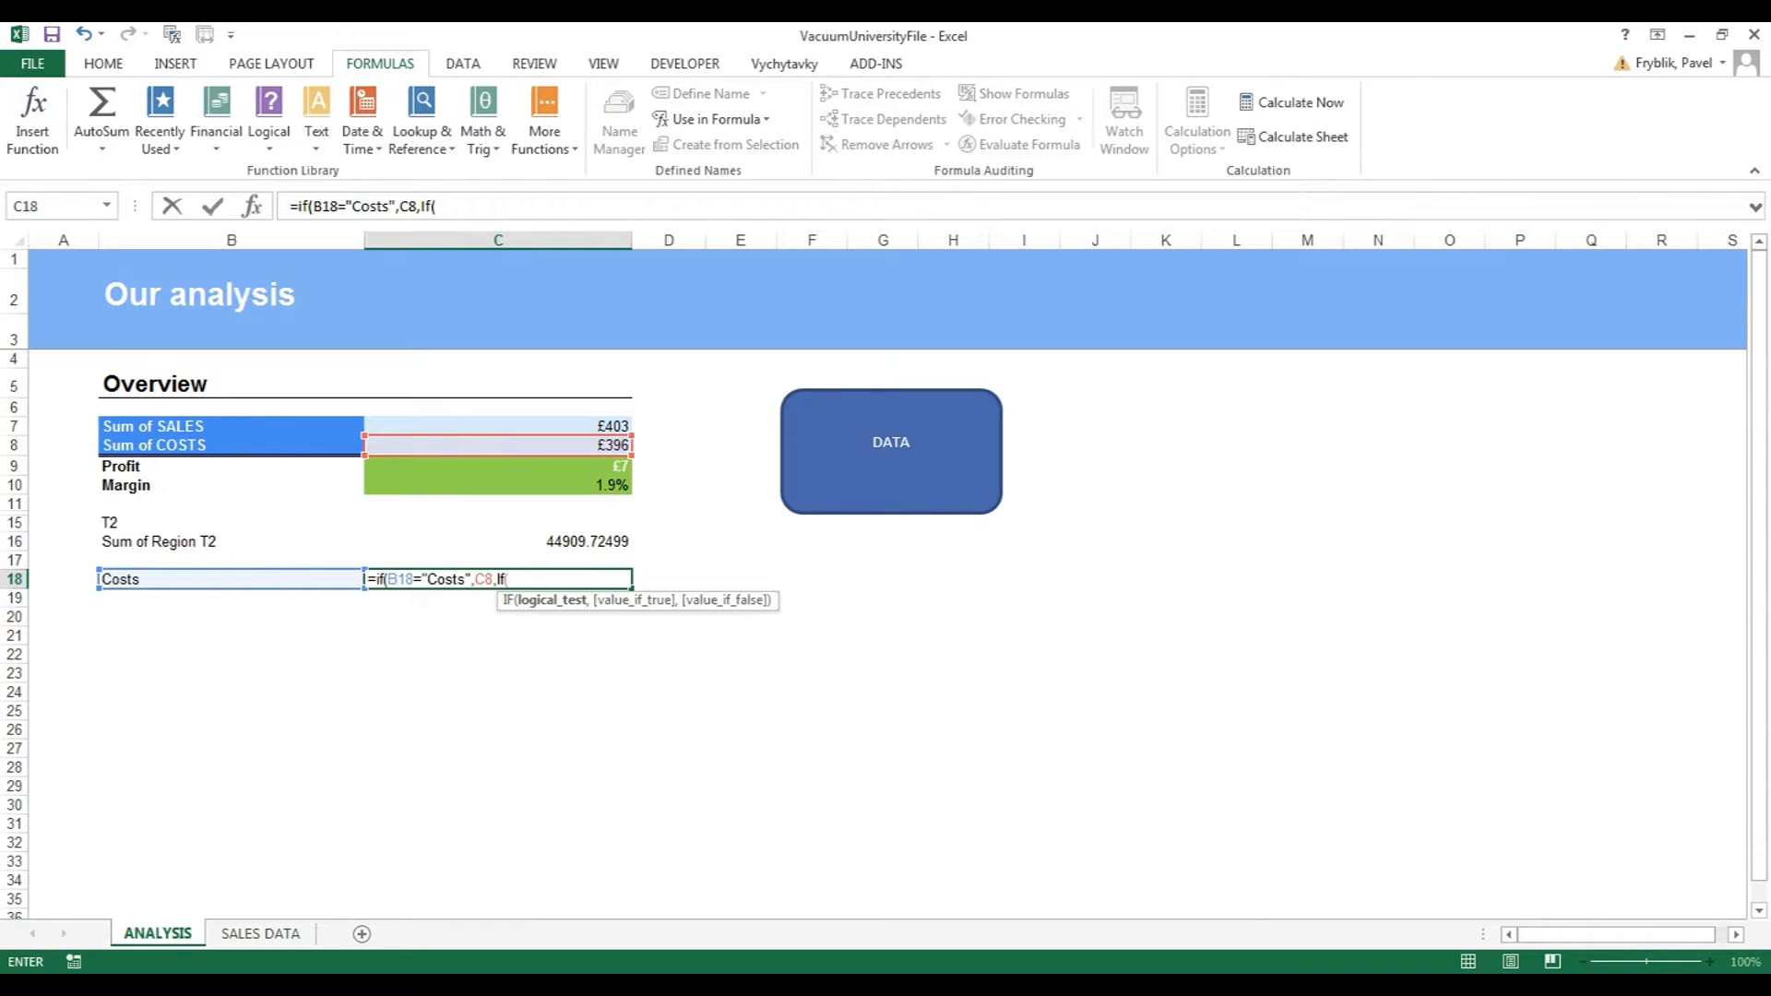
{"action": "key", "text": "Left"}
{"action": "type", "text": "=\"Sales"}
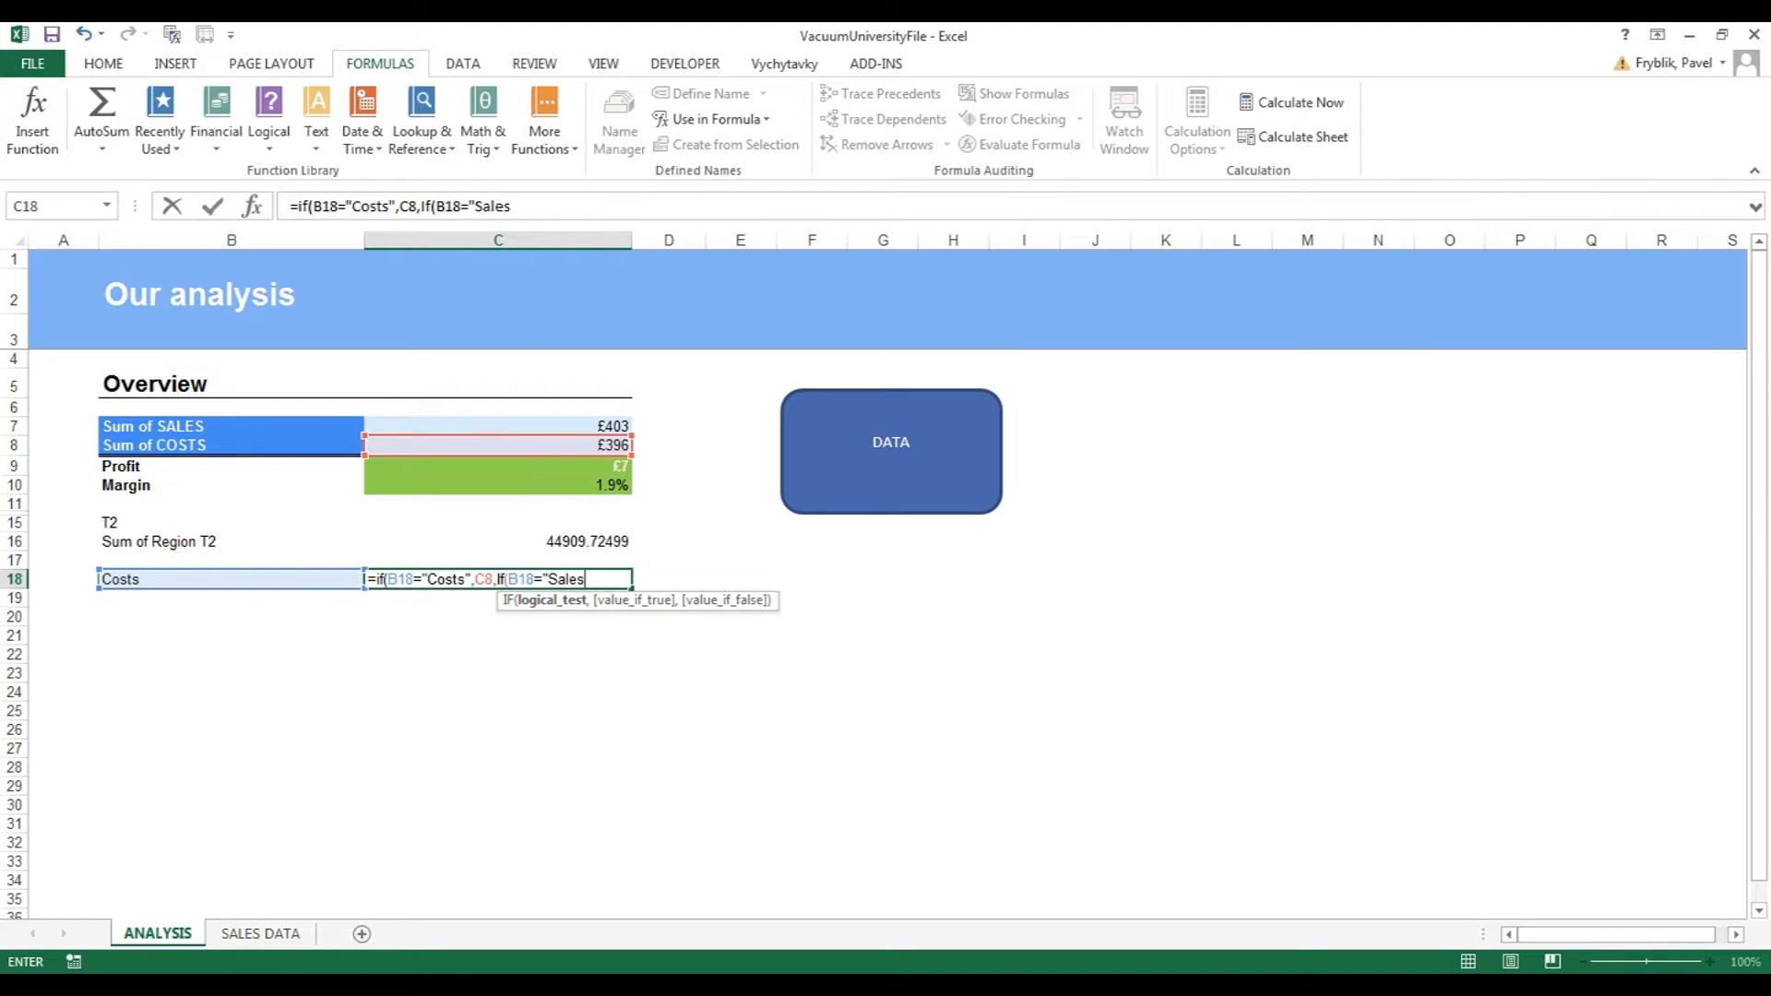
{"action": "type", "text": "\","}
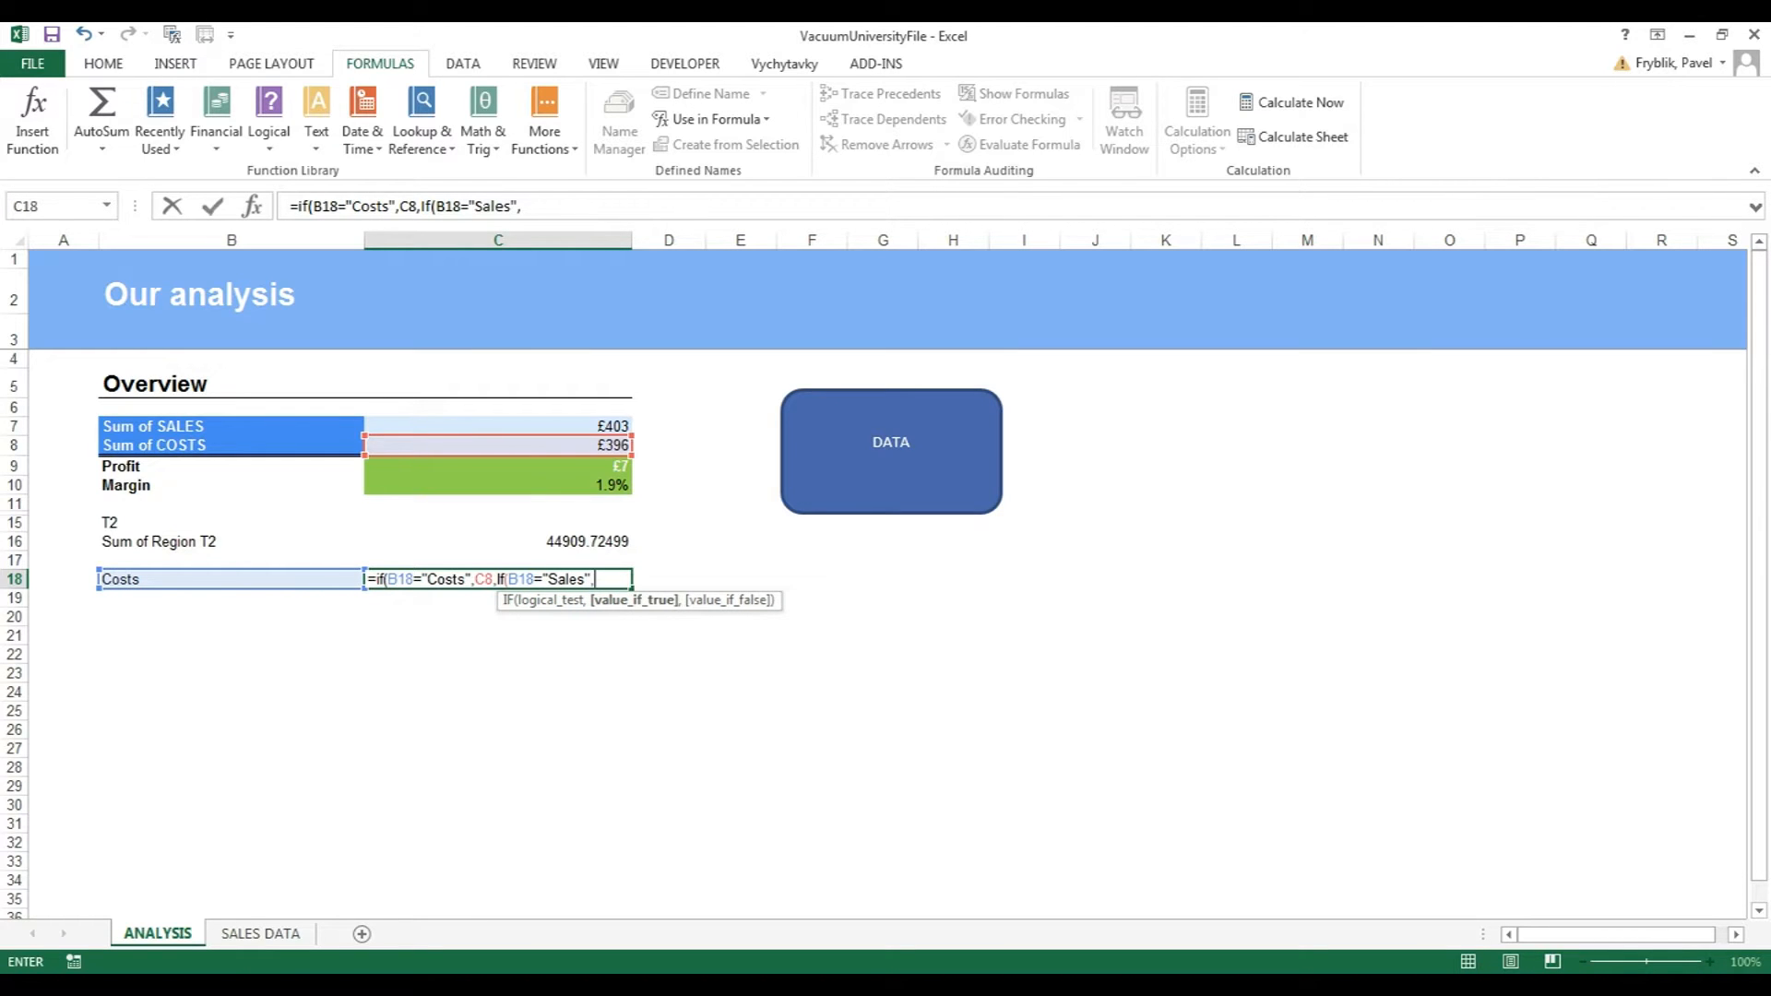
{"action": "left_click", "coordinate": [498, 426]}
{"action": "type", "text": ",0))"}
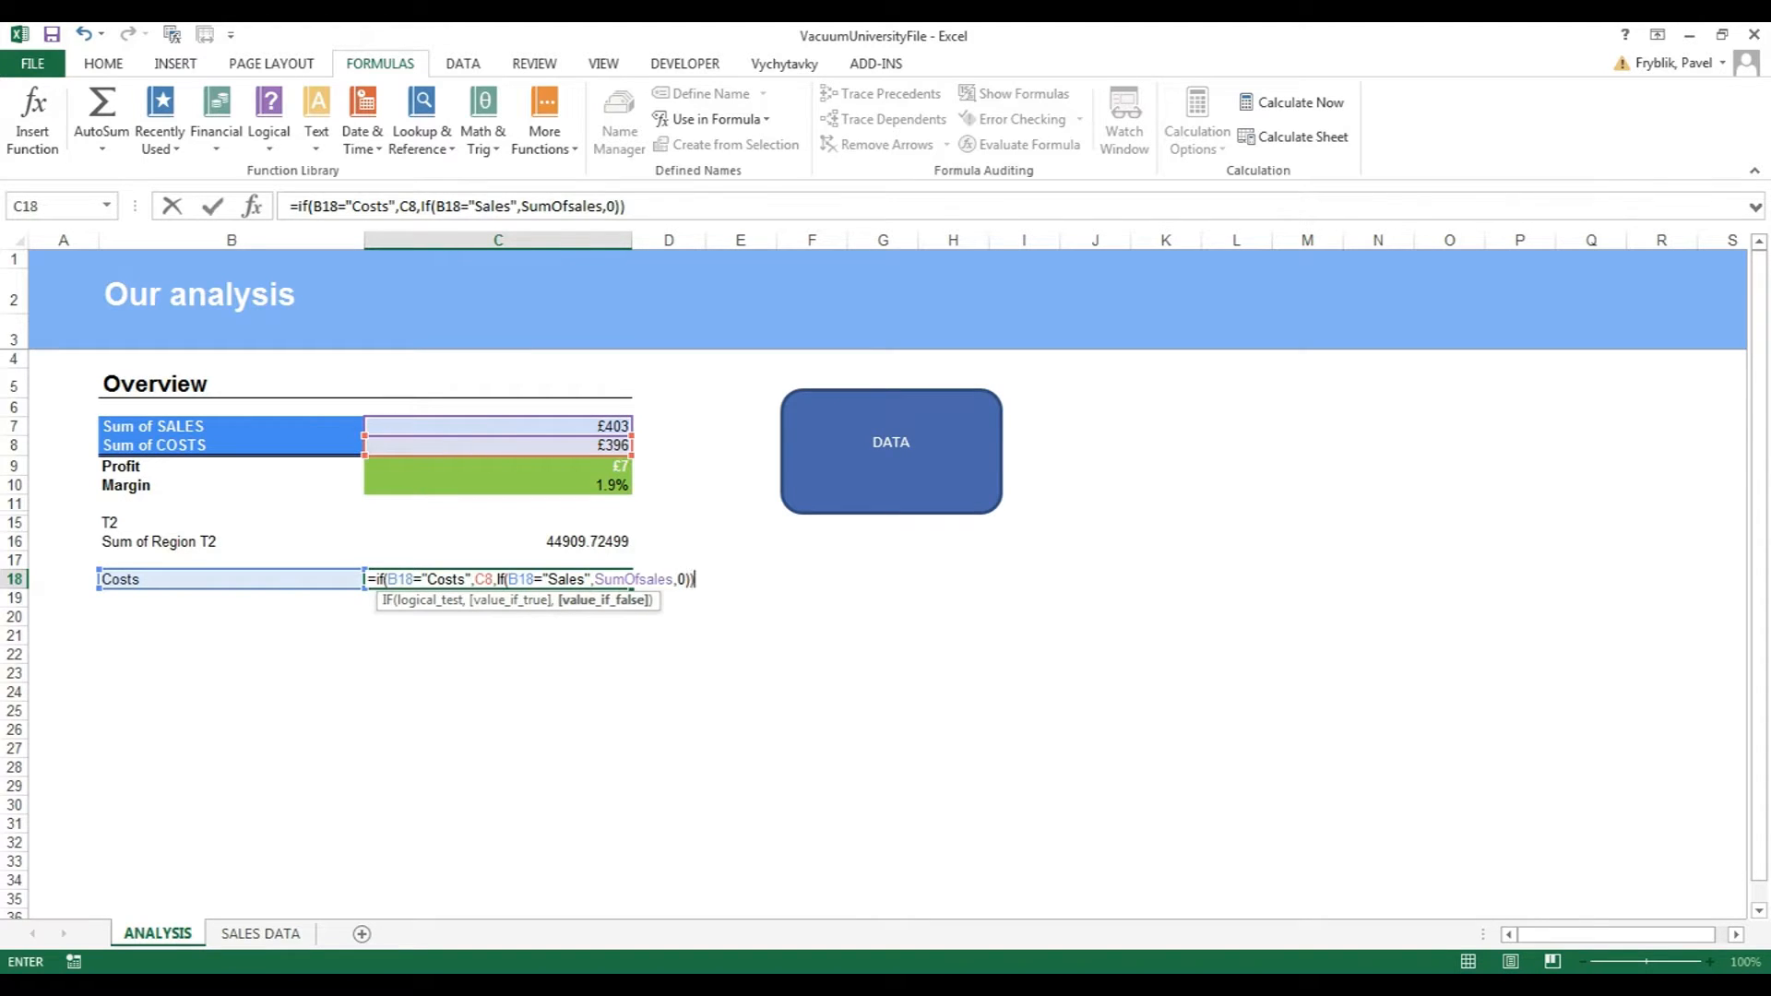
{"action": "key", "text": "Return"}
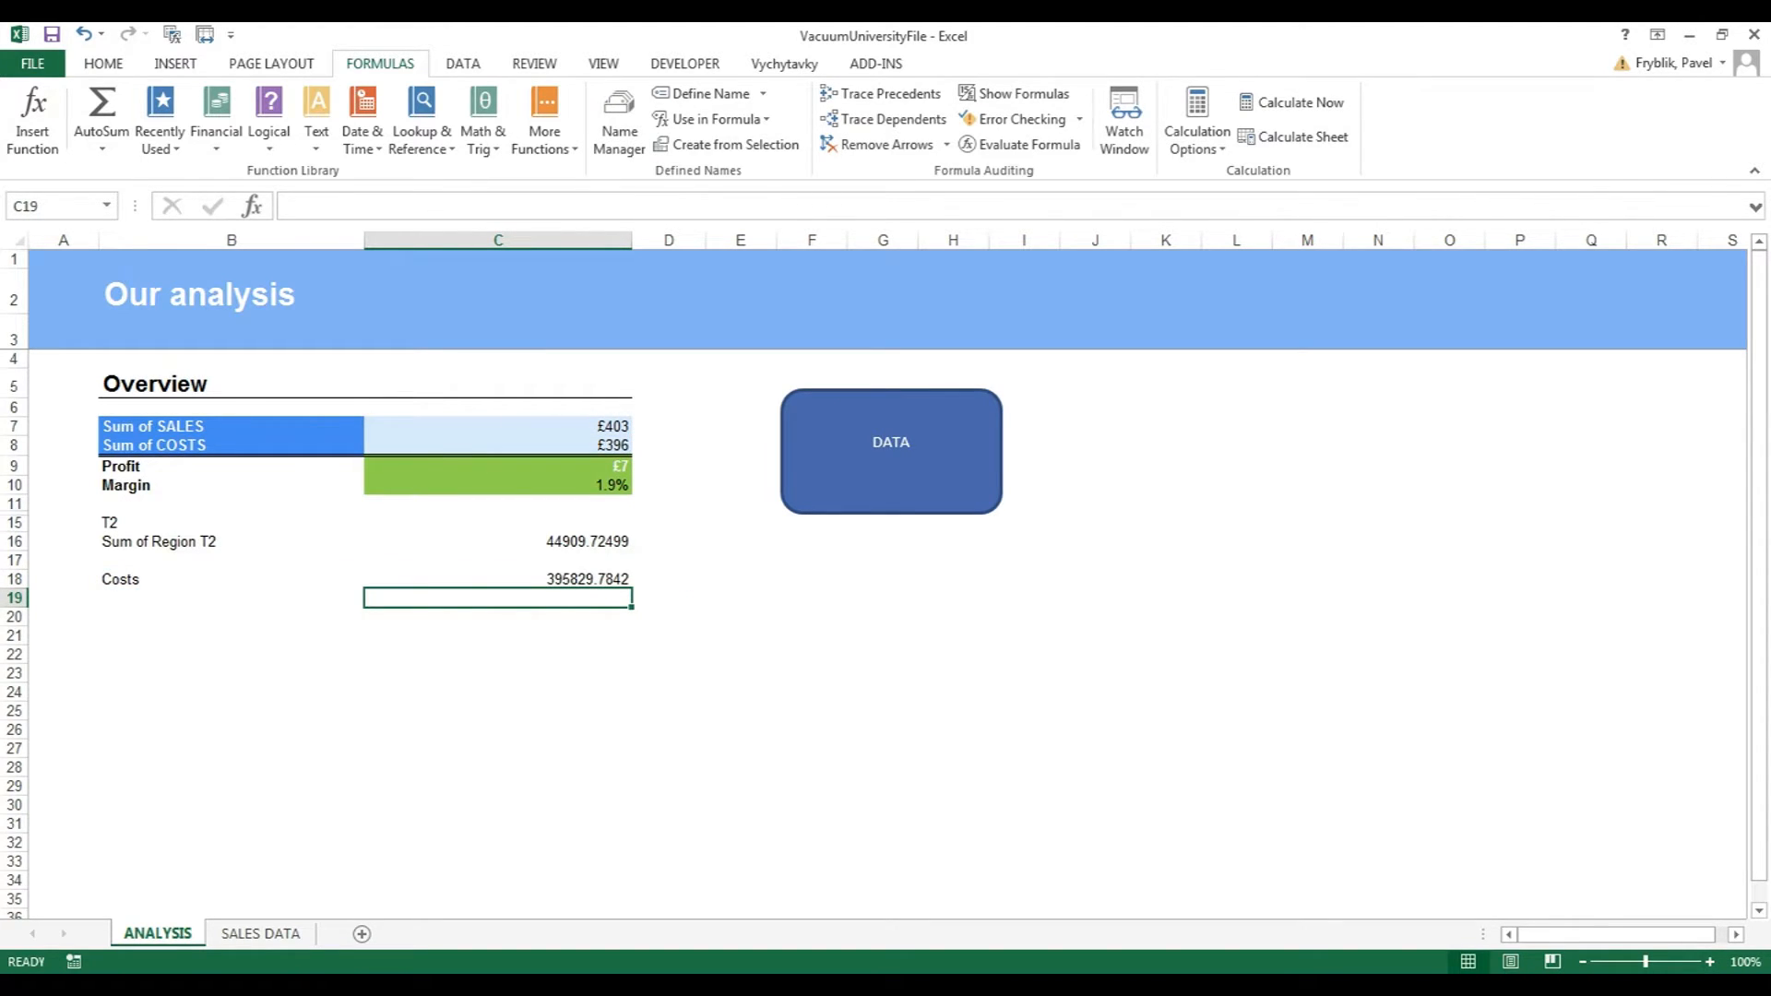
{"action": "left_click", "coordinate": [498, 579]}
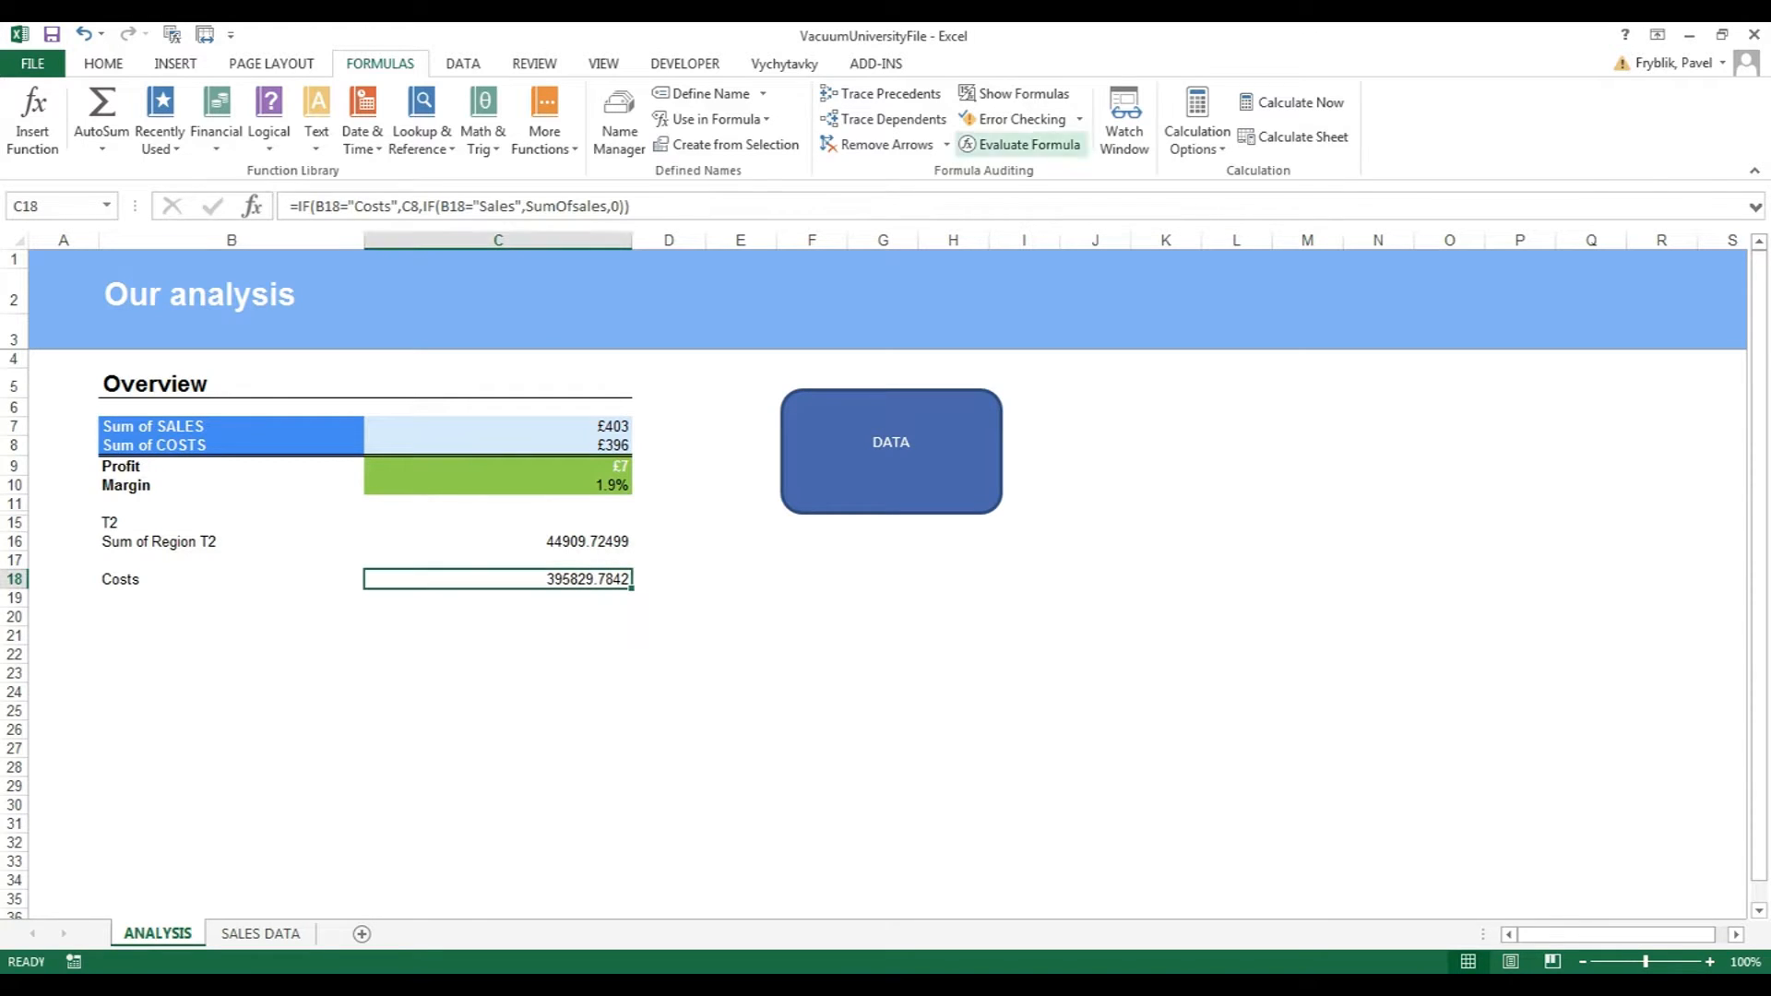
Step through C18's nested IF in Evaluate Formula, from B18 = Costs (TRUE) to the final result.
{"action": "left_click", "coordinate": [1019, 144]}
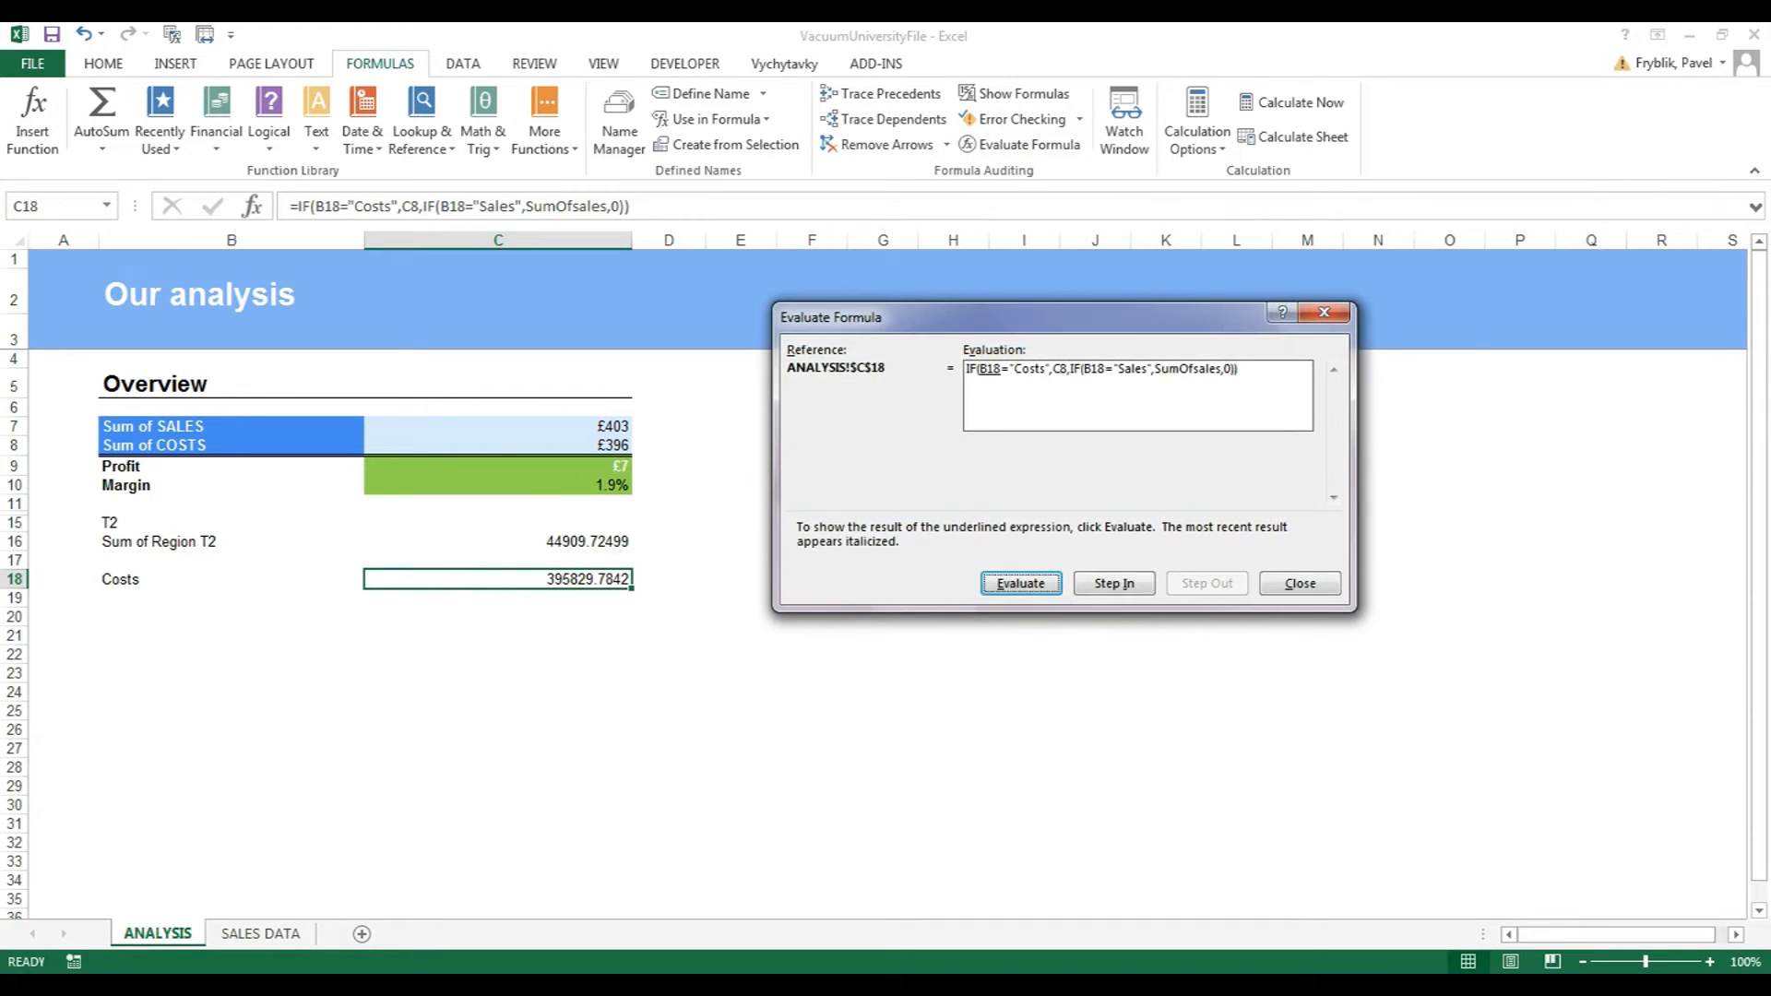
{"action": "left_click_drag", "start_coordinate": [1019, 317], "coordinate": [958, 413]}
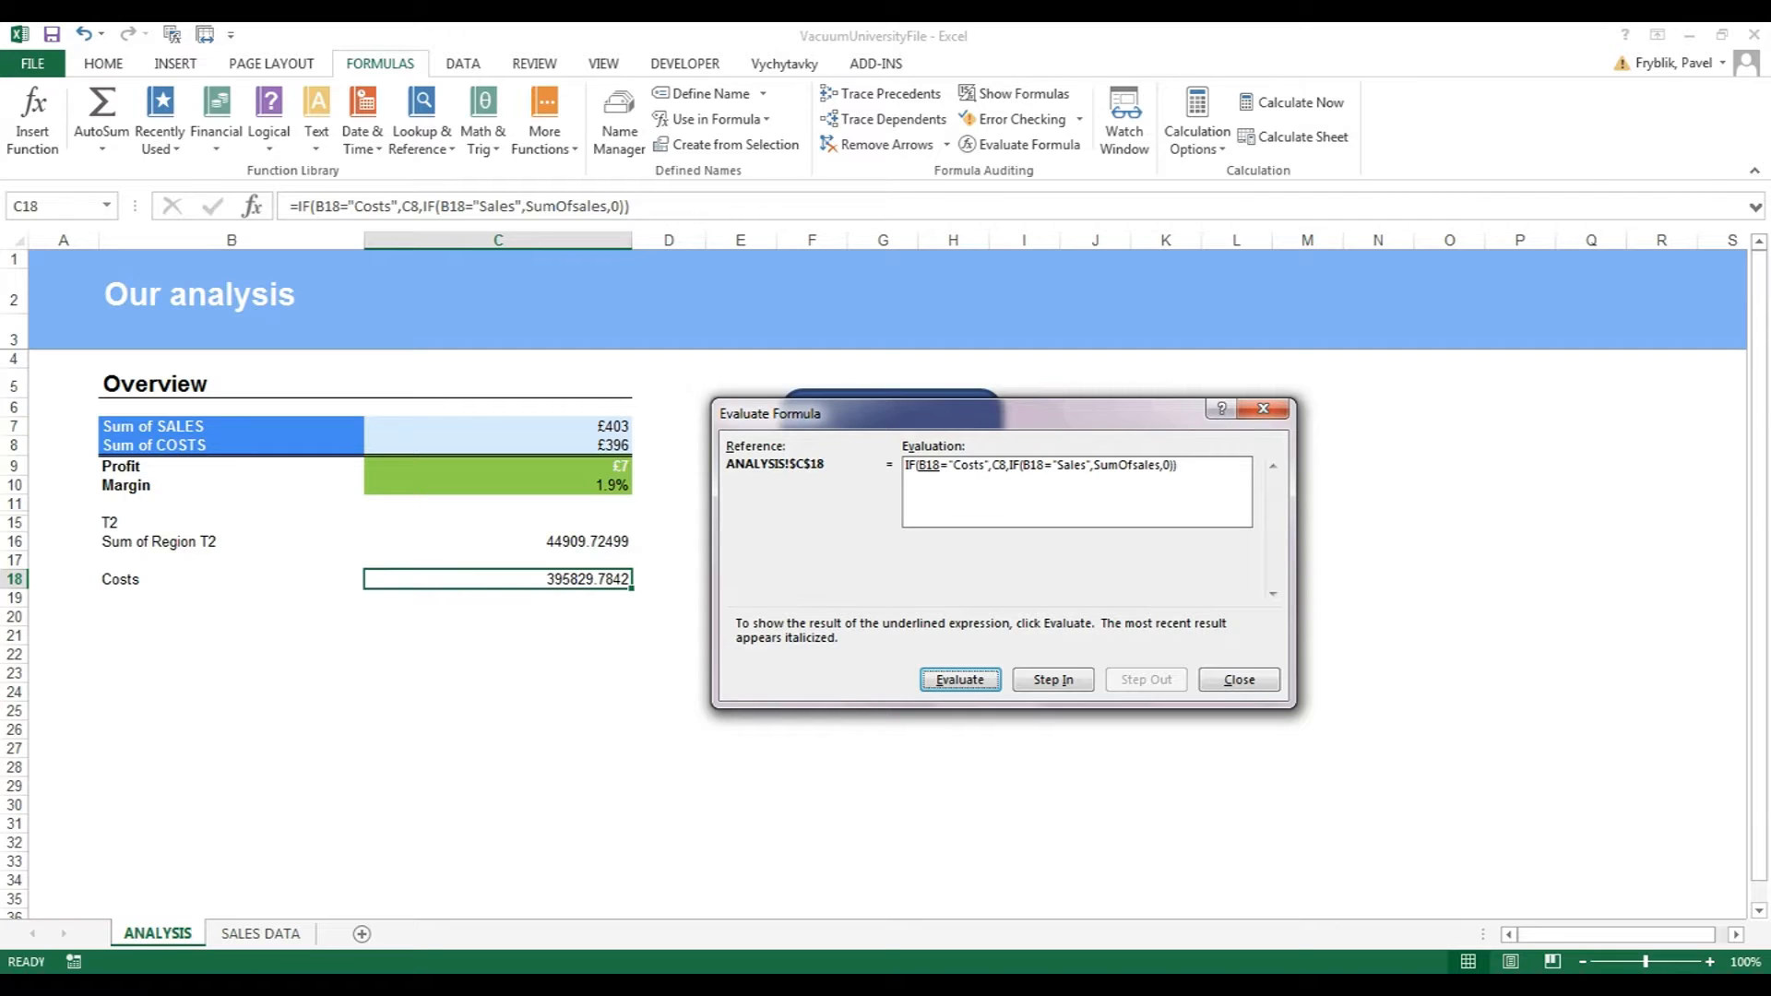
{"action": "key", "text": "Return"}
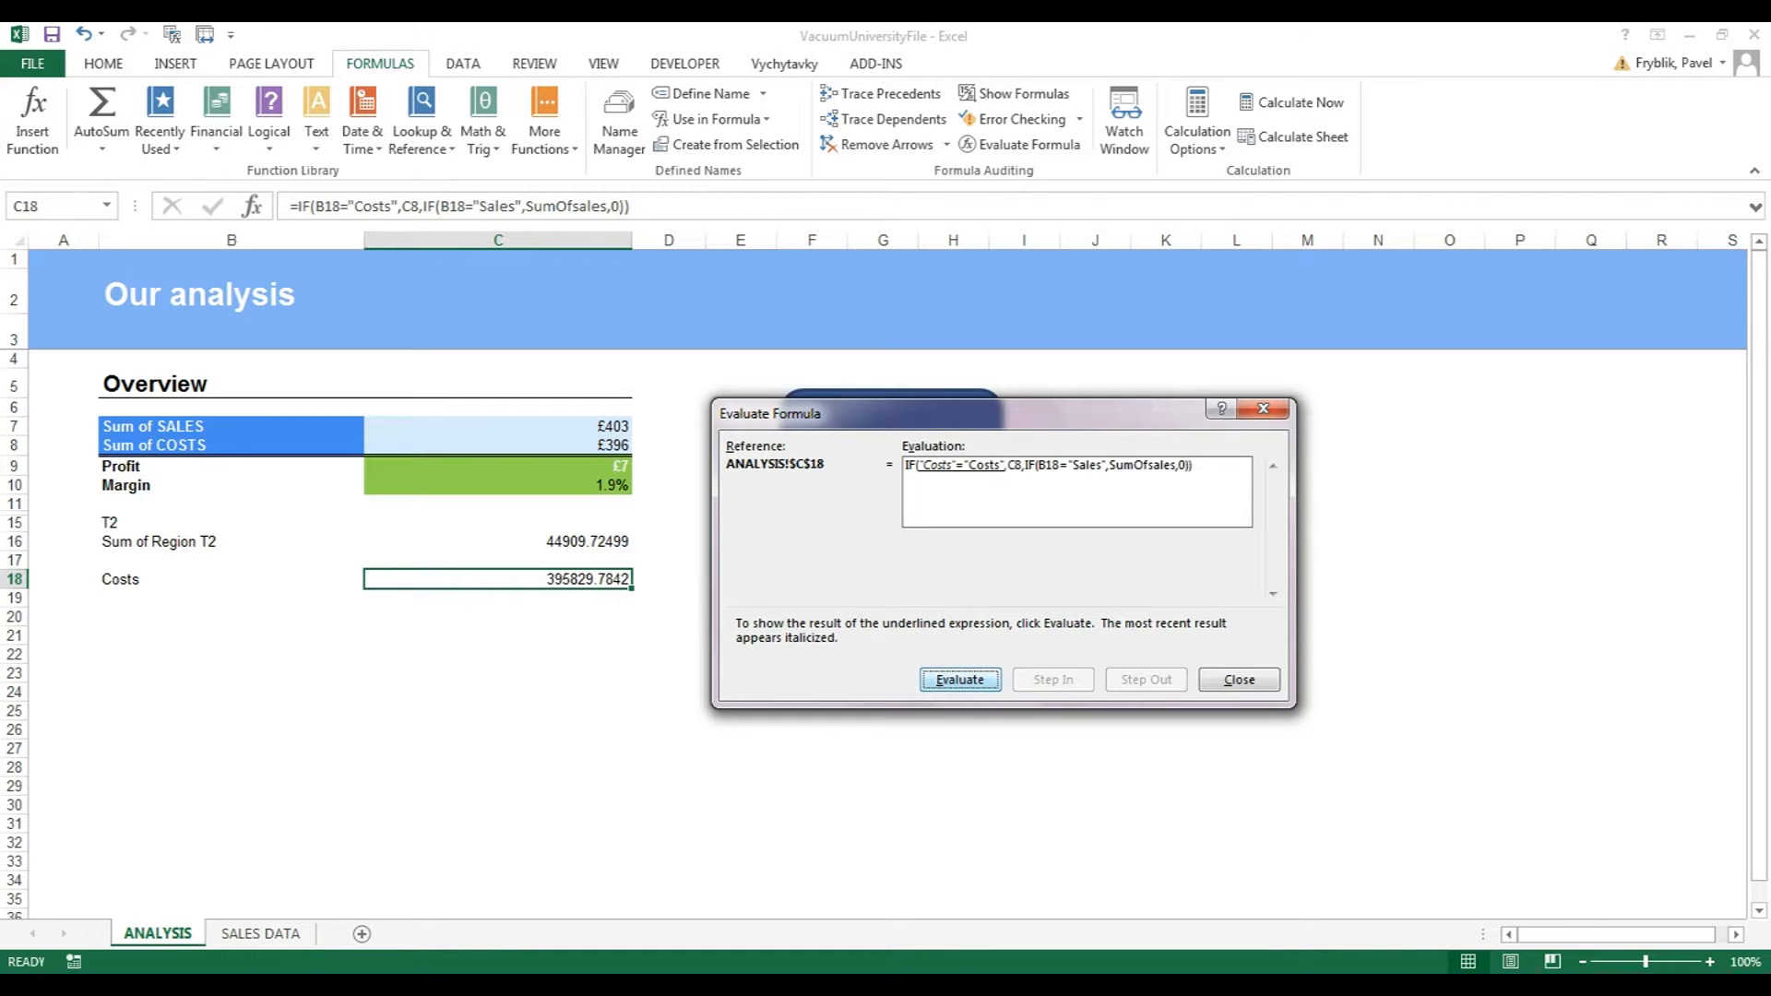
{"action": "key", "text": "Return"}
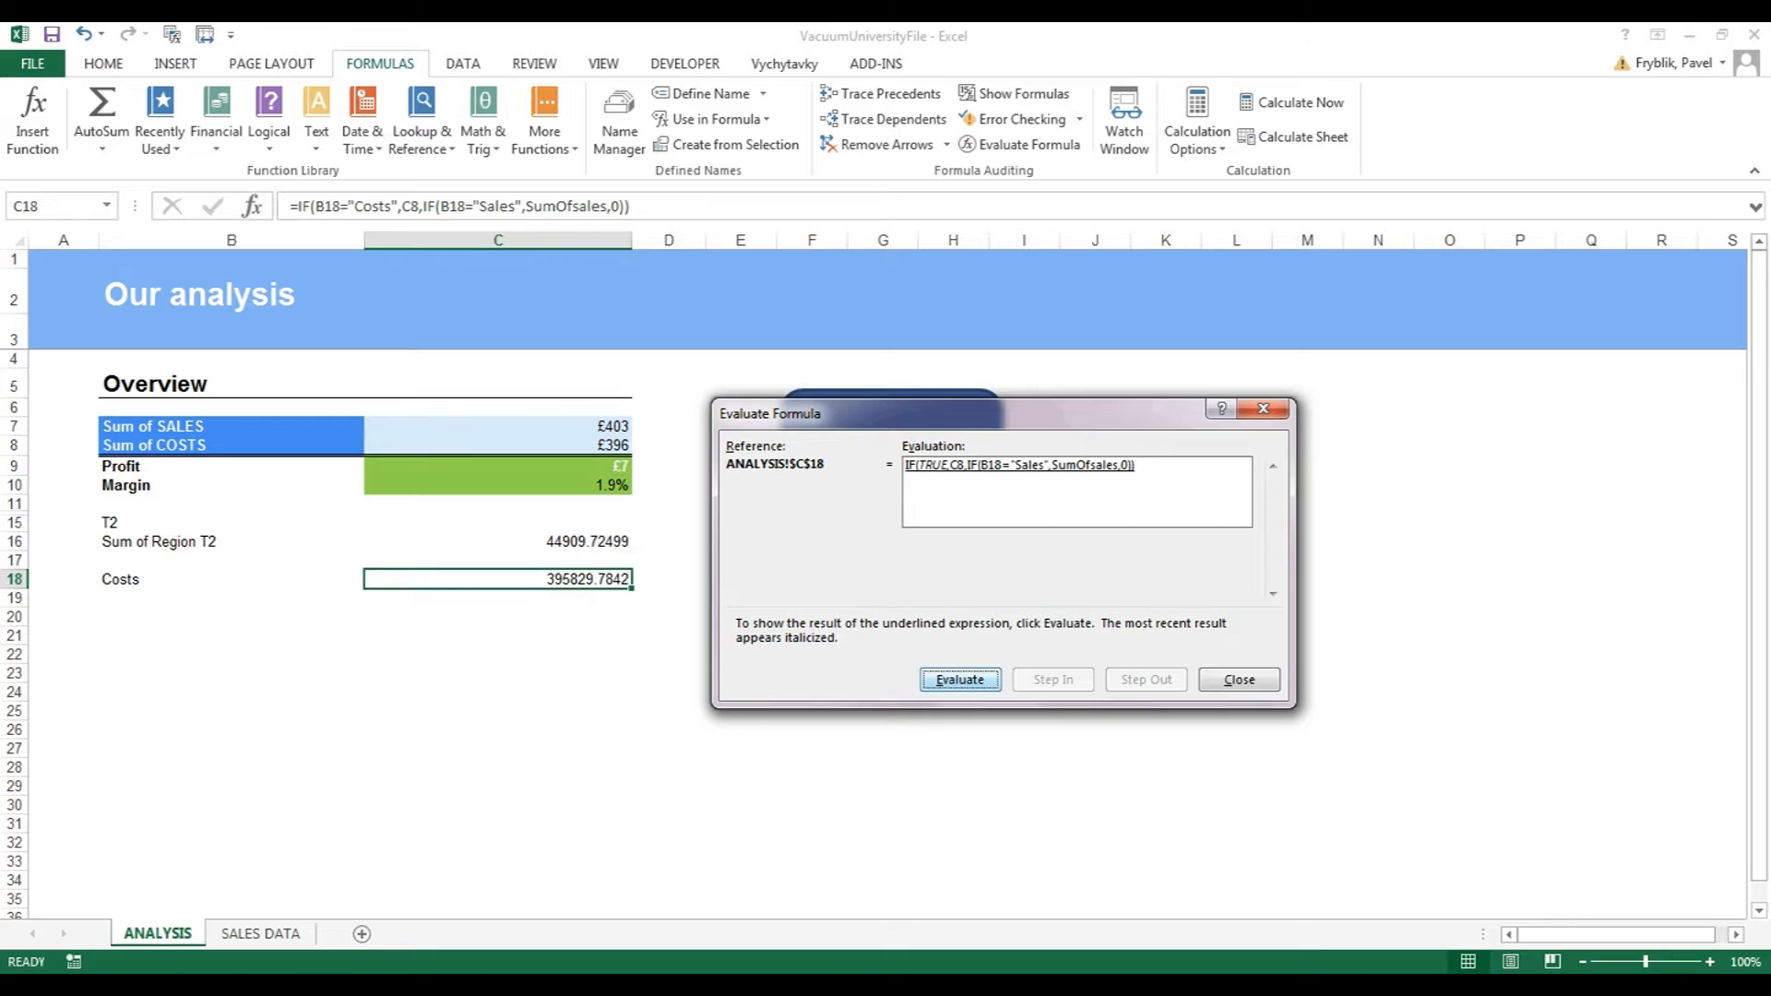
{"action": "key", "text": "Return"}
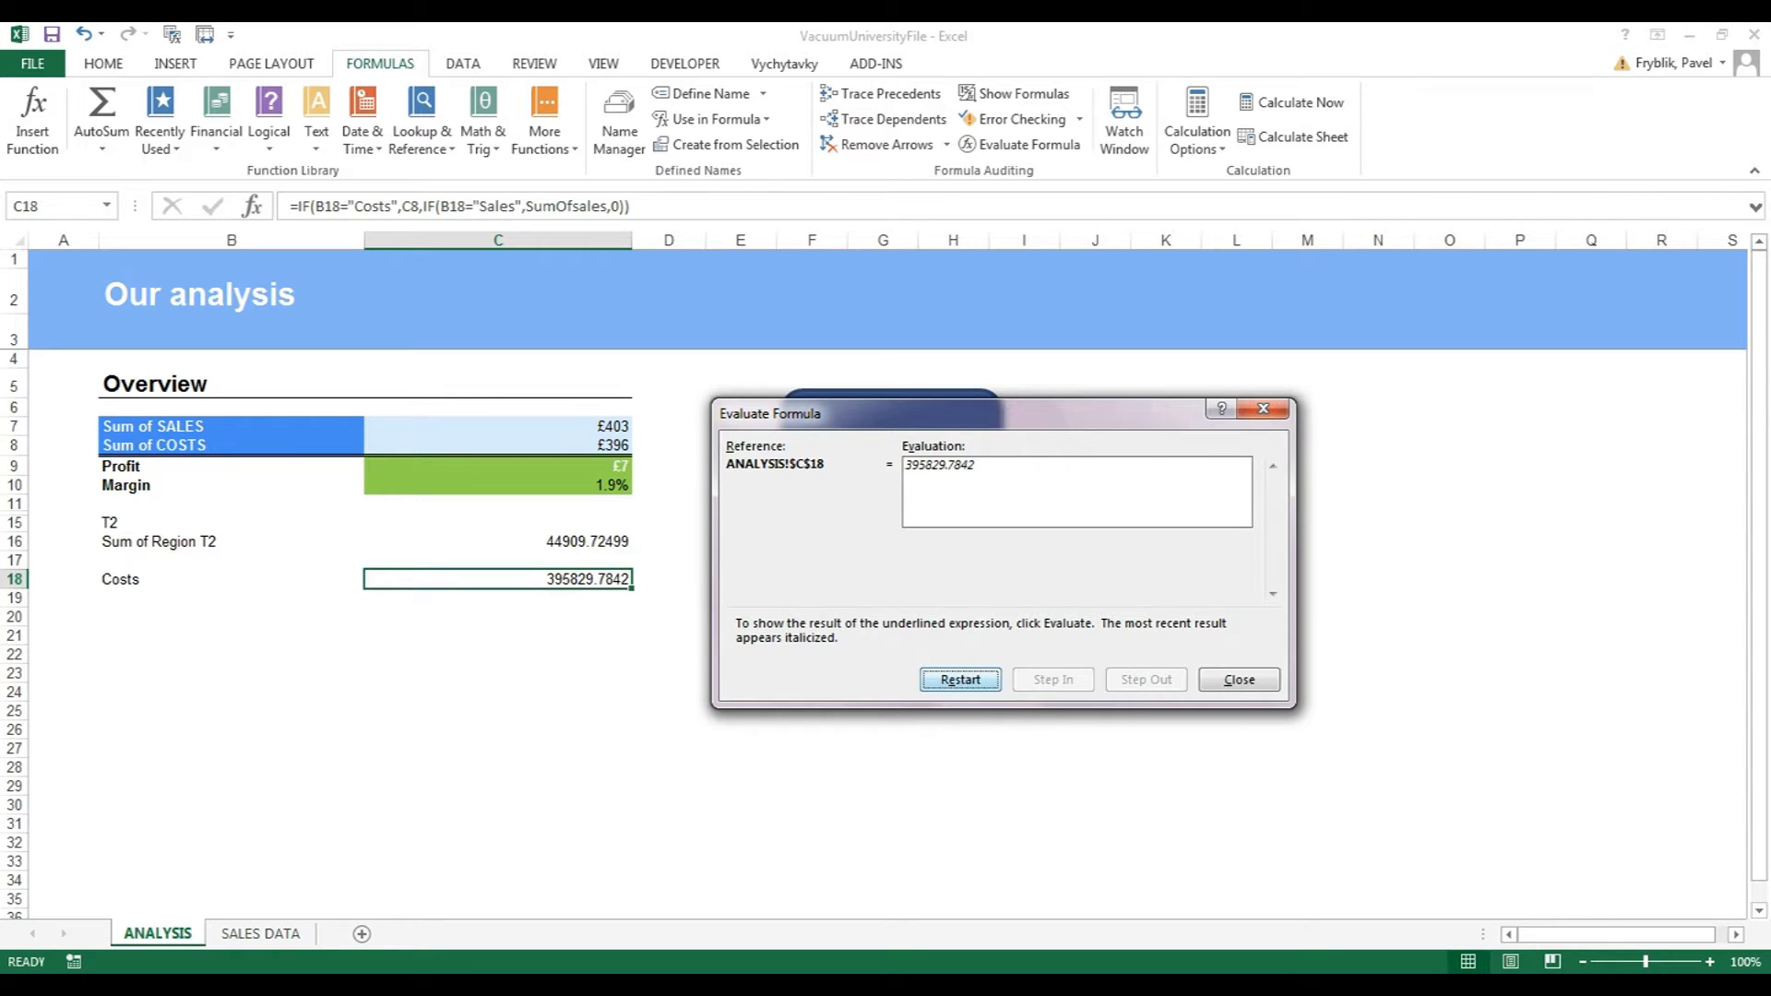
{"action": "key", "text": "Tab"}
{"action": "key", "text": "Return"}
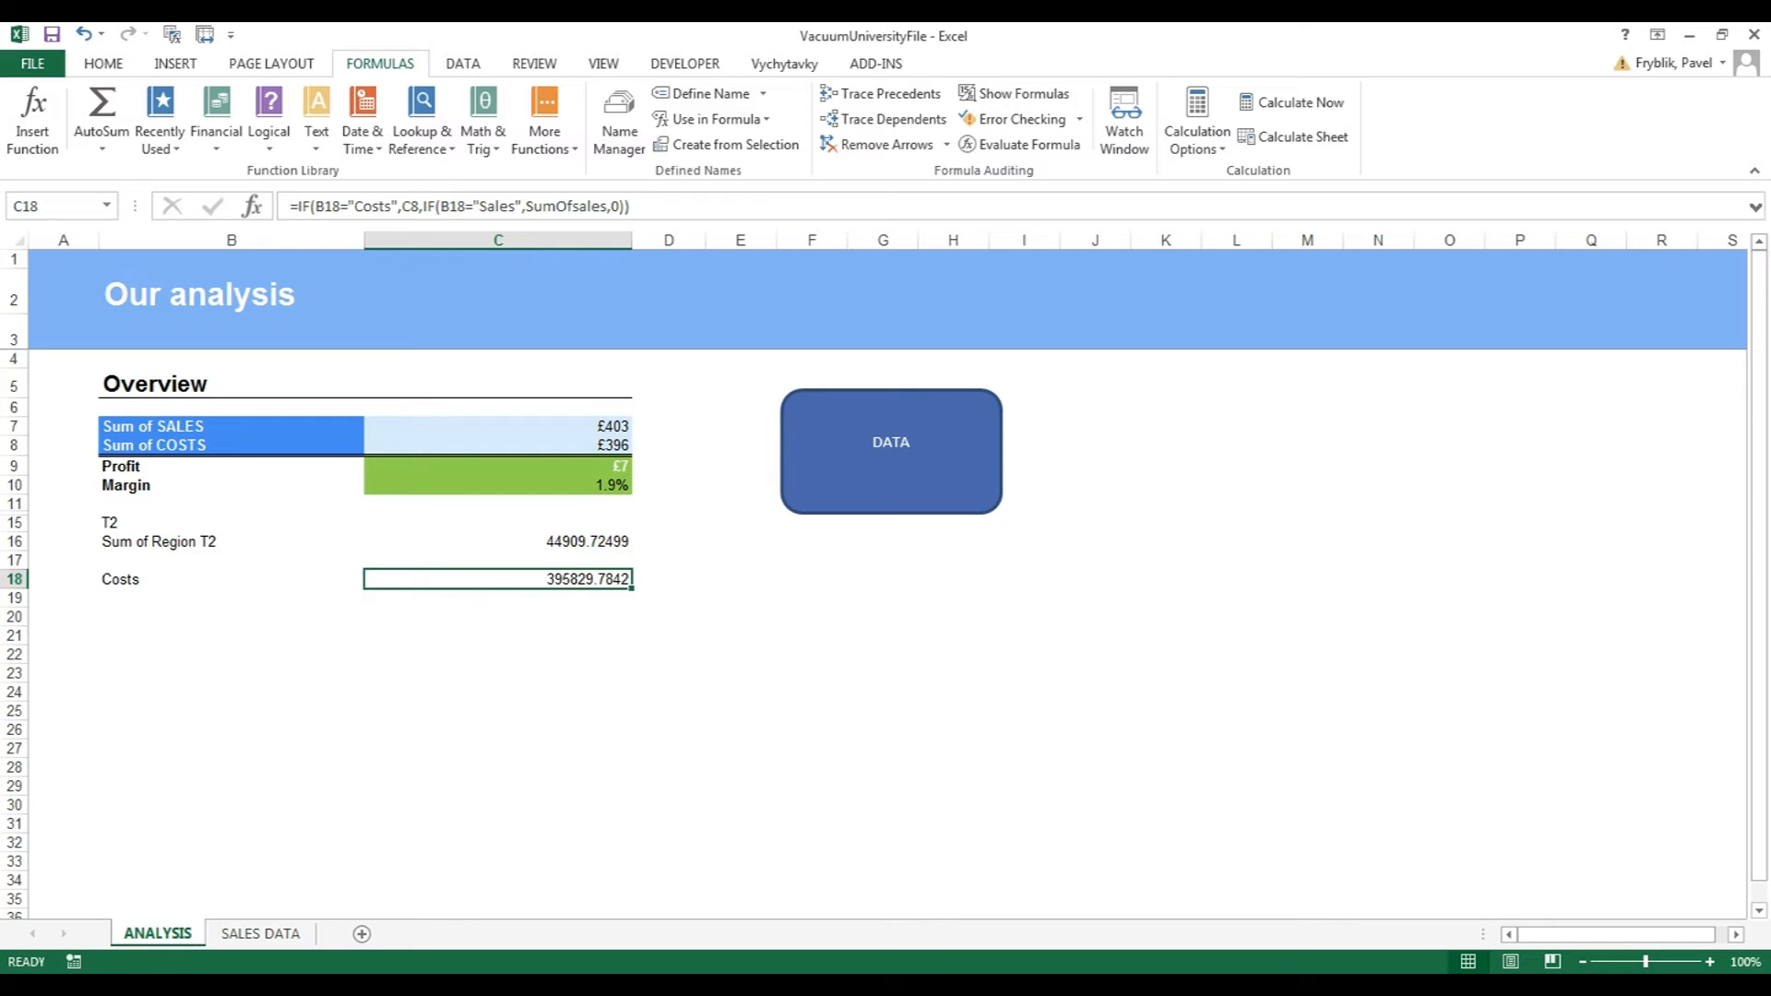
Change B18's label to Sales and check that C18 now returns 403237.3818.
{"action": "key", "text": "alt+Tab"}
{"action": "key", "text": "alt+Tab"}
{"action": "left_click", "coordinate": [232, 580]}
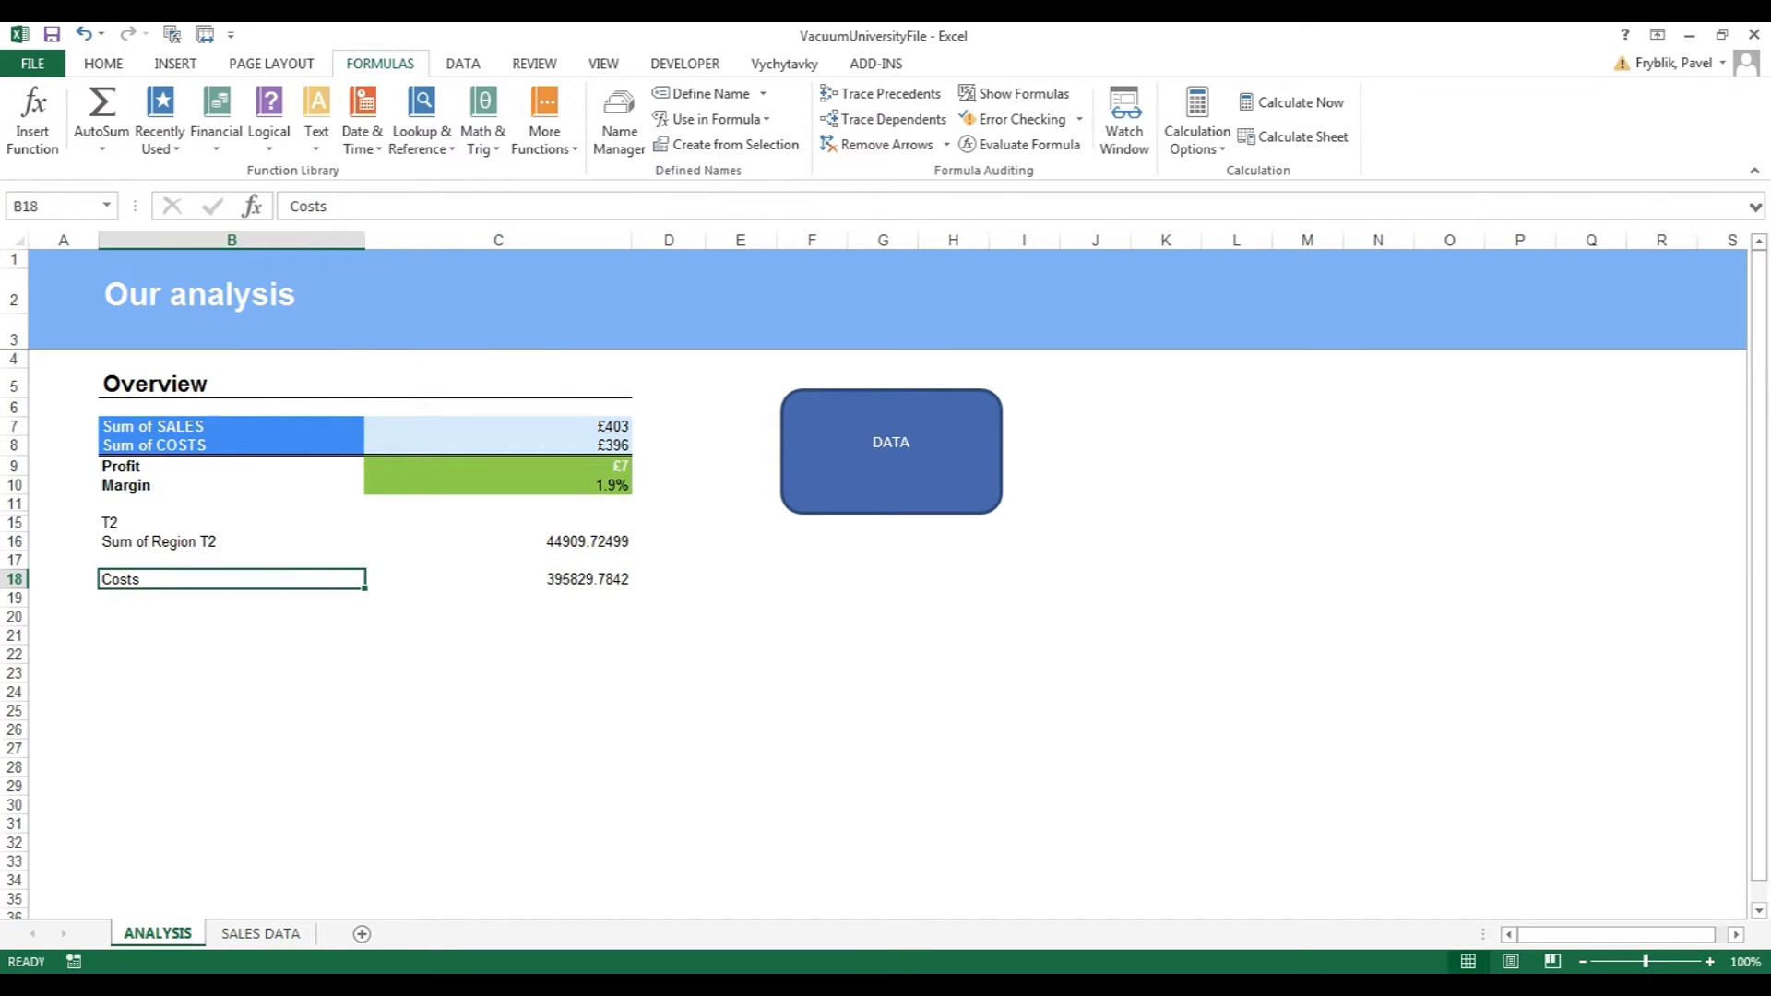
{"action": "type", "text": "Sales"}
{"action": "key", "text": "Return"}
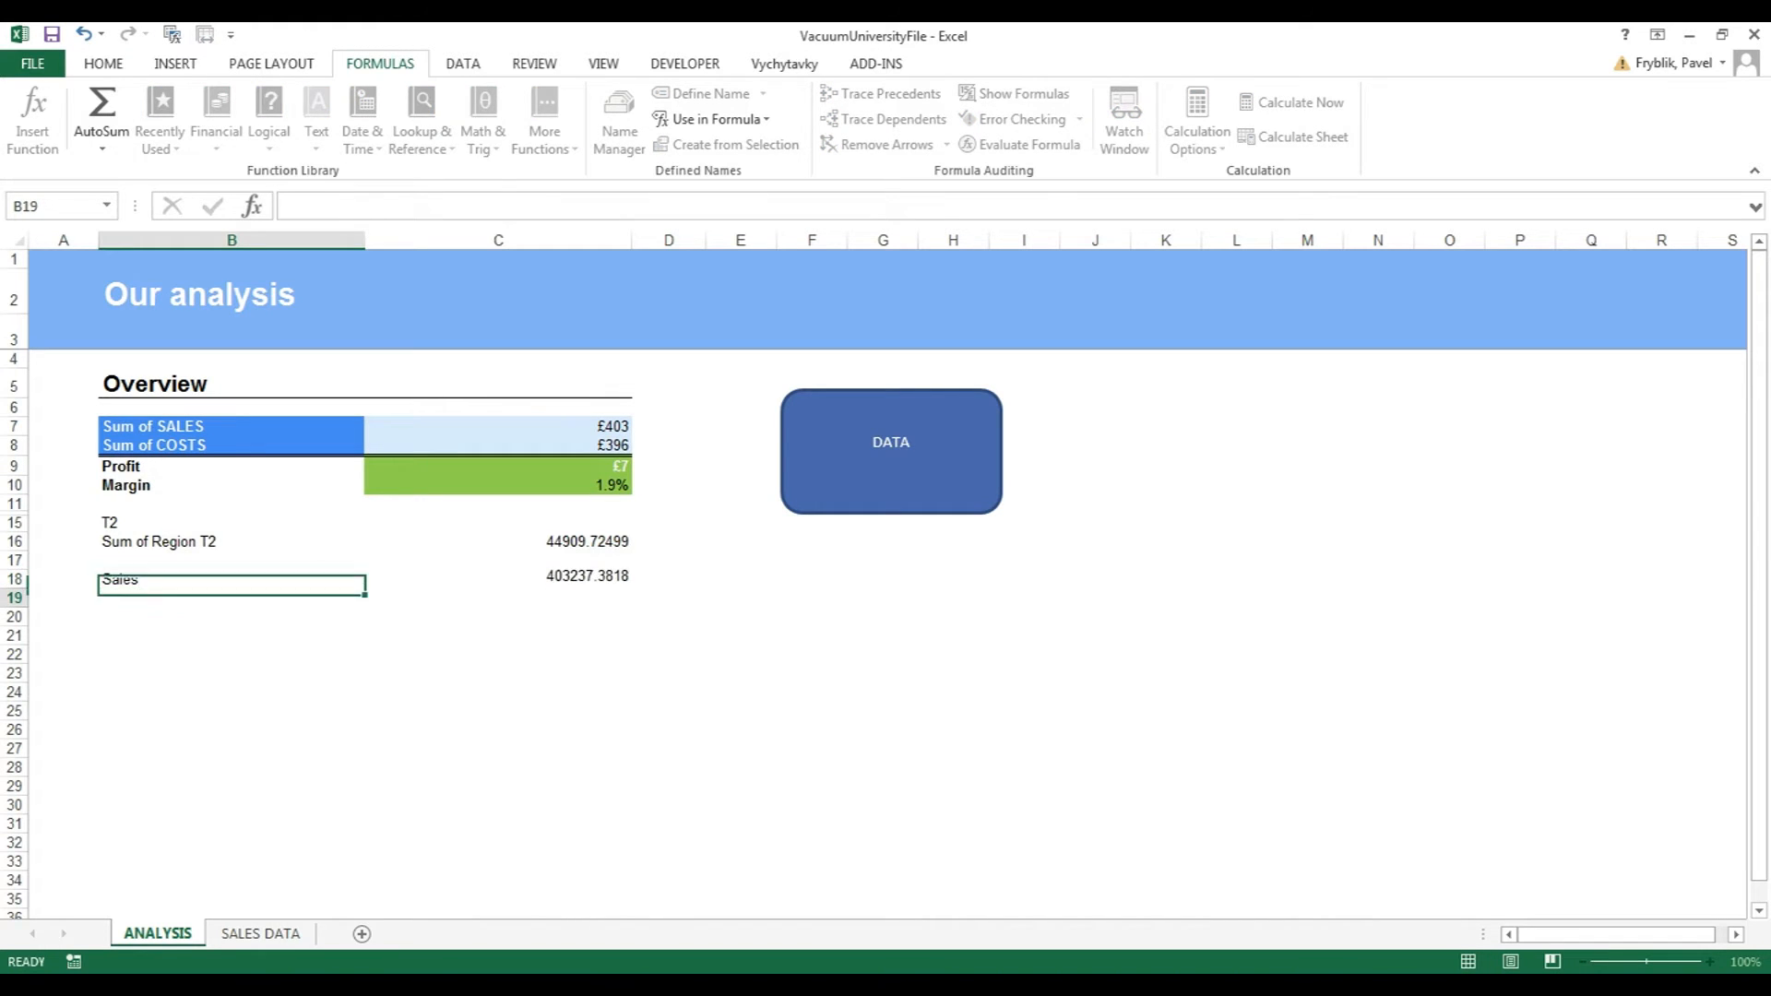
{"action": "key", "text": "Right"}
{"action": "key", "text": "Up"}
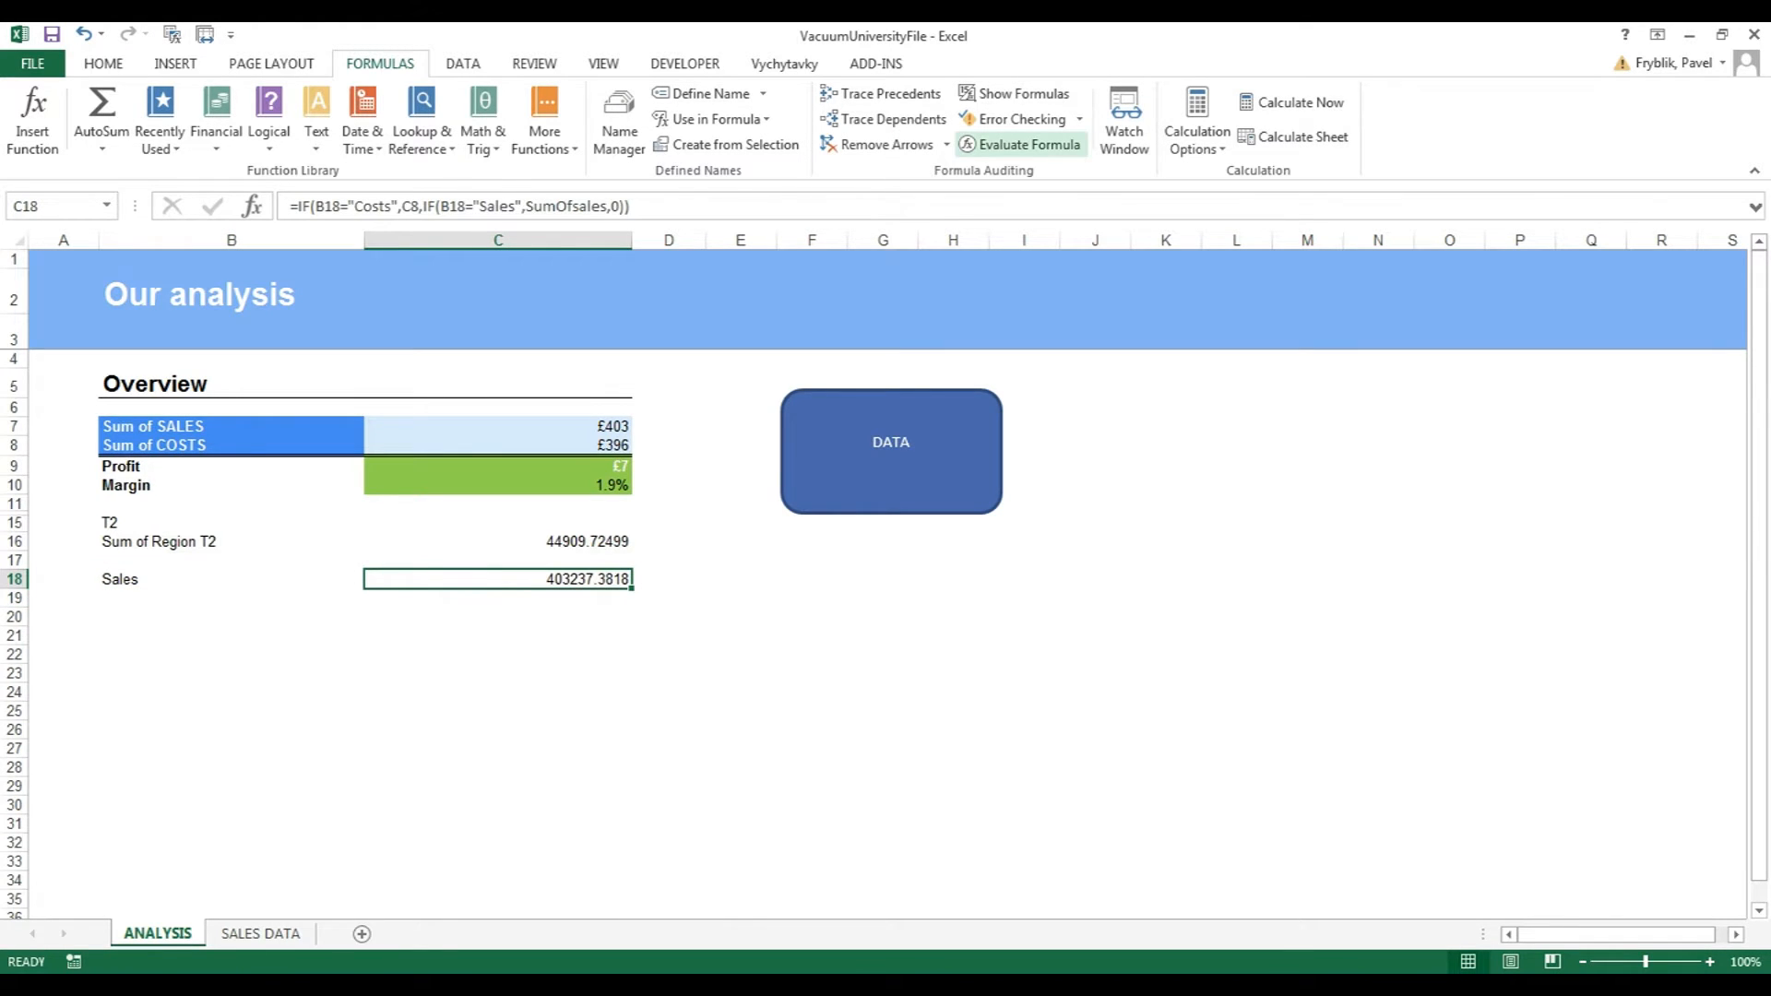
{"action": "left_click", "coordinate": [1019, 144]}
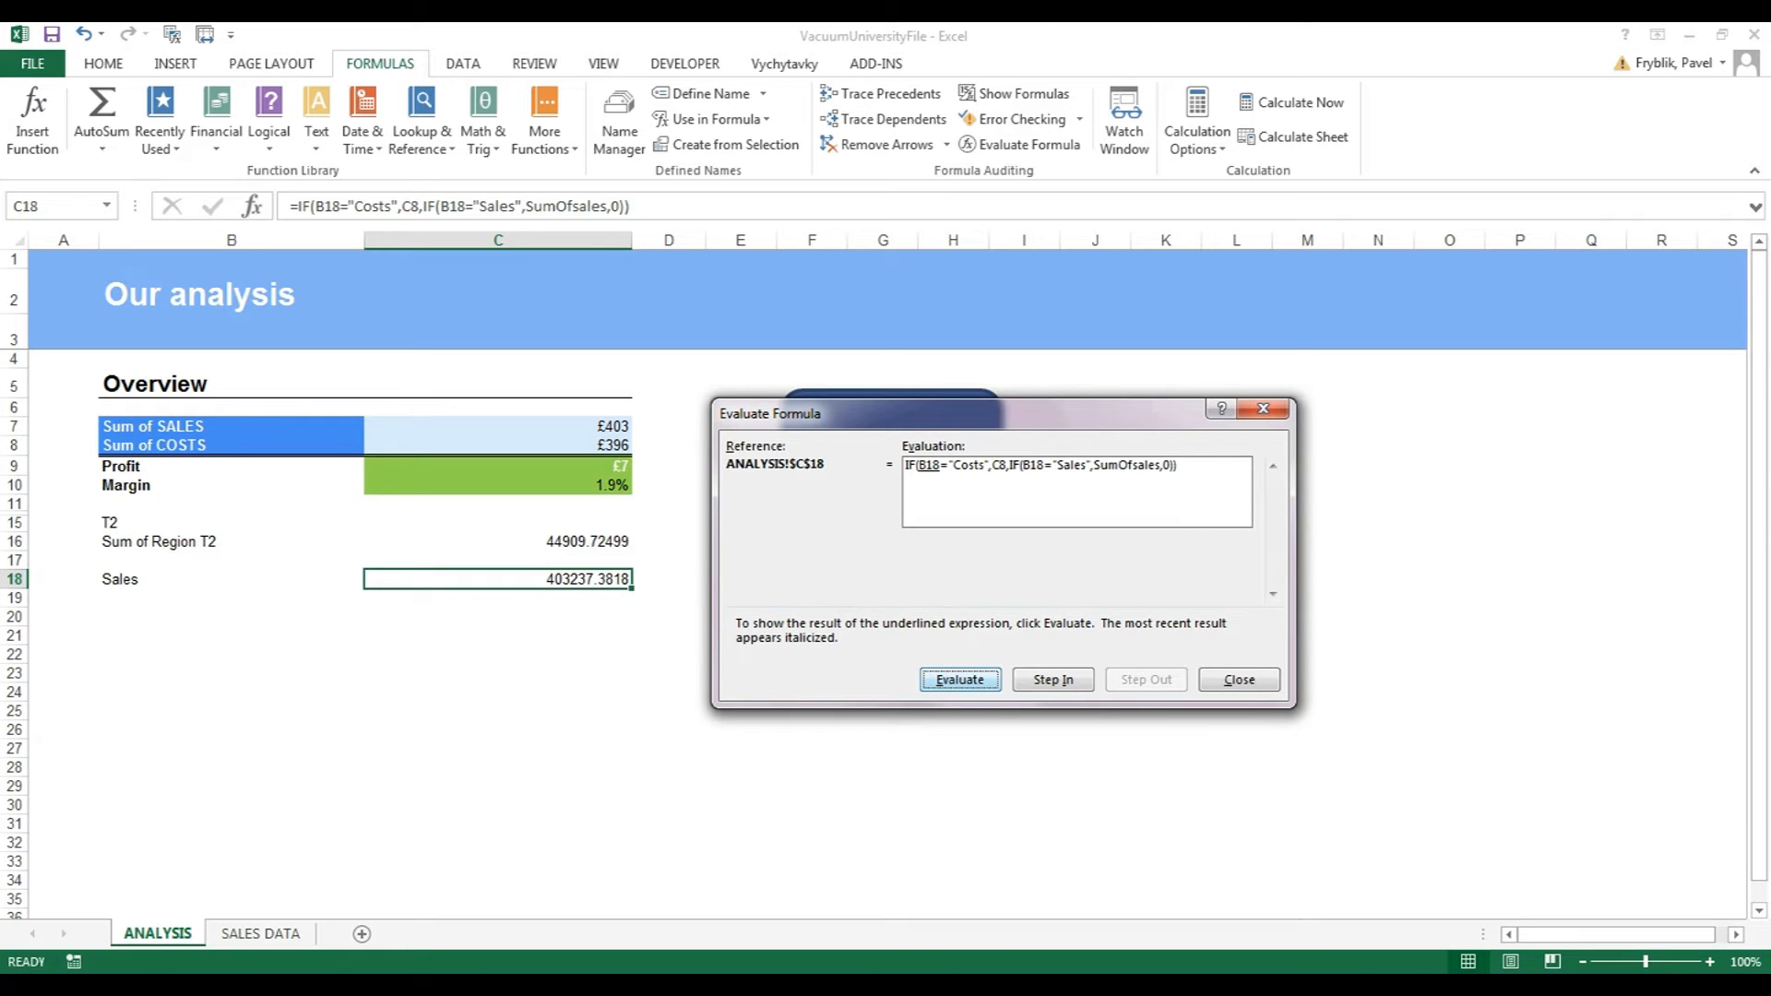
{"action": "key", "text": "Return"}
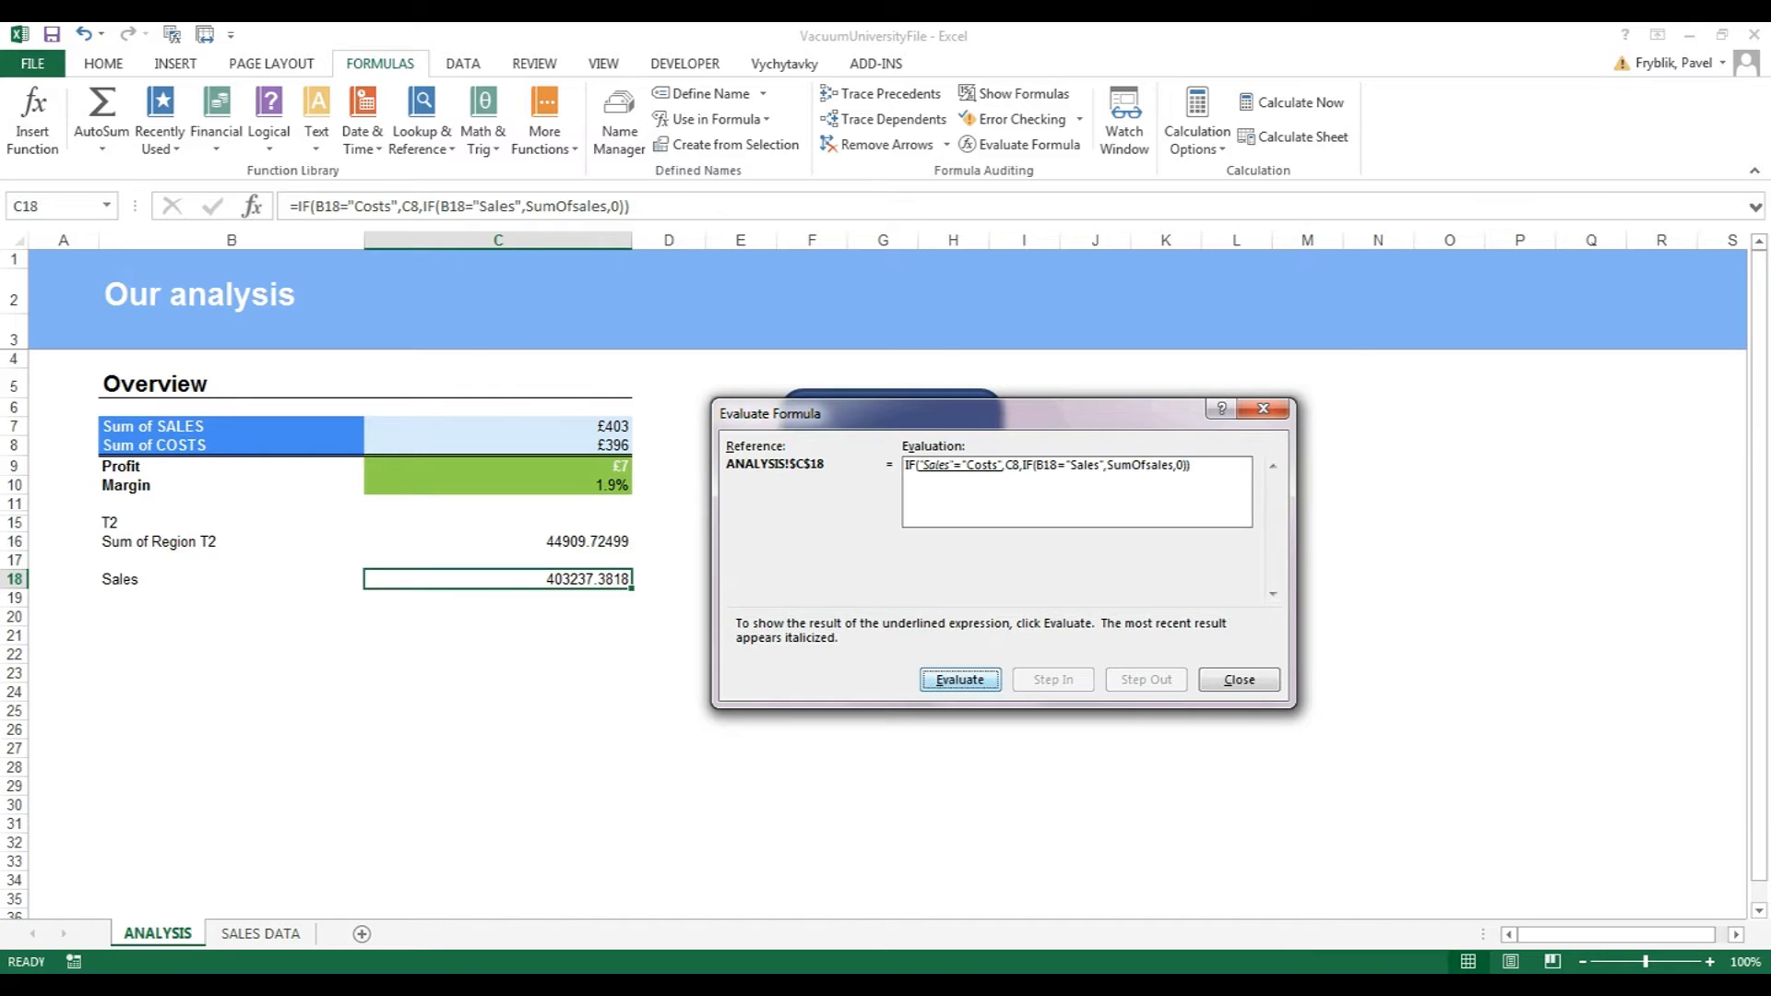
{"action": "key", "text": "Return"}
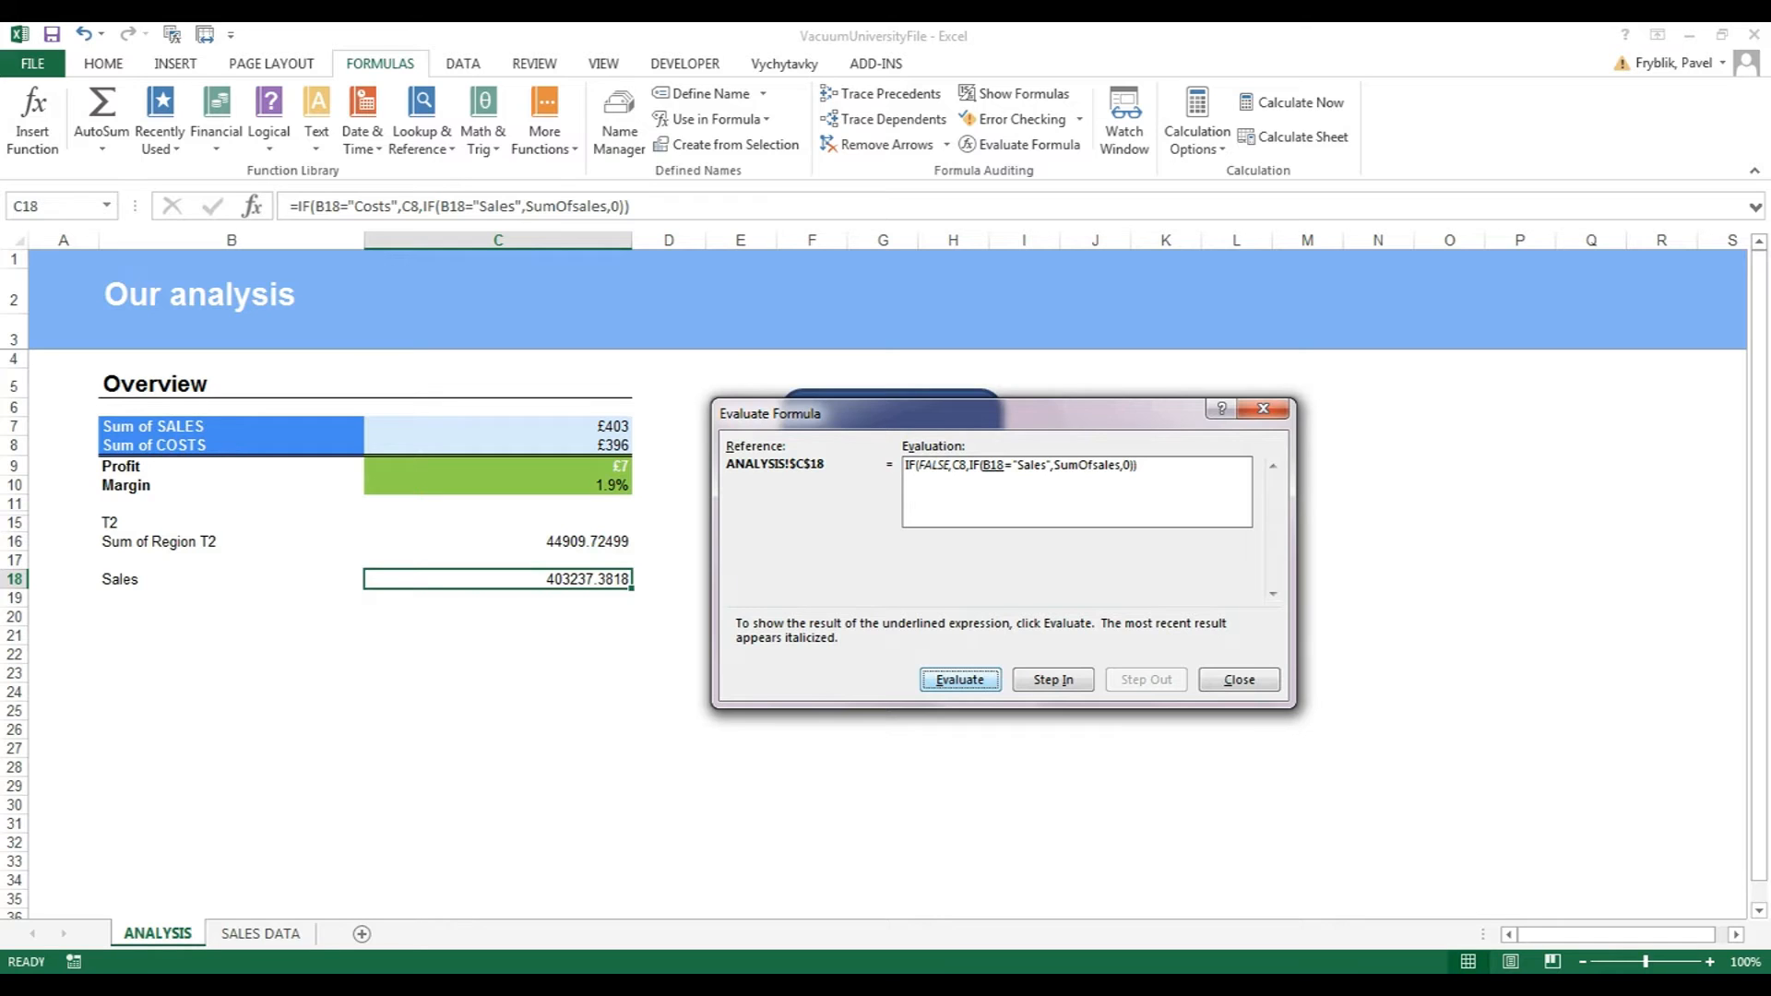
{"action": "key", "text": "Return"}
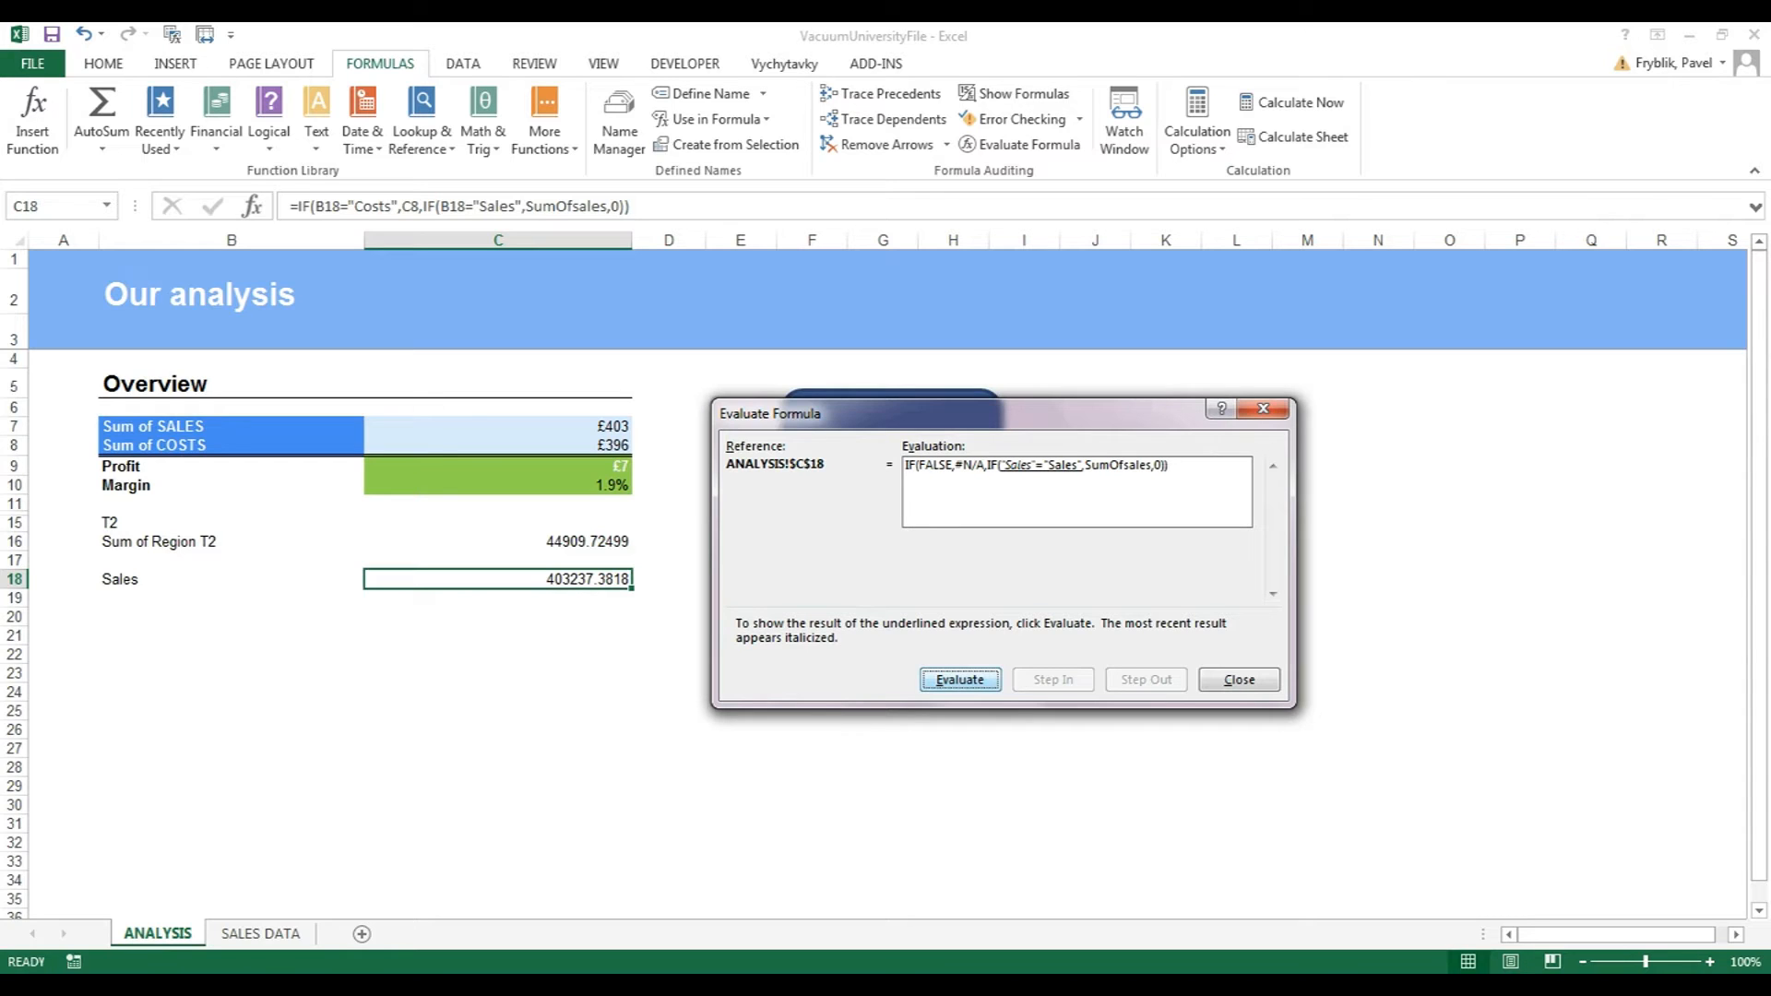
{"action": "key", "text": "Return"}
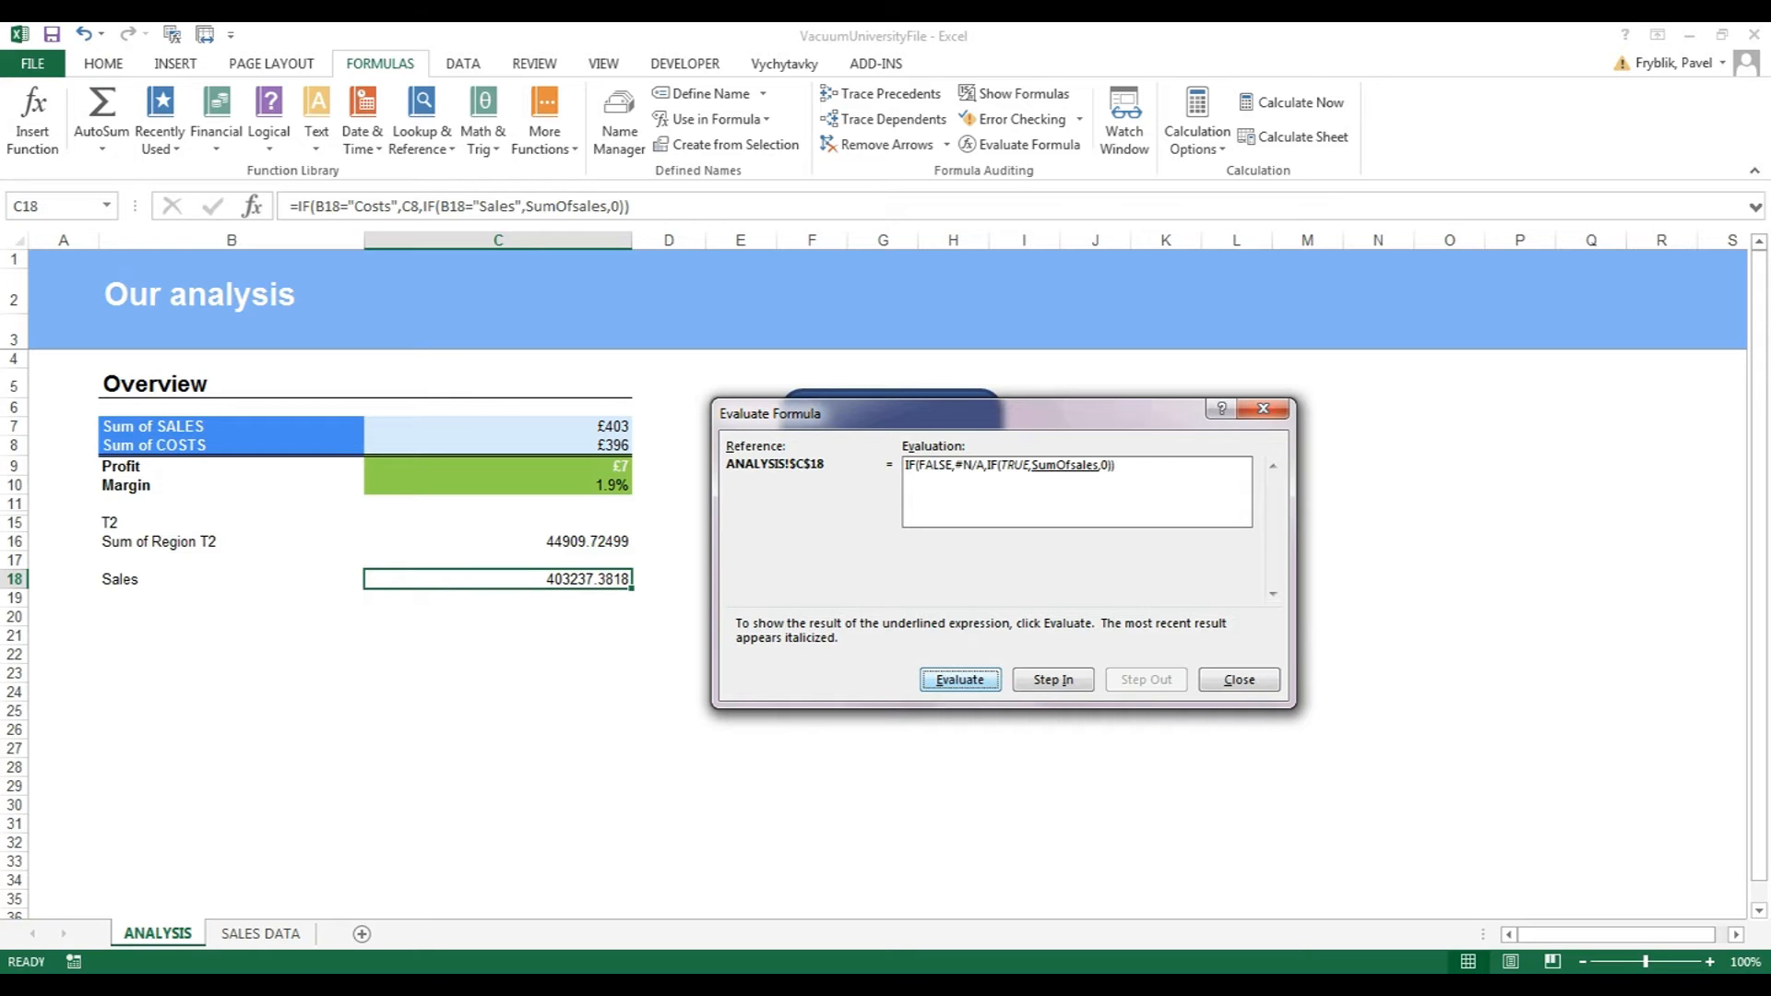
{"action": "key", "text": "Return"}
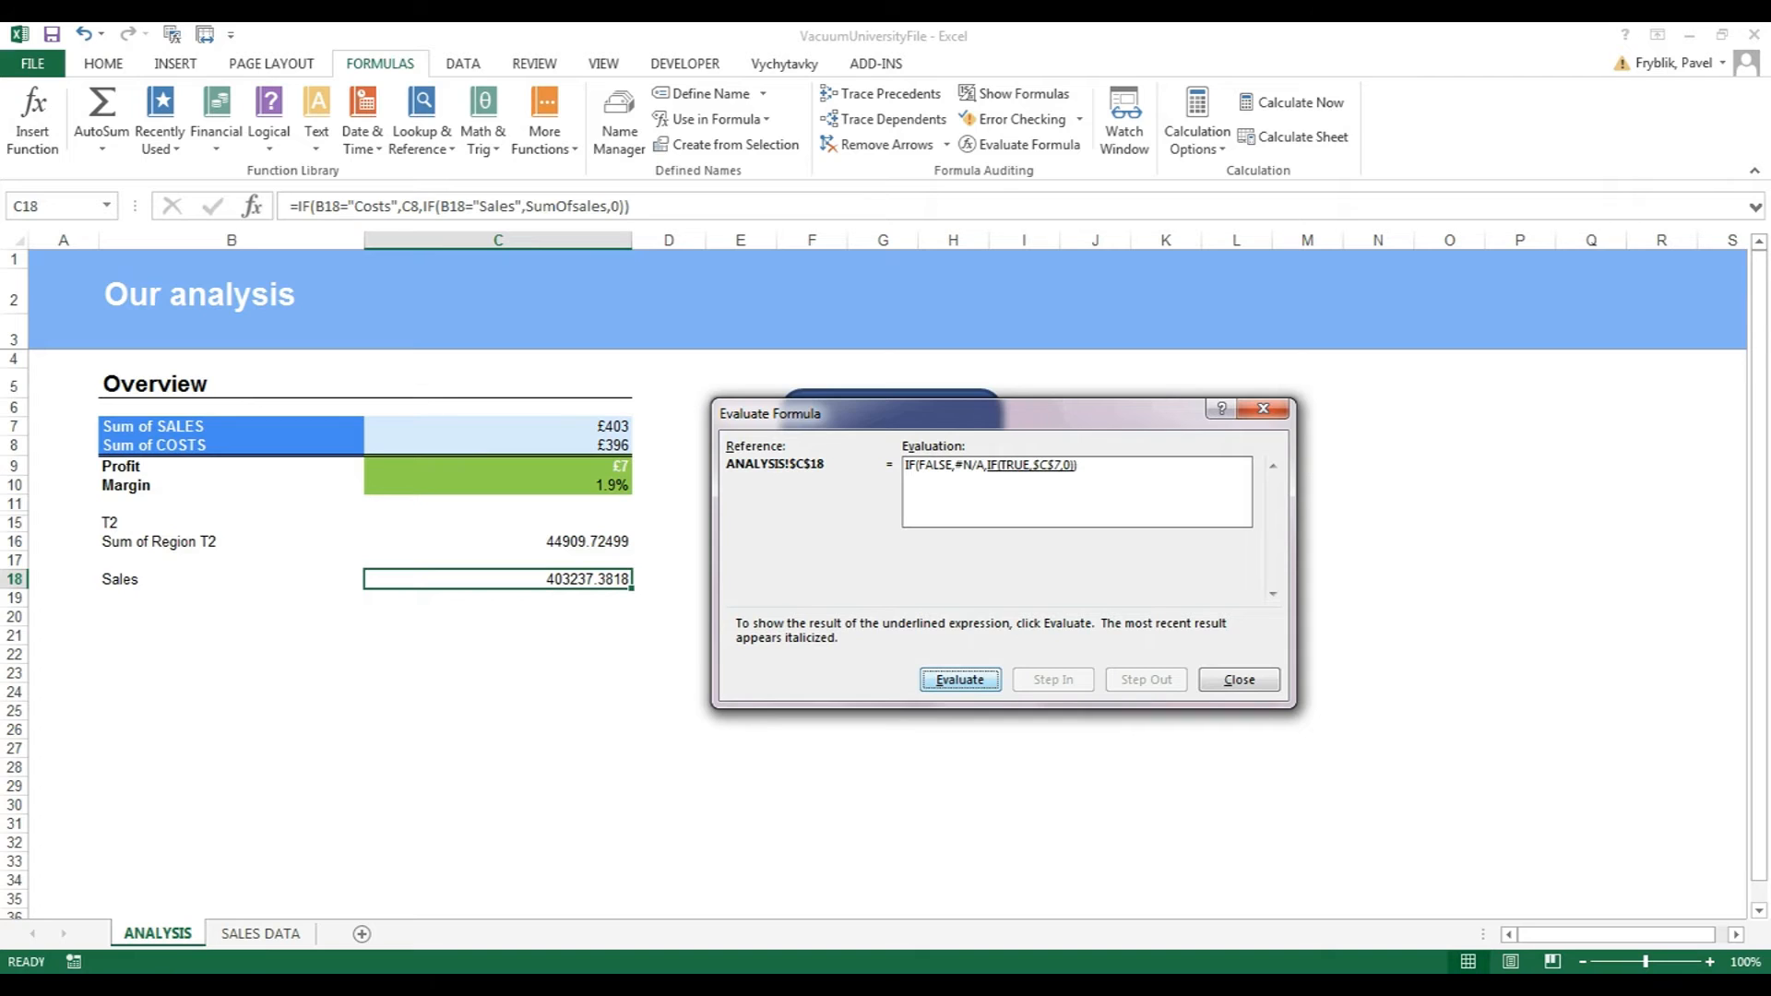
{"action": "key", "text": "Return"}
{"action": "key", "text": "Return"}
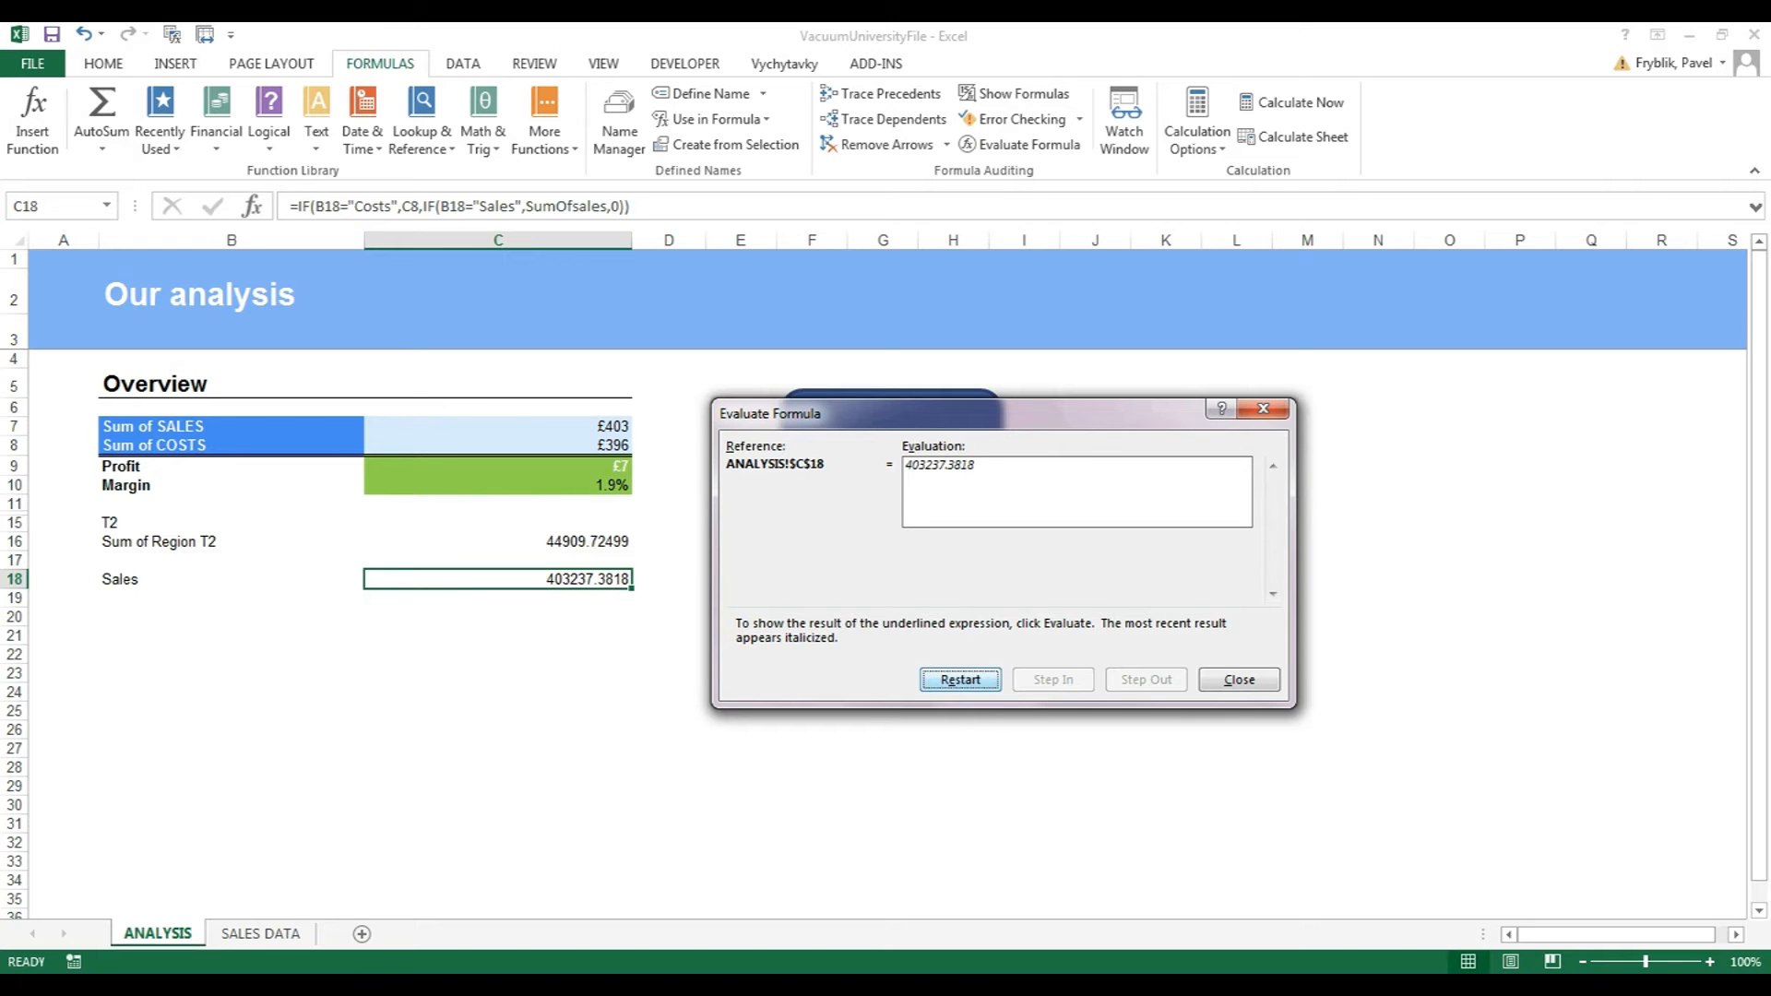
{"action": "key", "text": "Escape"}
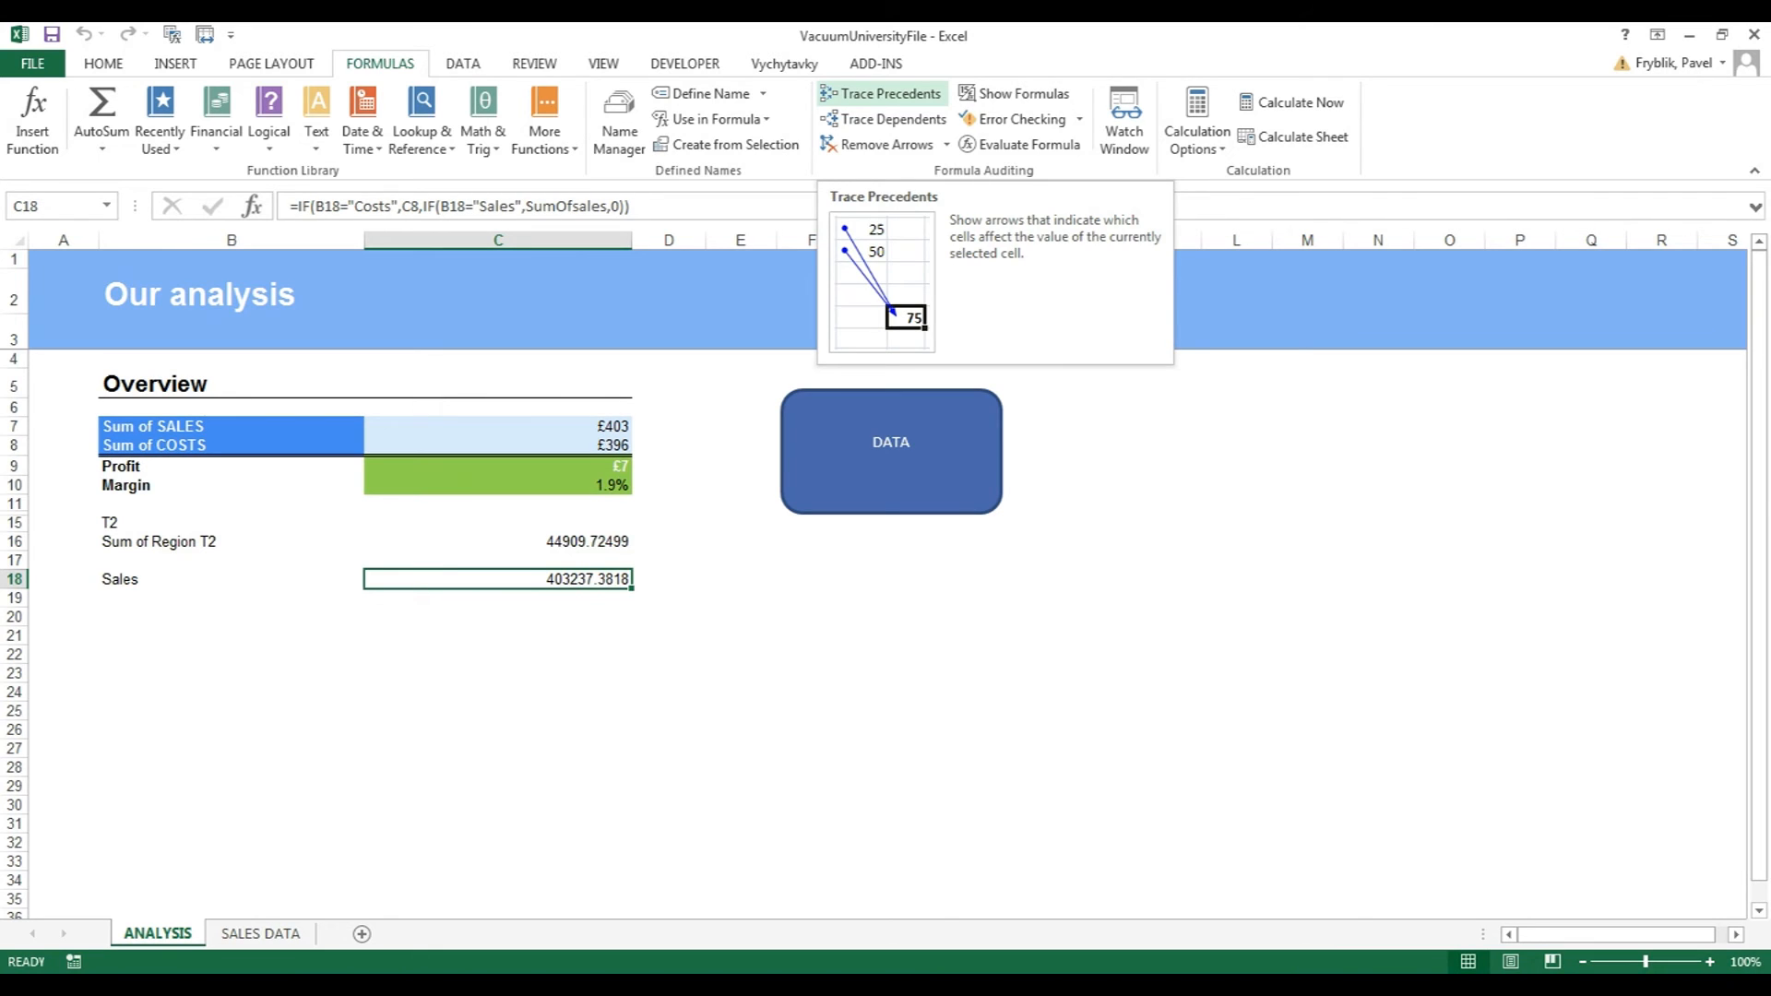
{"action": "left_click", "coordinate": [881, 93]}
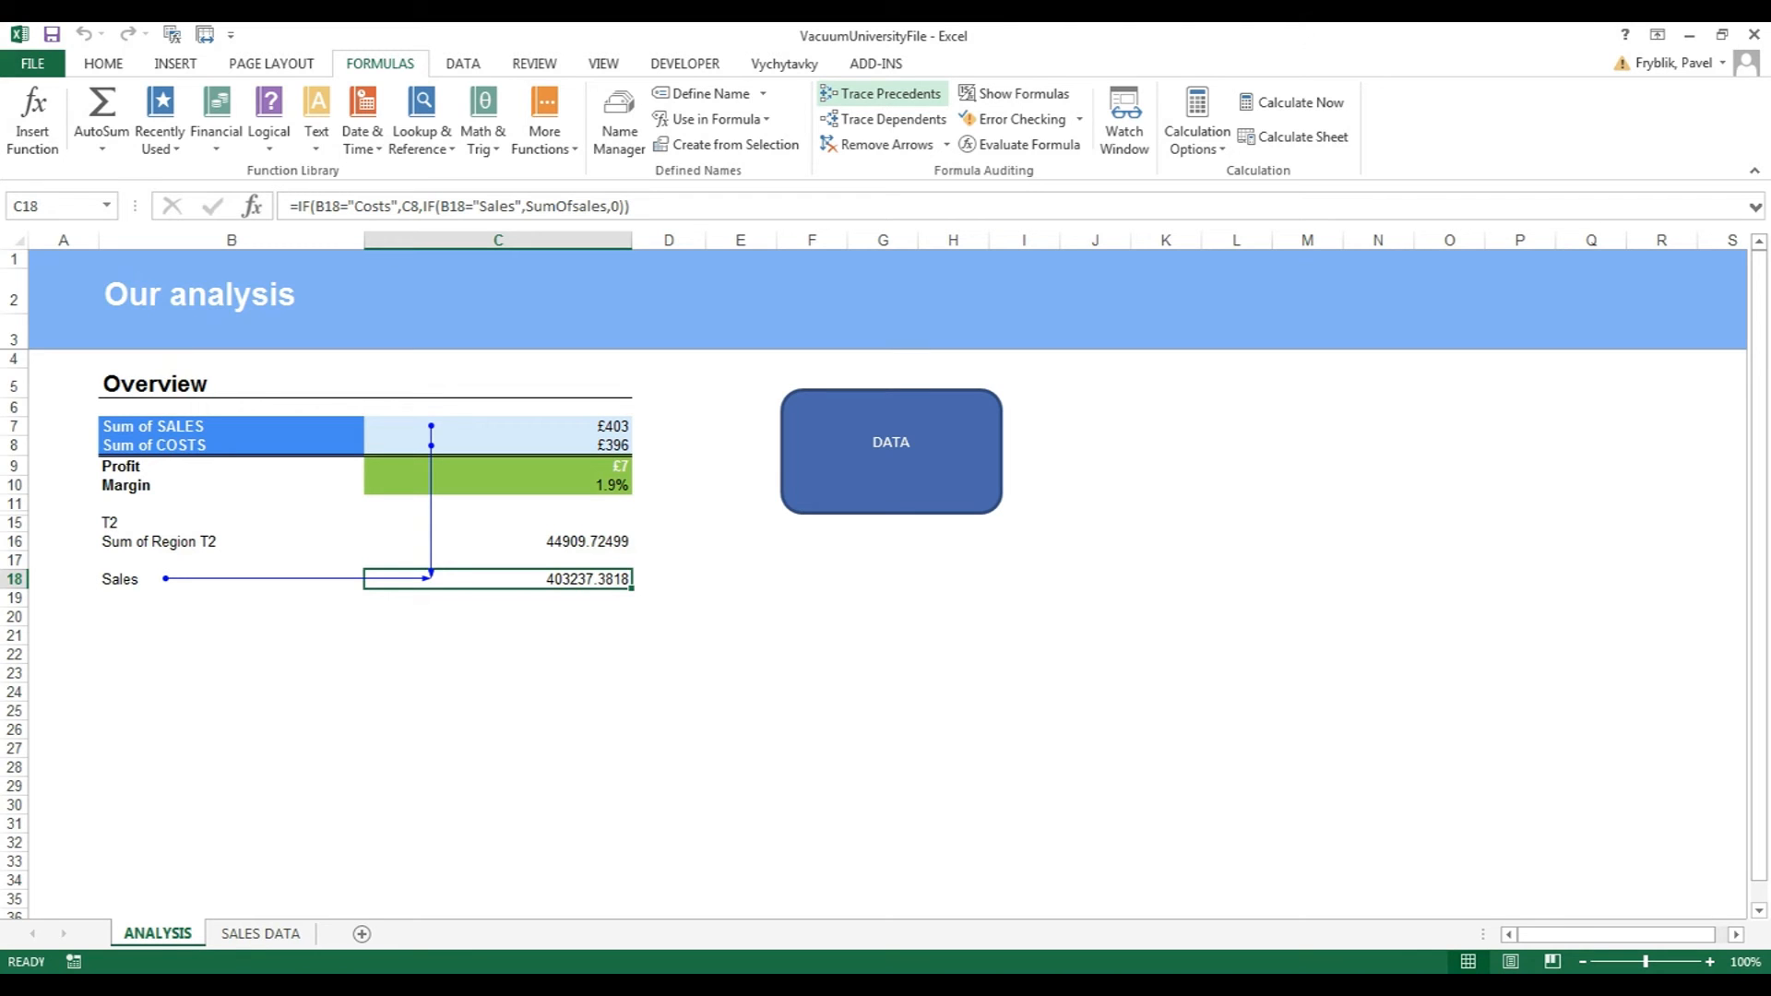
{"action": "left_click", "coordinate": [881, 93]}
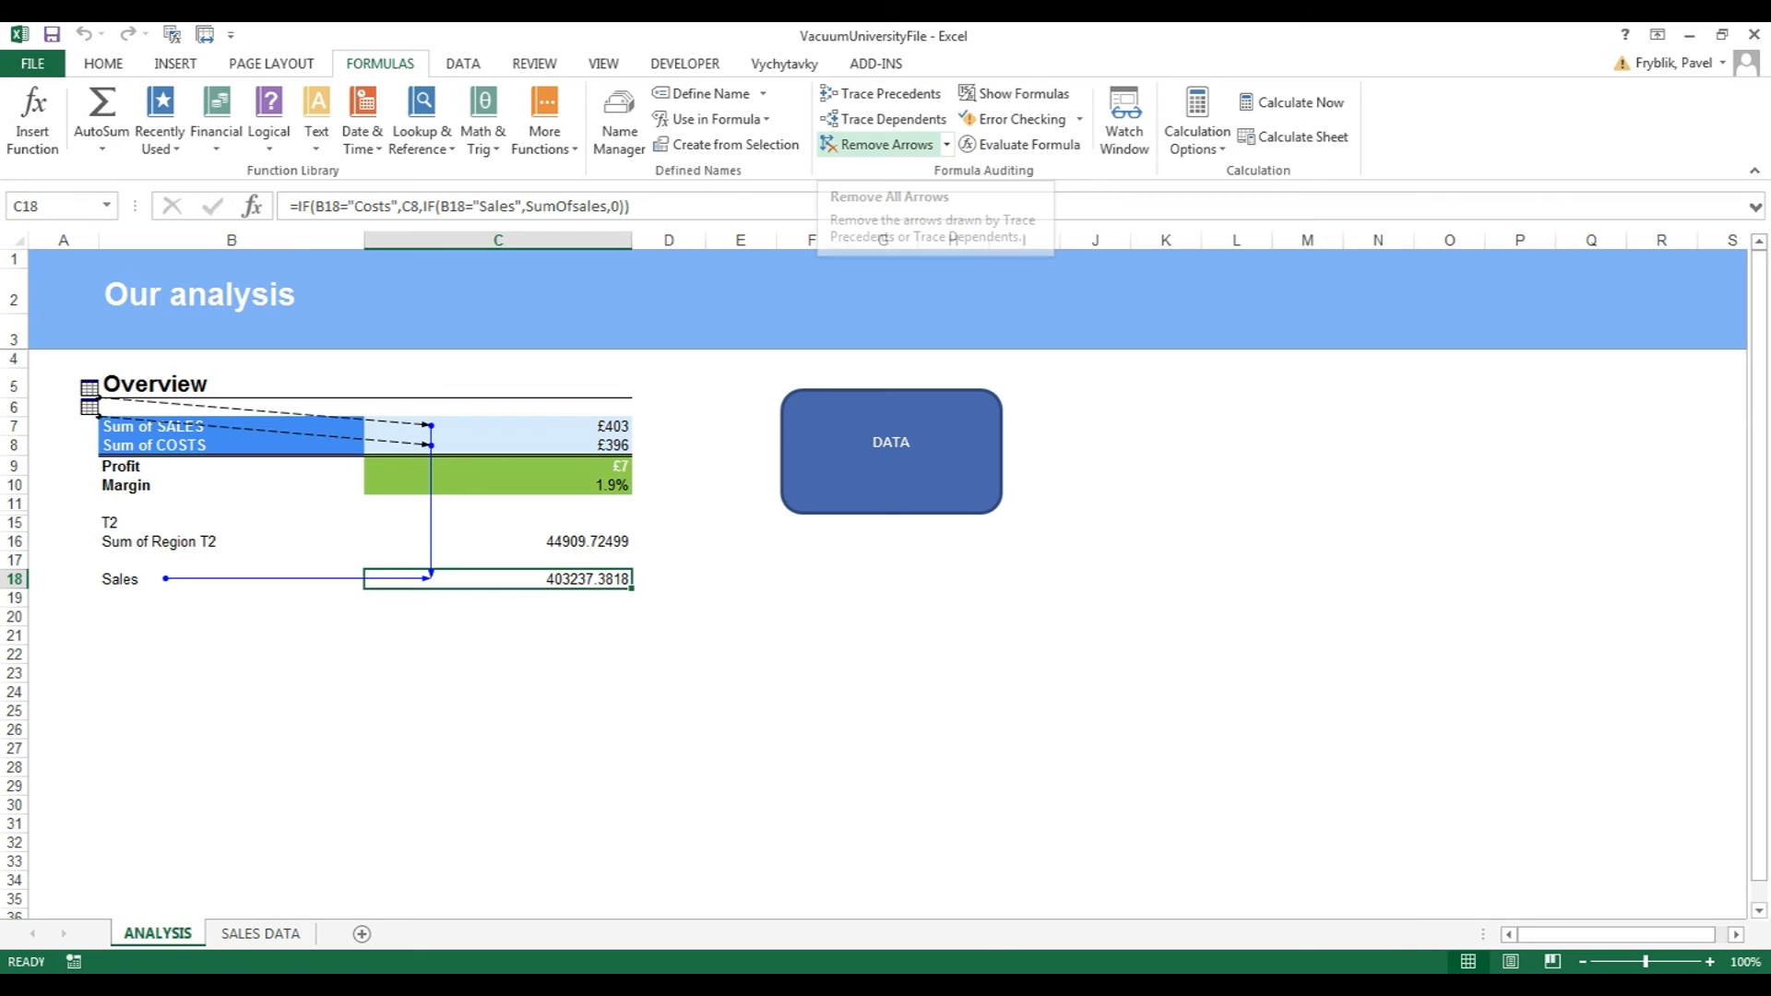
{"action": "left_click", "coordinate": [881, 144]}
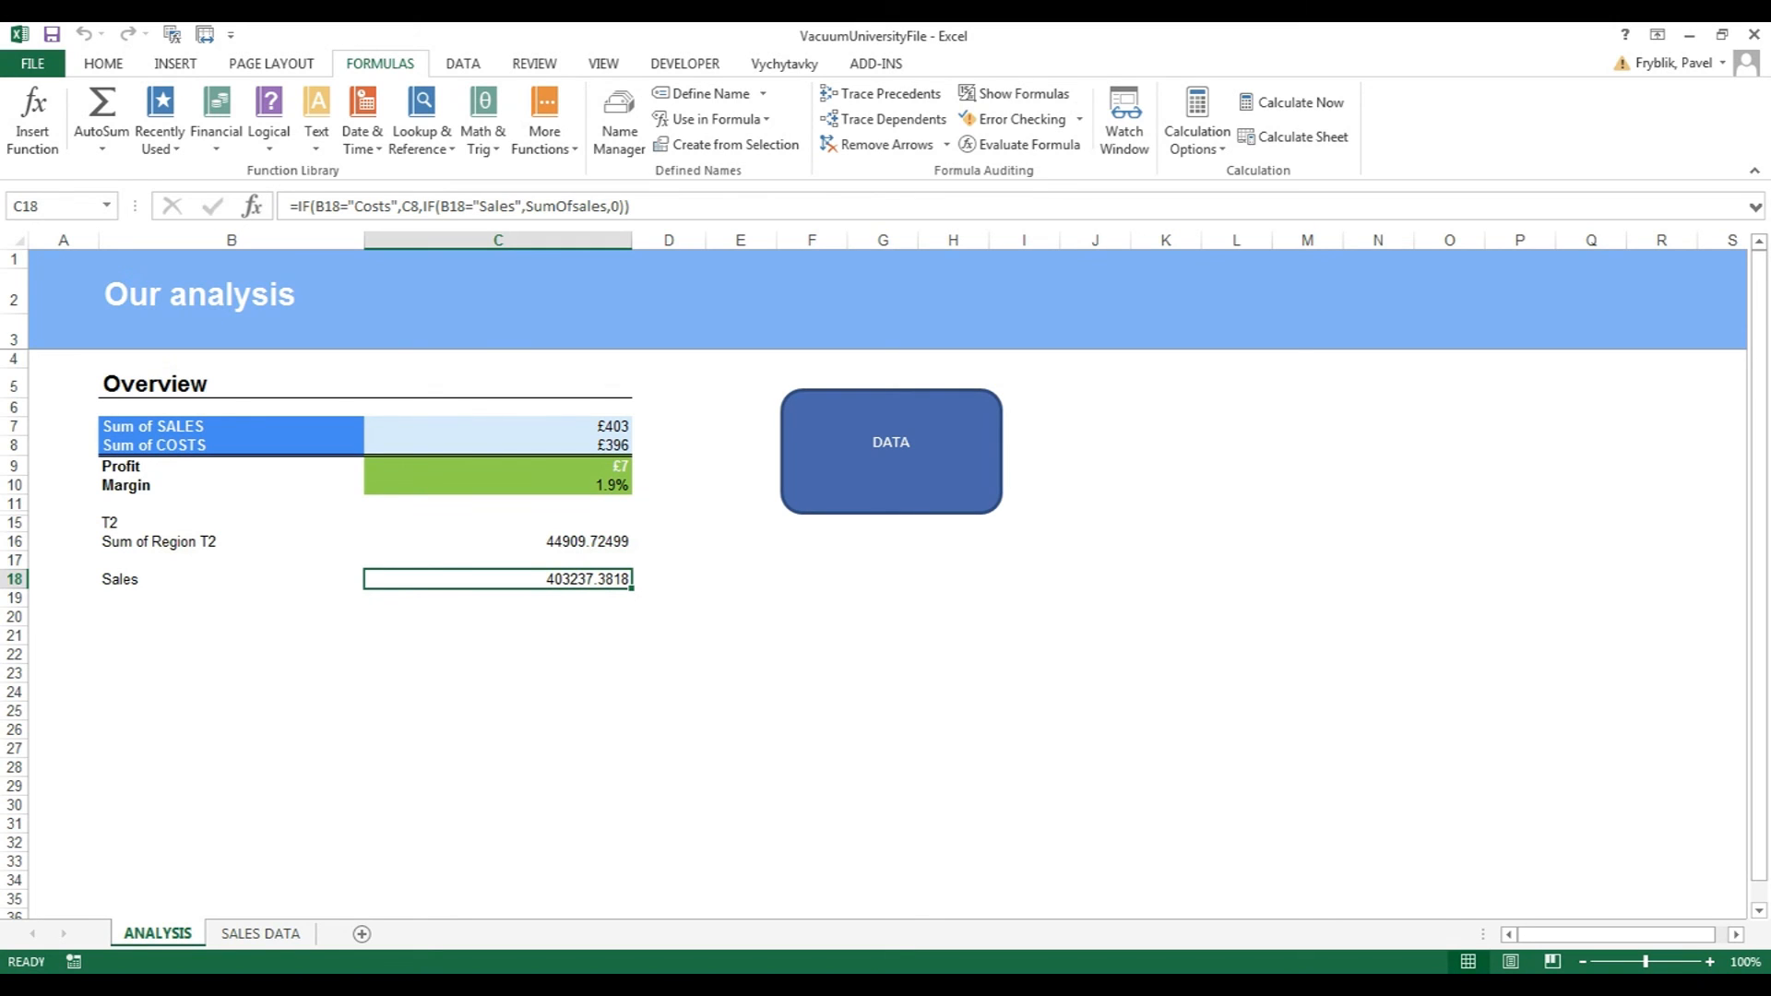
{"action": "key", "text": "Up"}
{"action": "key", "text": "Up"}
{"action": "key", "text": "Up"}
{"action": "key", "text": "Up"}
{"action": "key", "text": "Up"}
{"action": "key", "text": "Up"}
{"action": "key", "text": "Up"}
{"action": "key", "text": "Up"}
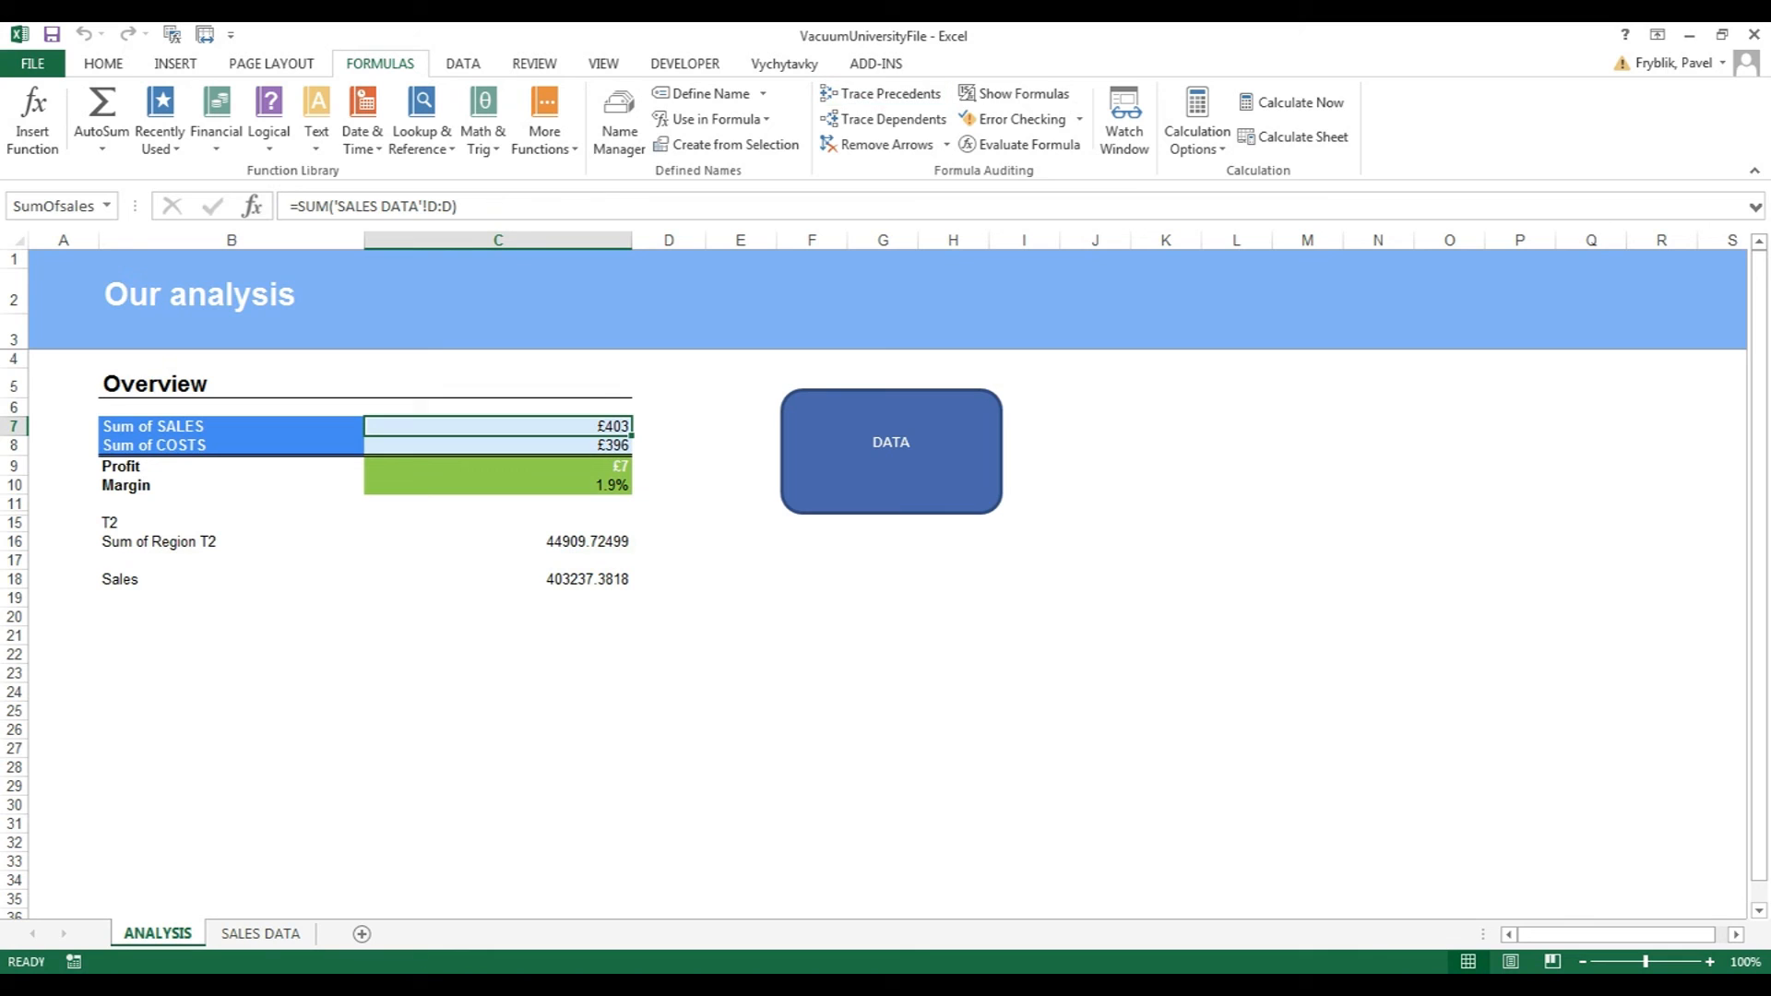
{"action": "left_click", "coordinate": [883, 119]}
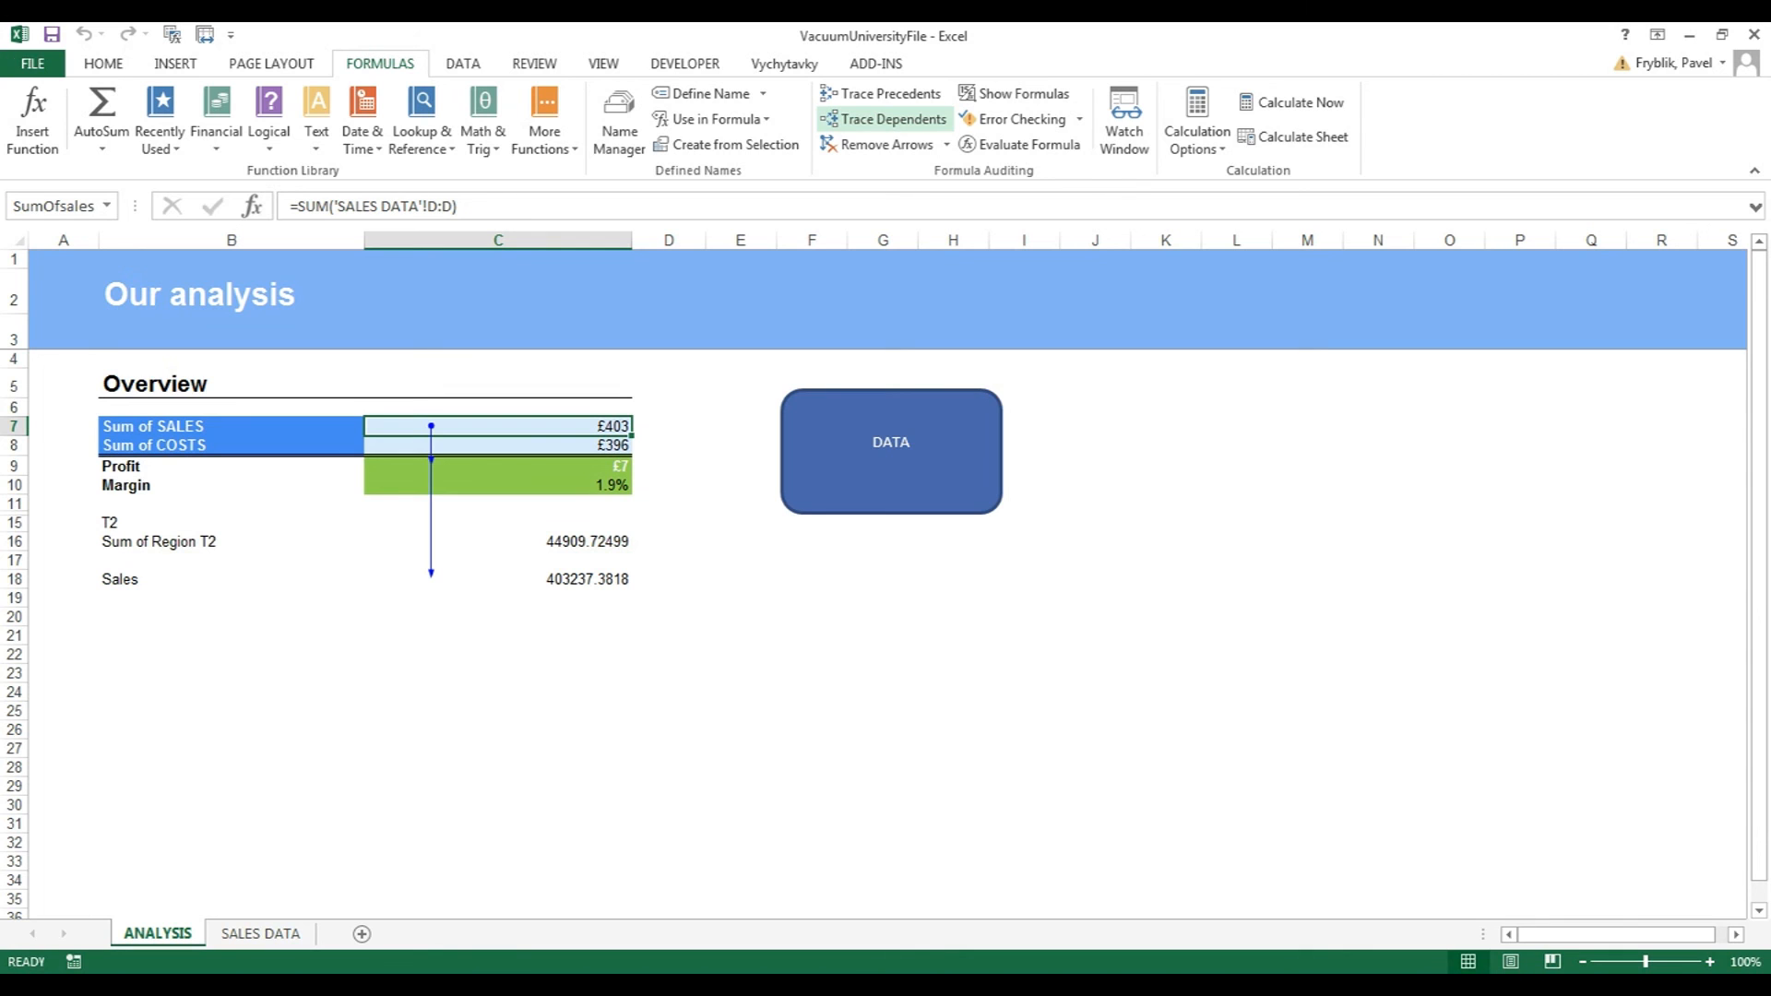
{"action": "left_click", "coordinate": [886, 145]}
{"action": "left_click", "coordinate": [1014, 93]}
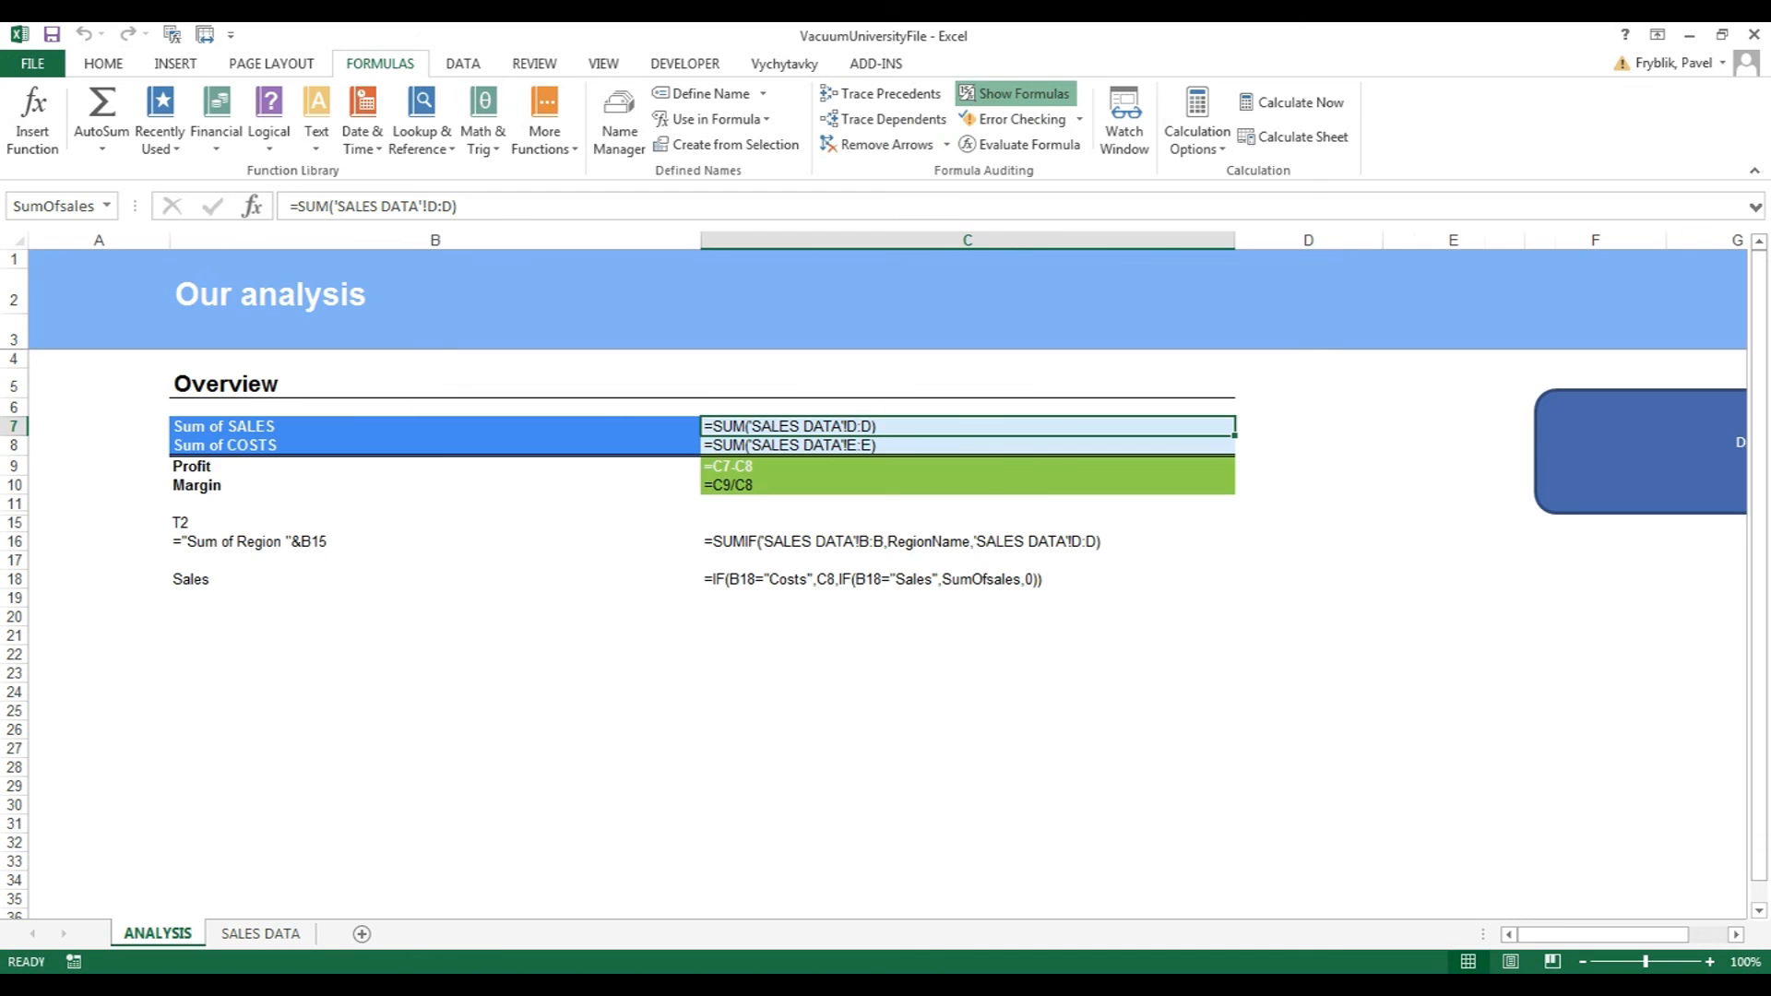
{"action": "left_click", "coordinate": [1015, 93]}
{"action": "left_click", "coordinate": [811, 617]}
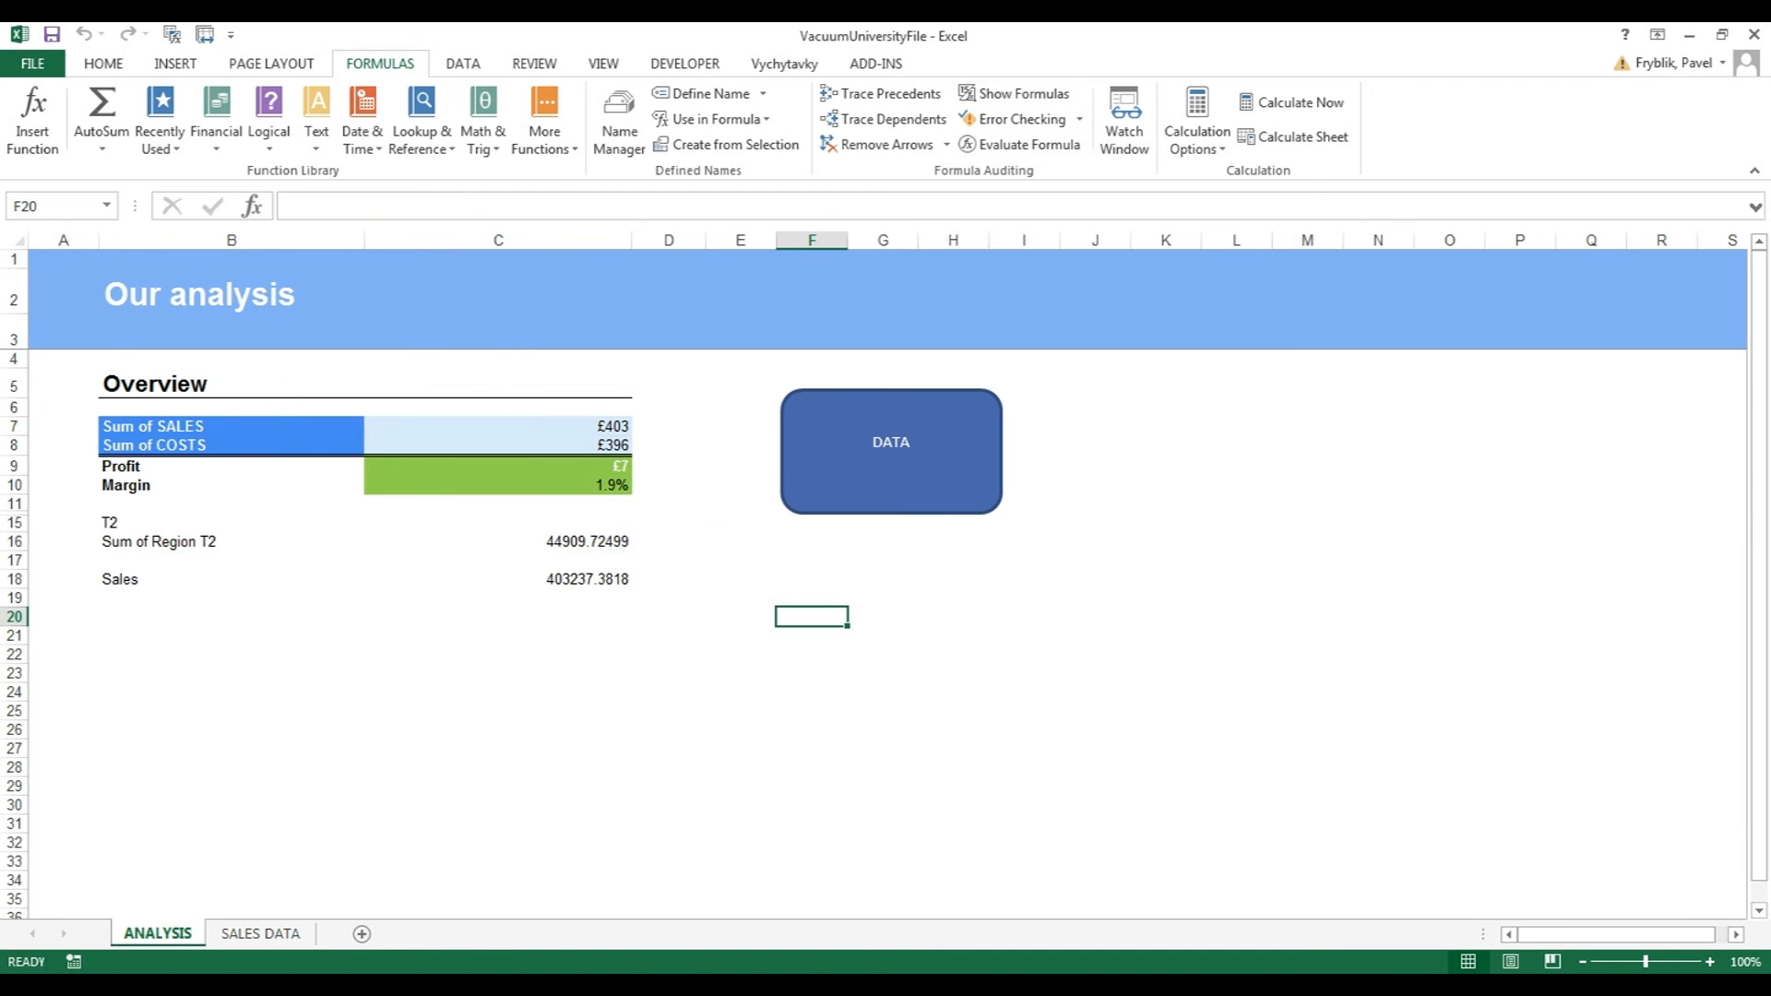